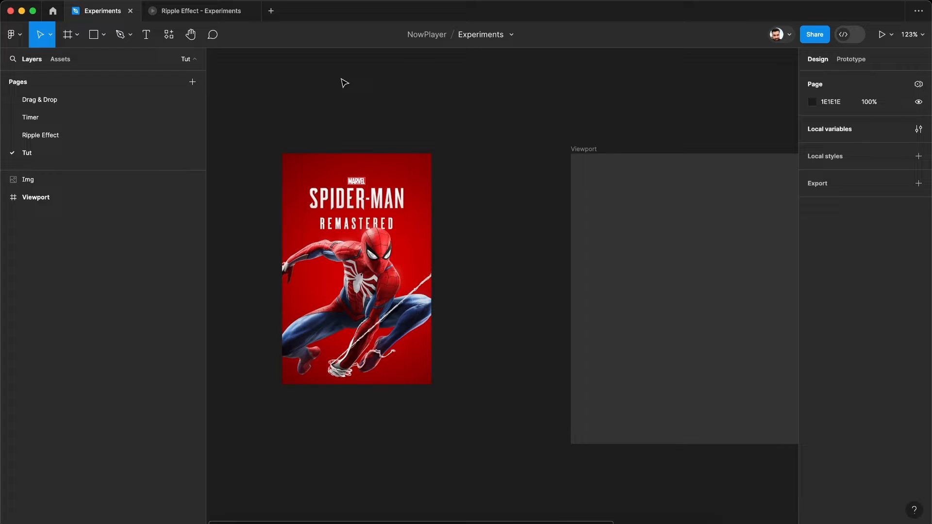
Wrap the Spider-Man poster image in its own frame and rename the frame Tile.
scroll(345, 83, "left", 2)
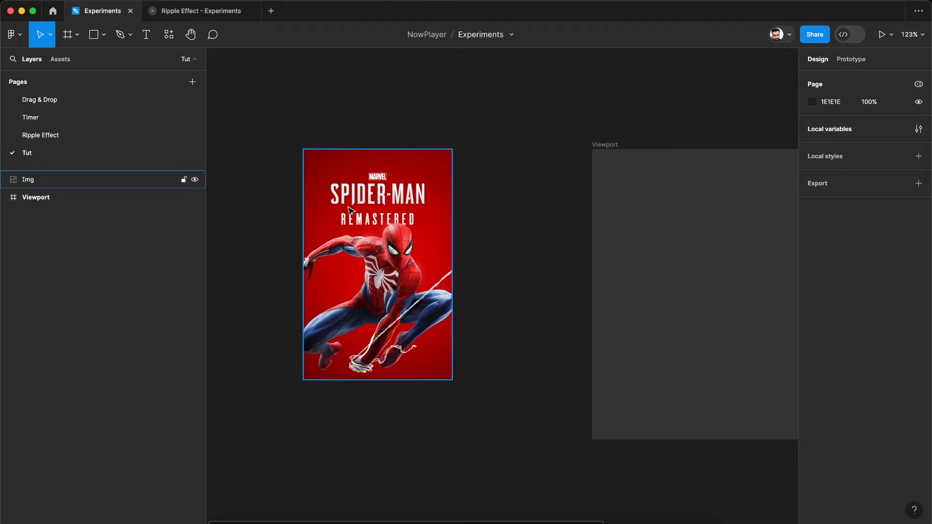
scroll(347, 207, "up", 4)
scroll(348, 207, "down", 2)
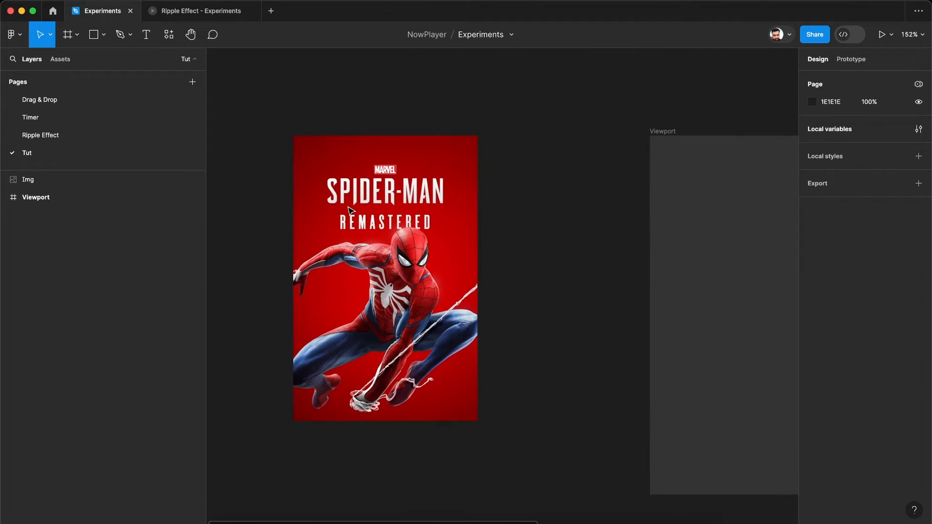
scroll(348, 207, "left", 1)
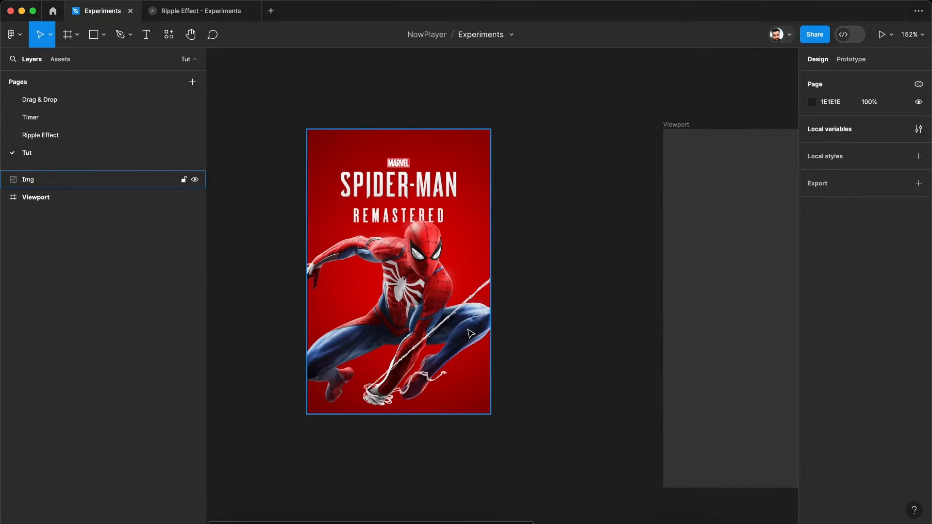
left_click(408, 312)
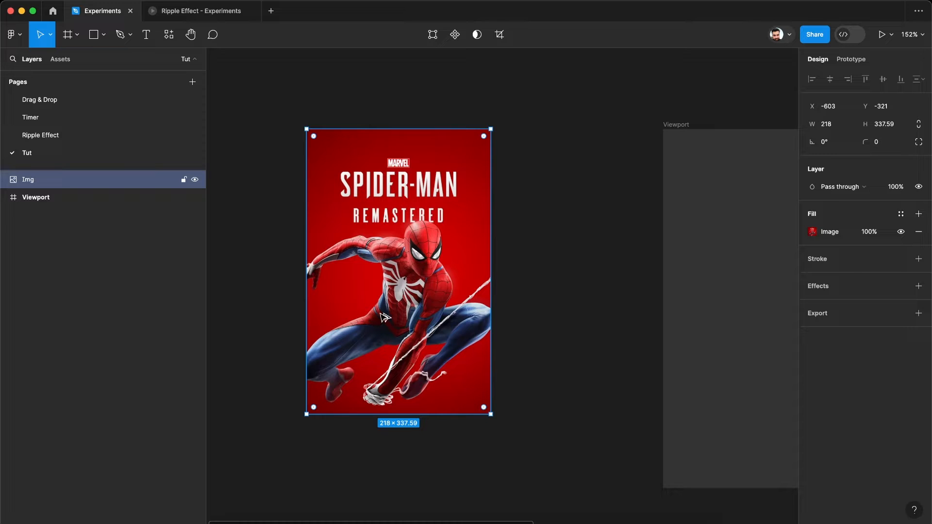
key("super+alt+g")
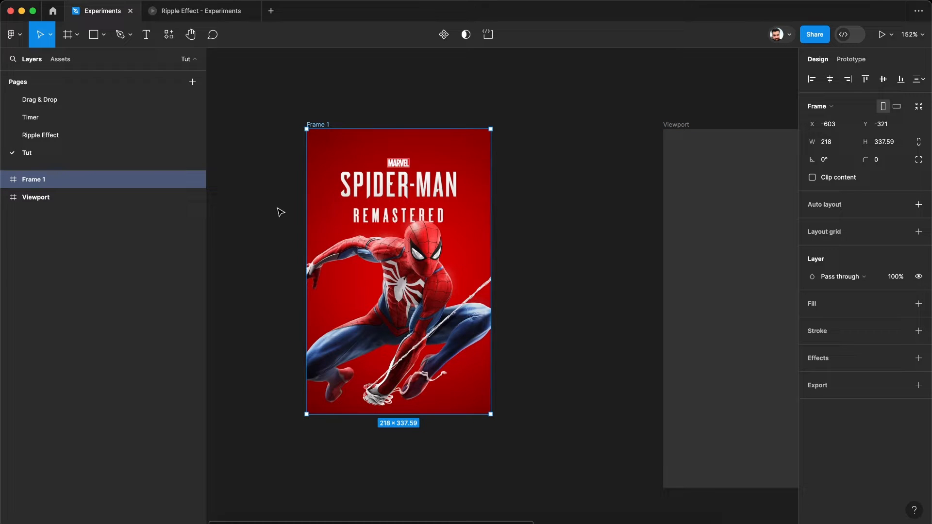
key("super+r")
type("Tile")
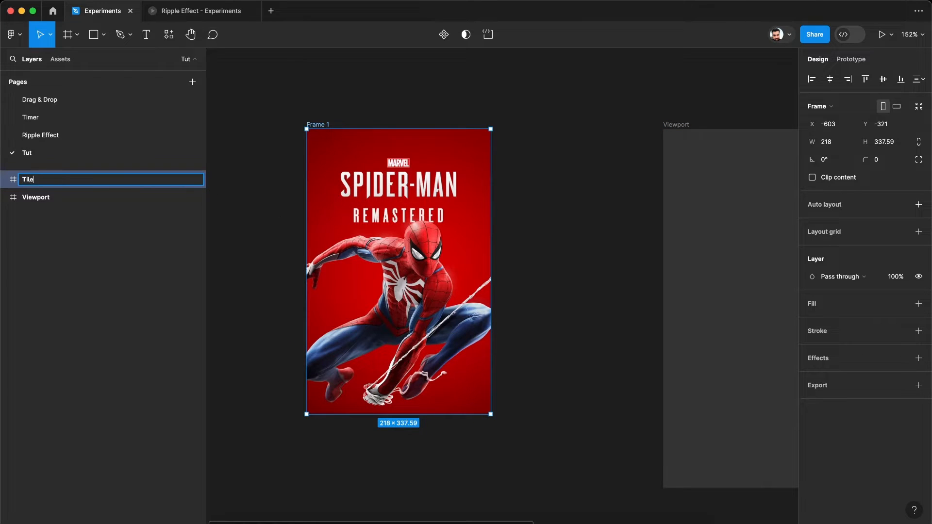
key("Return")
left_click(546, 304)
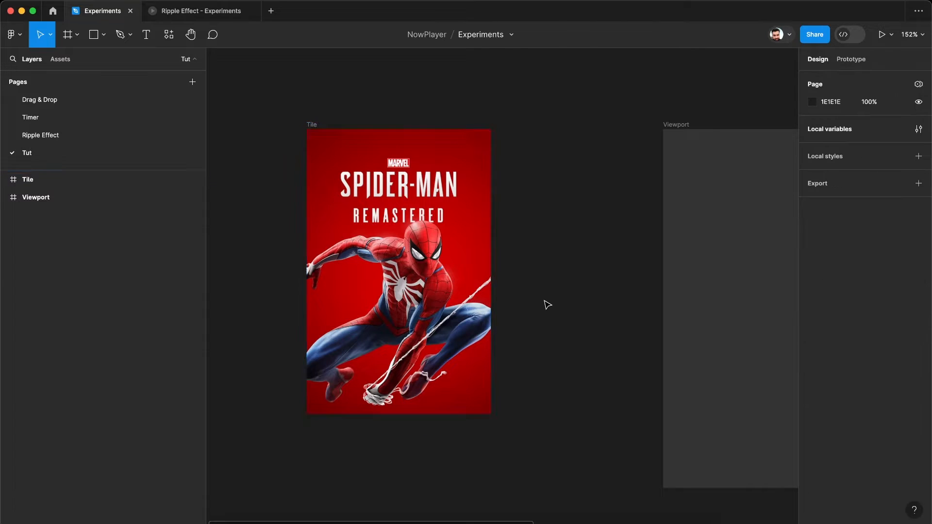
Duplicate the poster image in place inside the Tile frame.
left_click(404, 318)
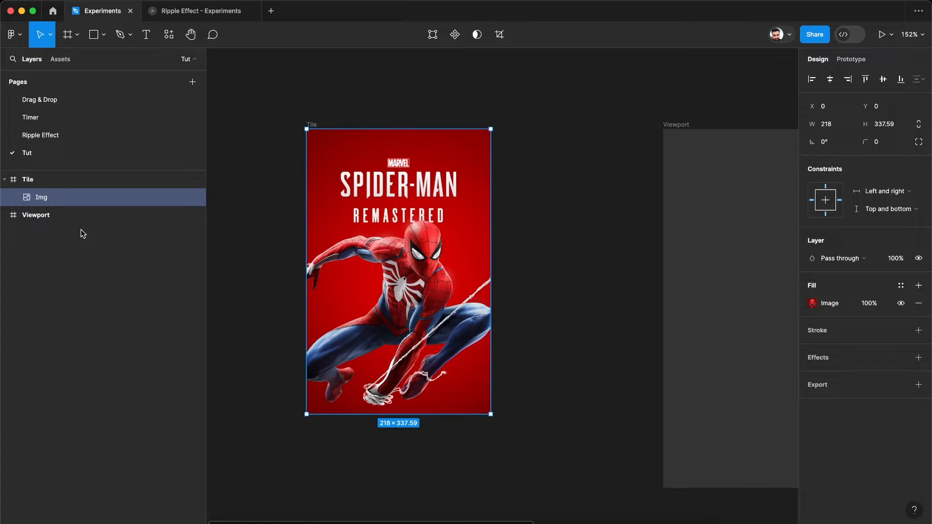
key("super+d")
left_click(244, 264)
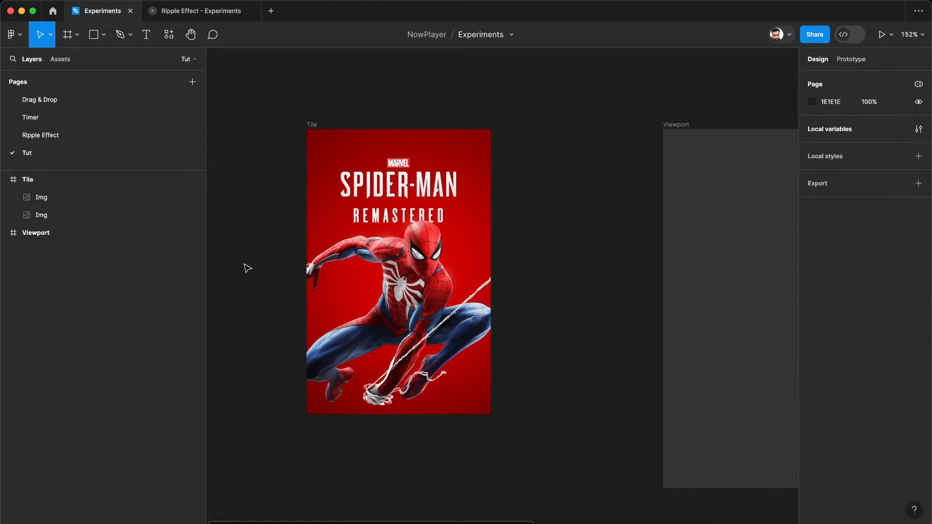
Draw an ellipse about 358 × 257 over the upper half of the poster, extending past its sides and top.
left_click(102, 36)
left_click(102, 102)
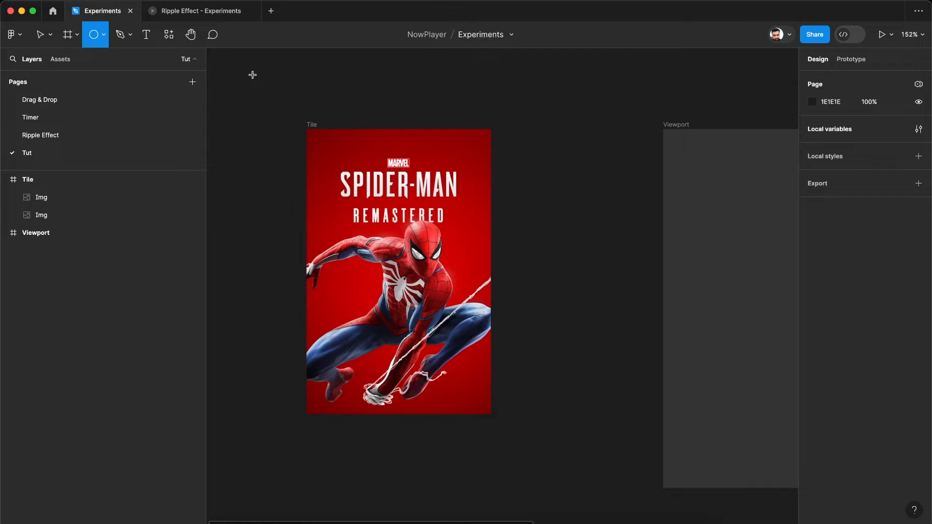
mouse_move(253, 75)
left_mouse_down()
mouse_move(439, 186)
mouse_move(557, 296)
left_mouse_up()
Remove the ellipse's fill and give it a white (FFFFFF) stroke with a weight of 40.
left_click(918, 231)
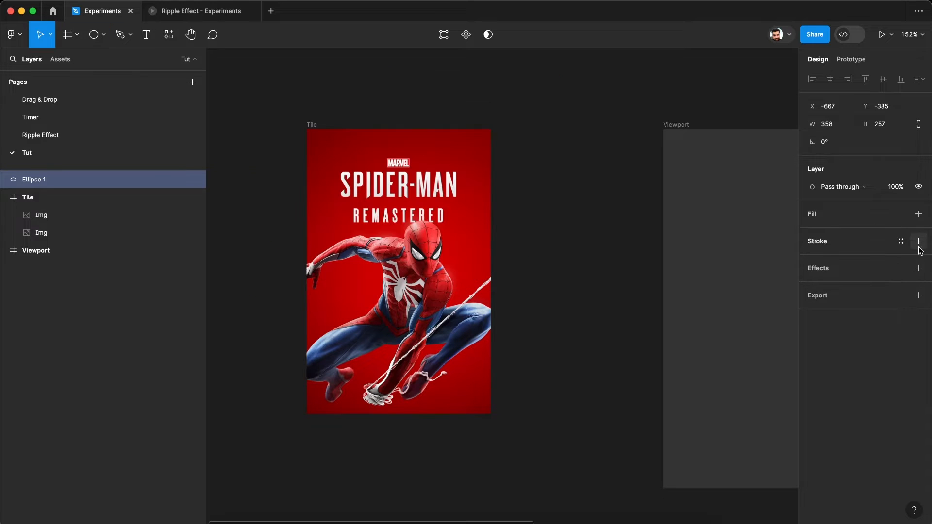
left_click(918, 241)
left_click(886, 281)
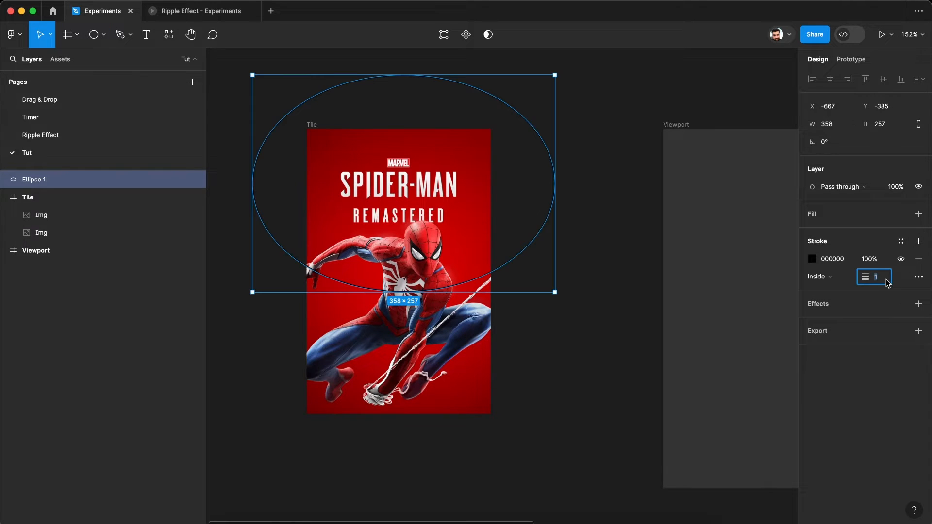
type("40")
key("Return")
left_click(837, 264)
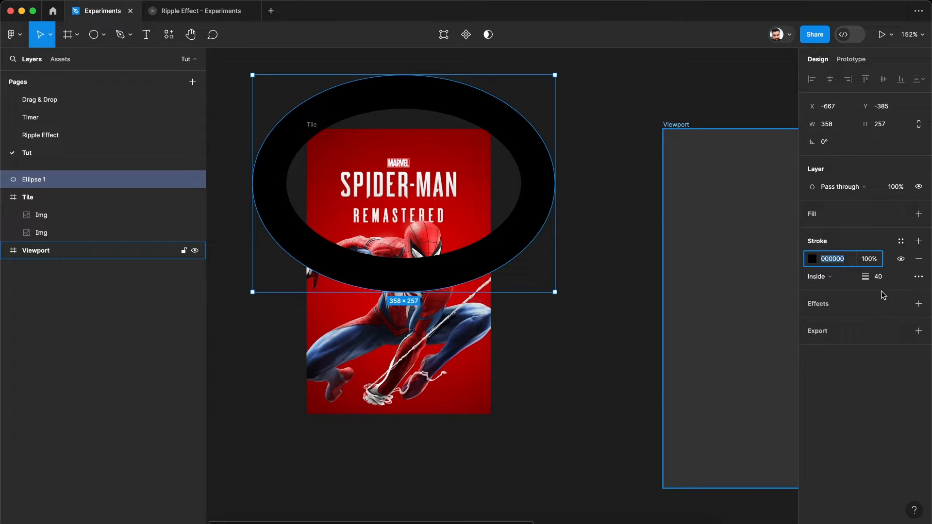
type("f")
key("Return")
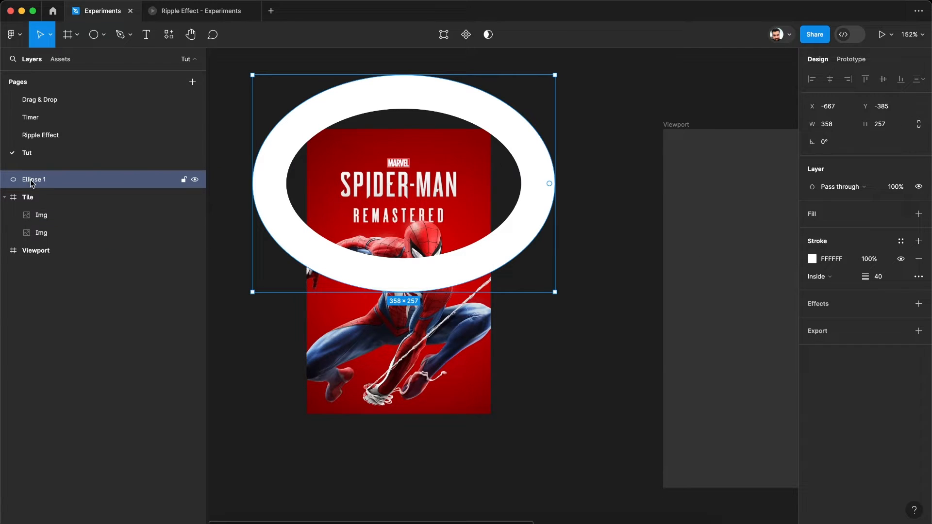
Place the ellipse between the two Img layers in the Tile frame and rename it Ripple Mask.
left_click_drag(31, 184, 41, 228)
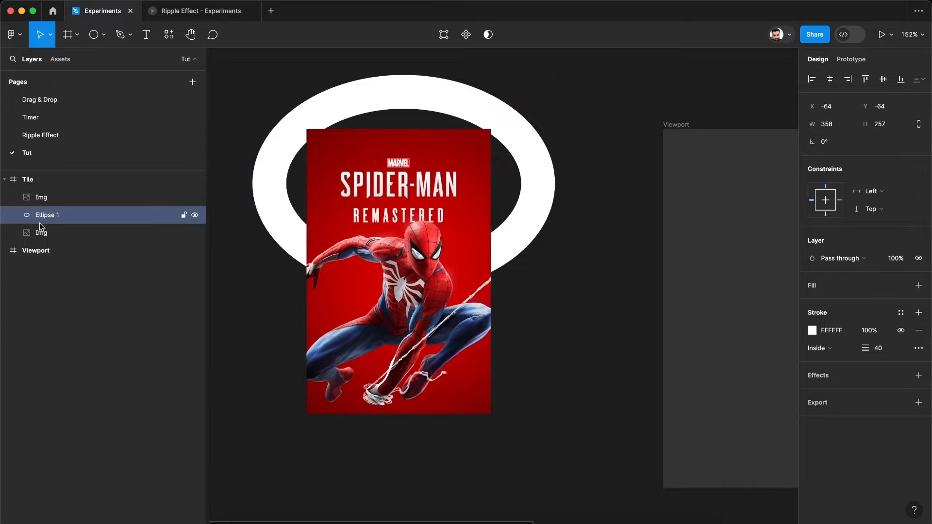
double_click(52, 218)
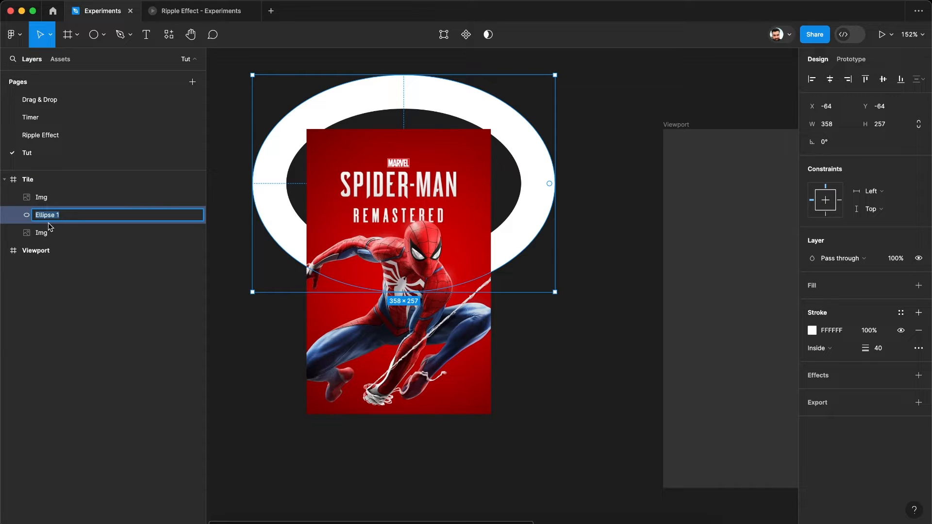
type("Ripple Mask")
key("Return")
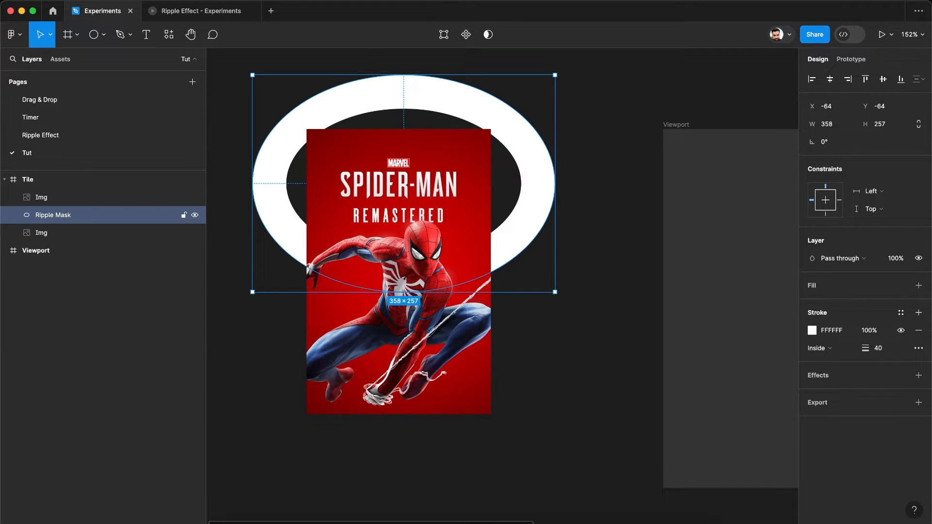
Mask the upper Img layer with the Ripple Mask ellipse.
left_click(44, 202, "shift")
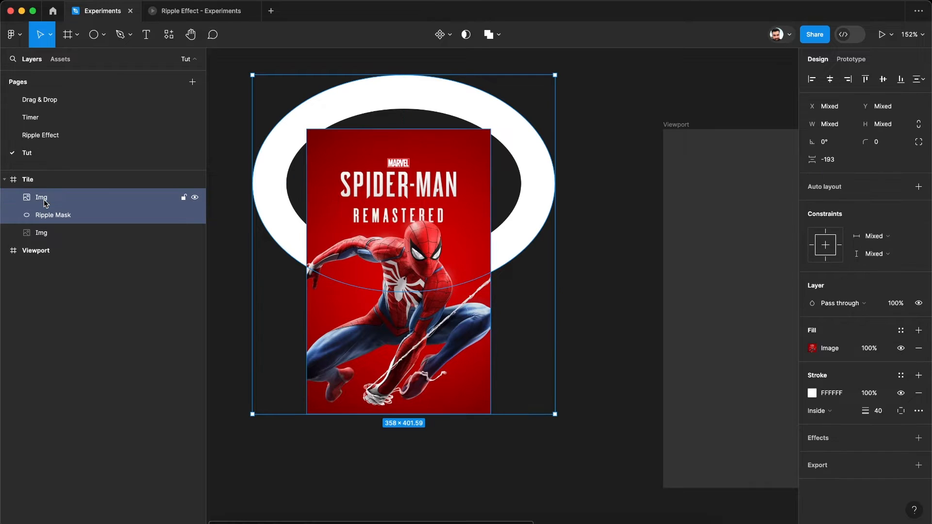
left_click(467, 35)
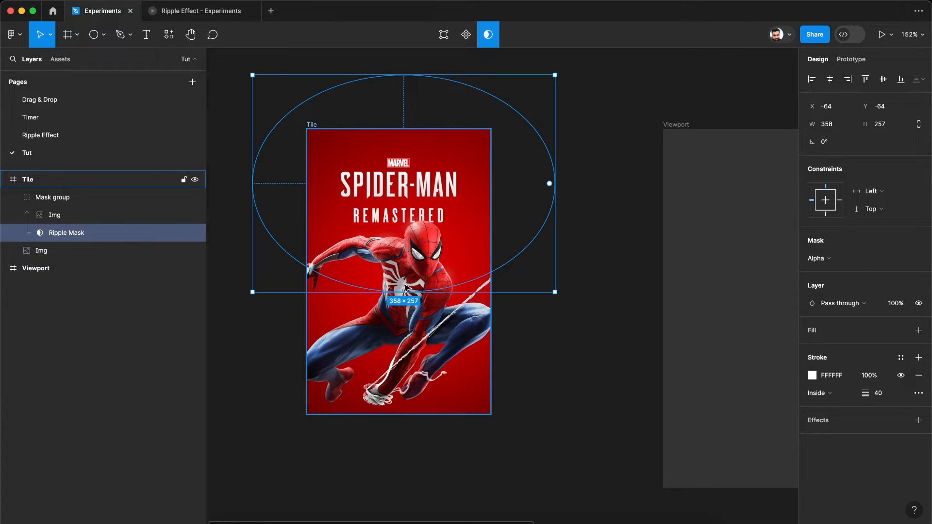
Enlarge the masked Img proportionally from its center to about 248 × 384 and clip the Tile frame's content.
left_click(60, 217)
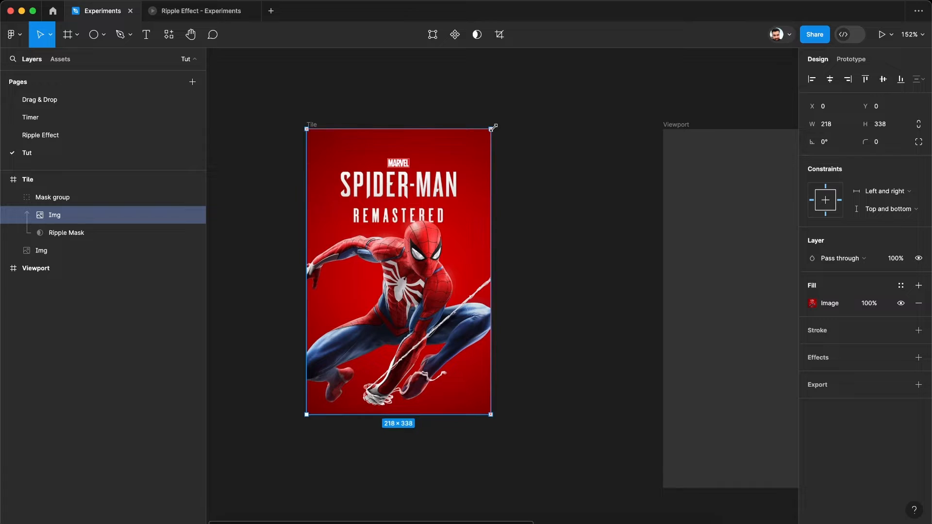
left_click_drag(493, 127, 503, 116)
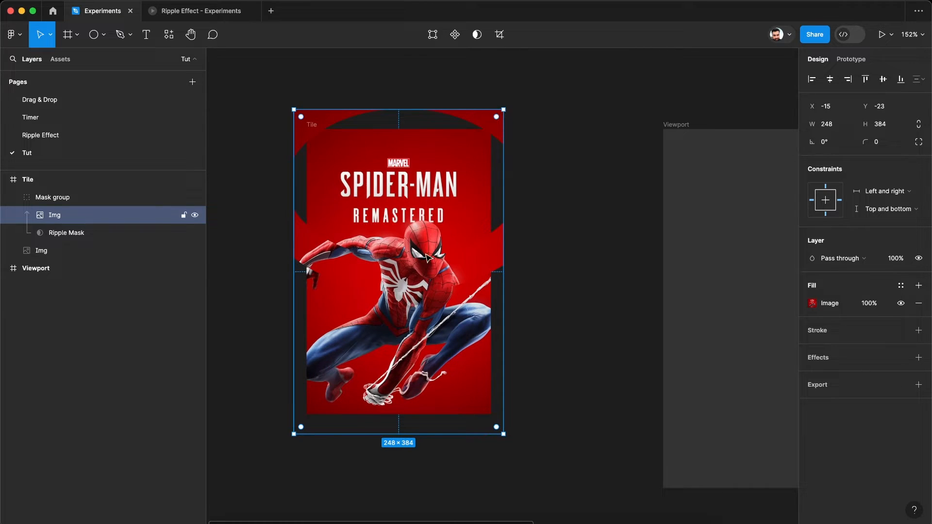
left_click(30, 185)
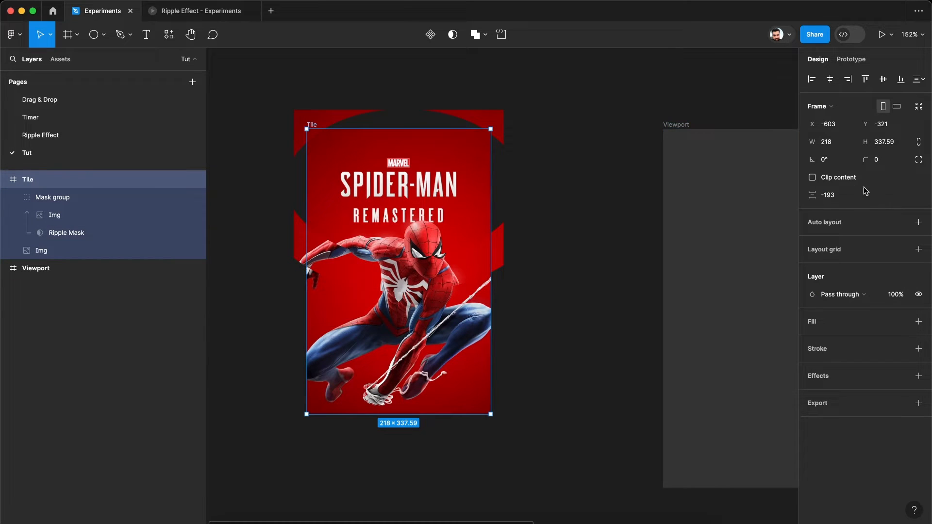
left_click(850, 181)
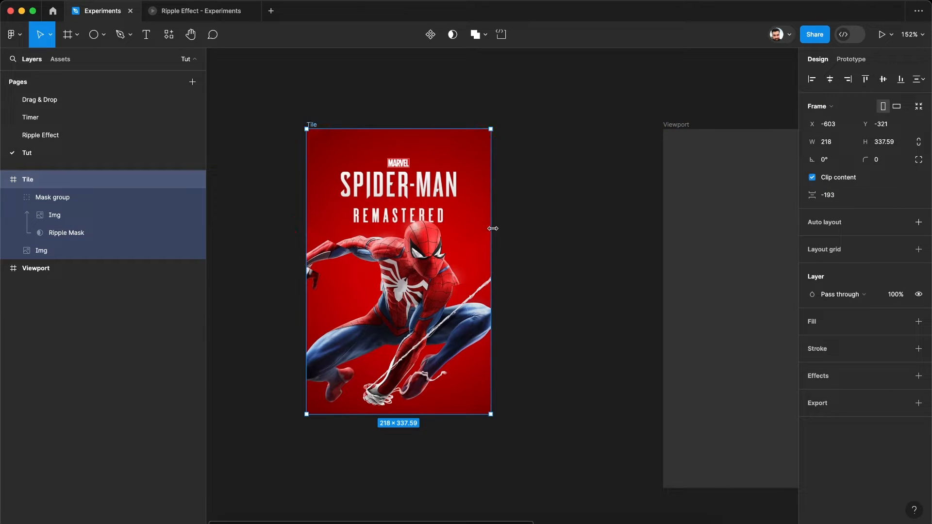
Set the stroke alignment of the Ripple Mask ellipse to Center.
left_click(64, 232)
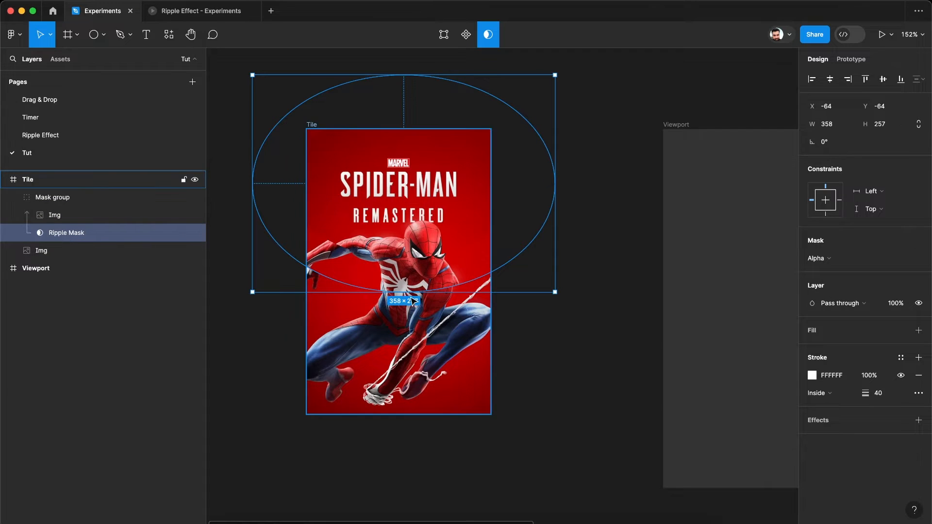
left_click(828, 394)
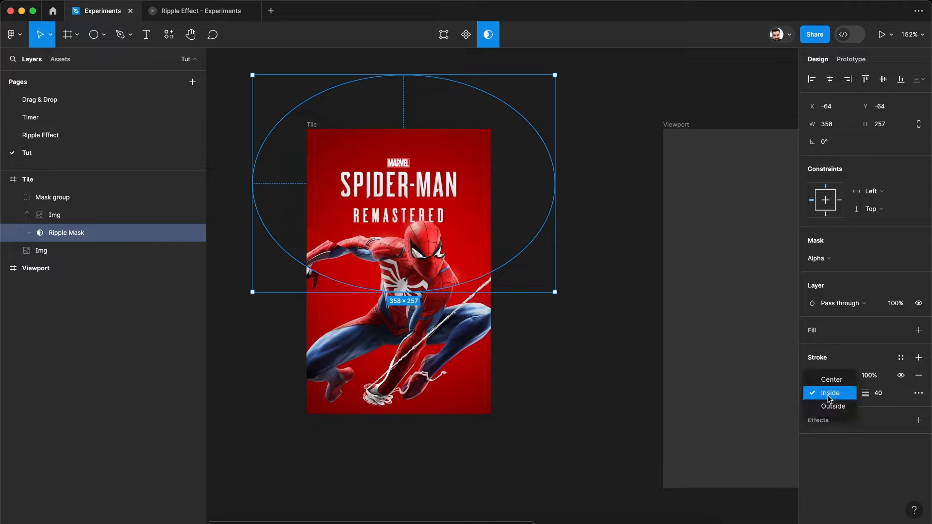
left_click(831, 382)
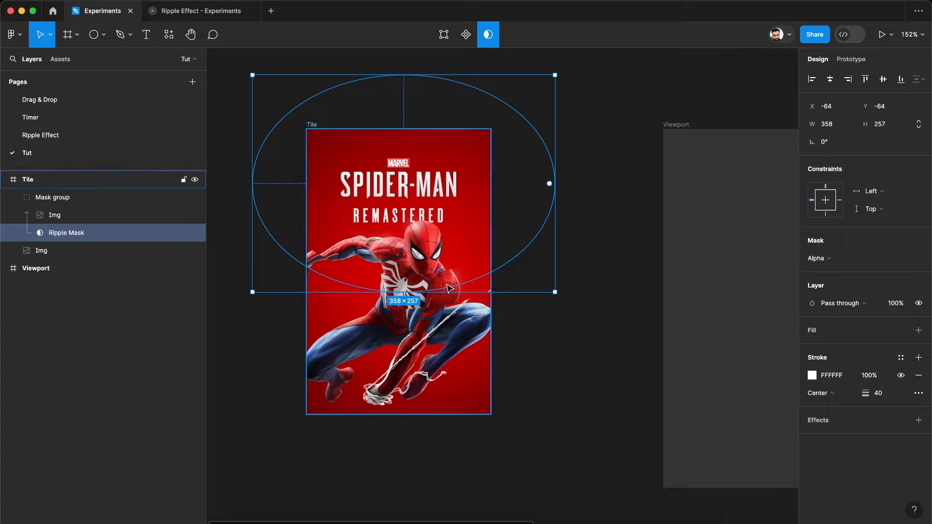
Shift the Ripple Mask up and down over the poster to preview the distortion, leaving it at Y -134.
key("shift+Up")
key("shift+Up")
key("shift+Up")
key("shift+Up")
key("shift+Up")
key("shift+Up")
key("shift+Up")
key("shift+Up")
key("shift+Up")
key("shift+Up")
key("shift+Up")
key("shift+Up")
key("shift+Up")
key("shift+Up")
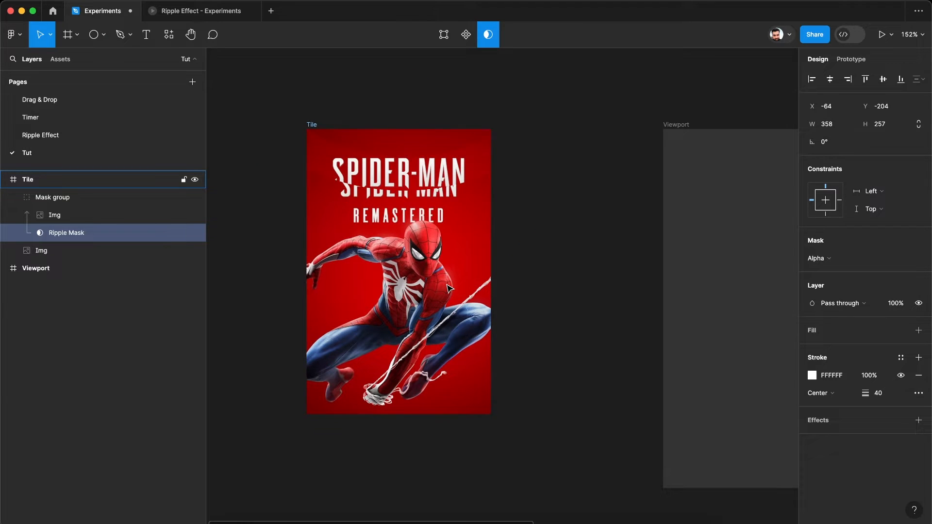
key("shift+Down")
key("shift+Down")
key("shift+Down")
key("shift+Down")
key("shift+Down")
key("shift+Down")
key("shift+Down")
key("shift+Down")
key("shift+Down")
key("shift+Down")
key("shift+Down")
key("shift+Down")
key("shift+Down")
key("shift+Down")
key("shift+Down")
key("shift+Down")
key("shift+Down")
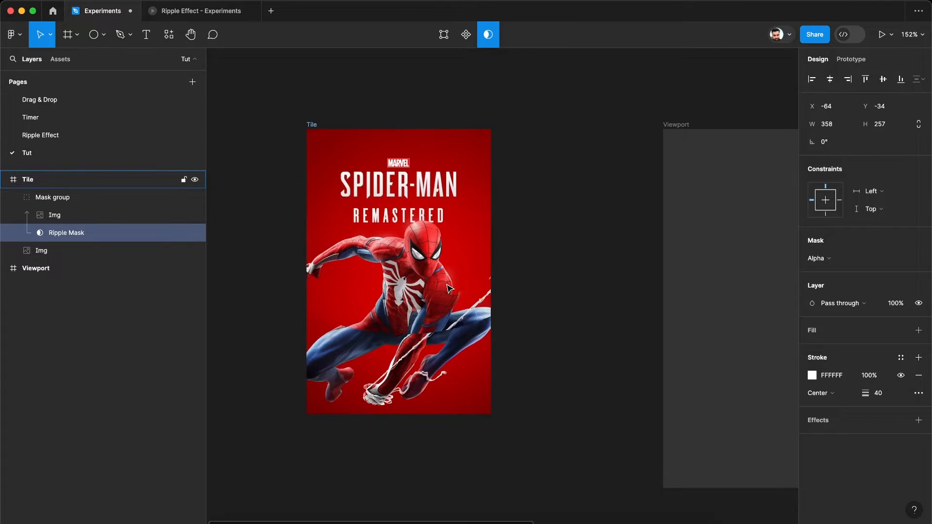
key("shift+Up")
key("shift+Up")
key("shift+Up")
key("shift+Up")
key("shift+Up")
key("shift+Up")
key("shift+Up")
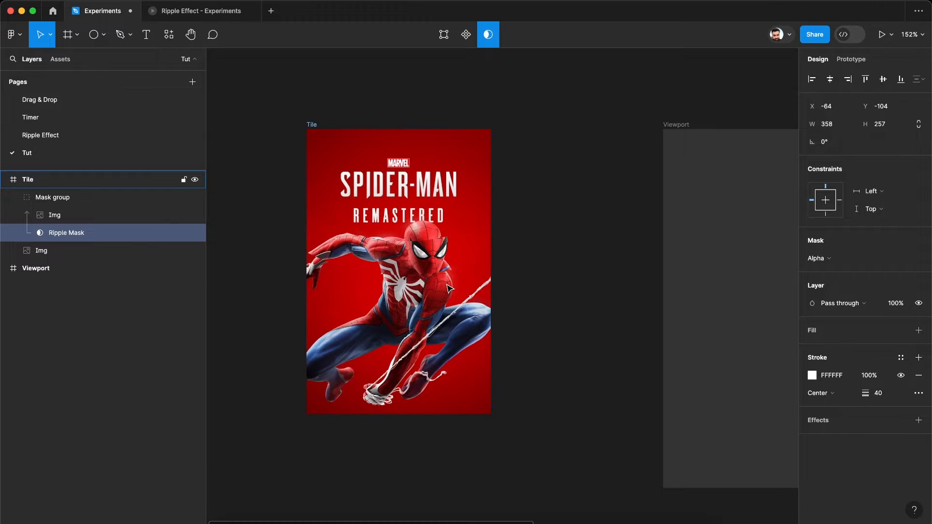
key("shift+Up")
key("shift+Up")
key("shift+Up")
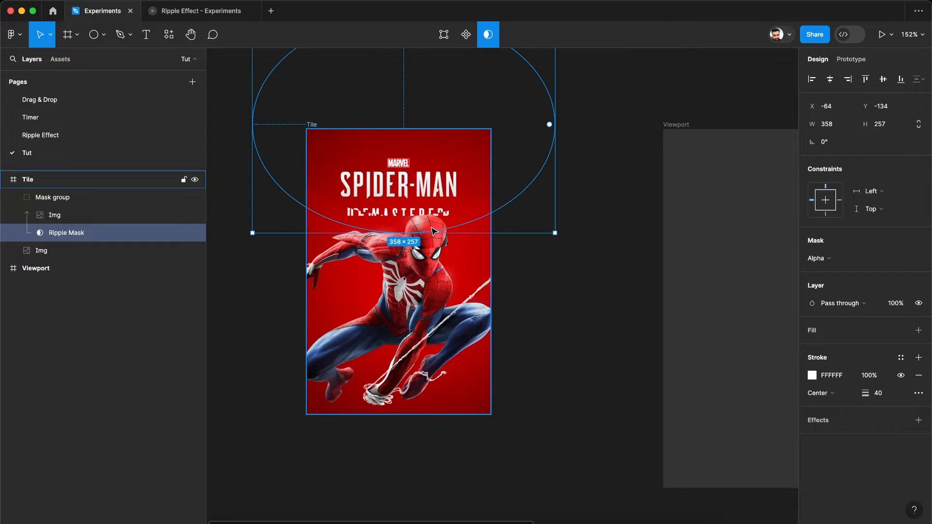
Edit the Ripple Mask's vector shape and delete its top anchor point, leaving an open lower arc.
scroll(434, 231, "up", 5)
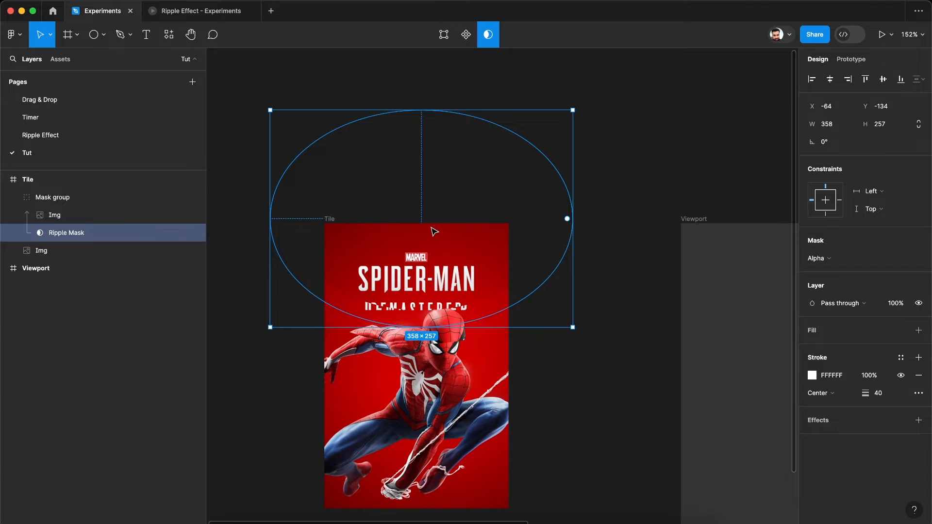
double_click(352, 270)
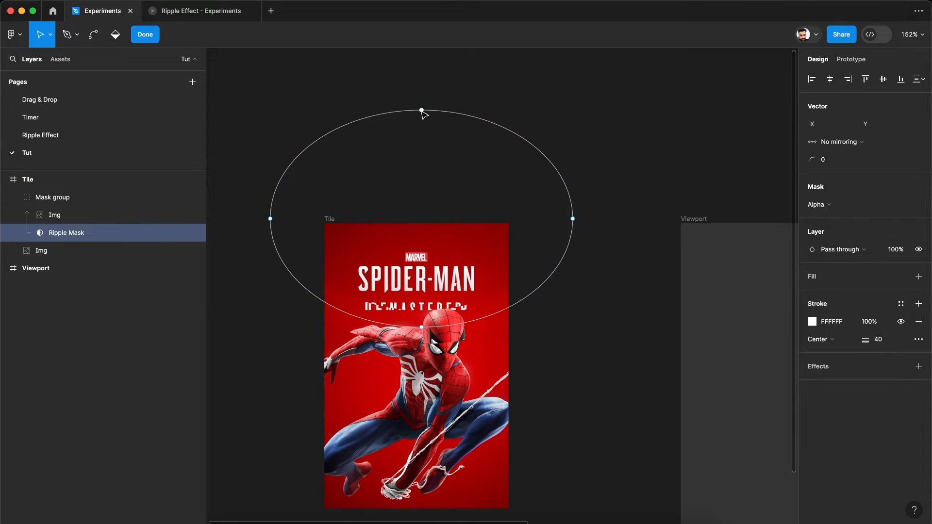
left_click(422, 111)
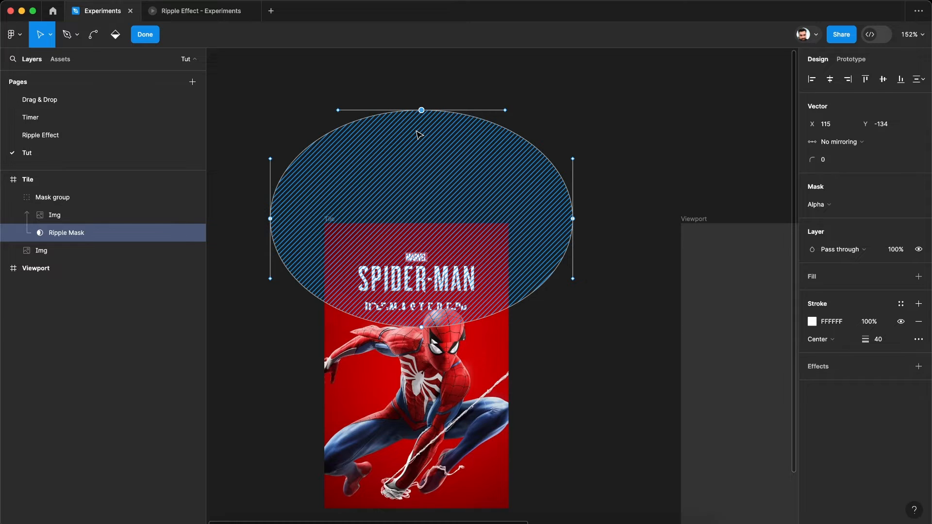
key("BackSpace")
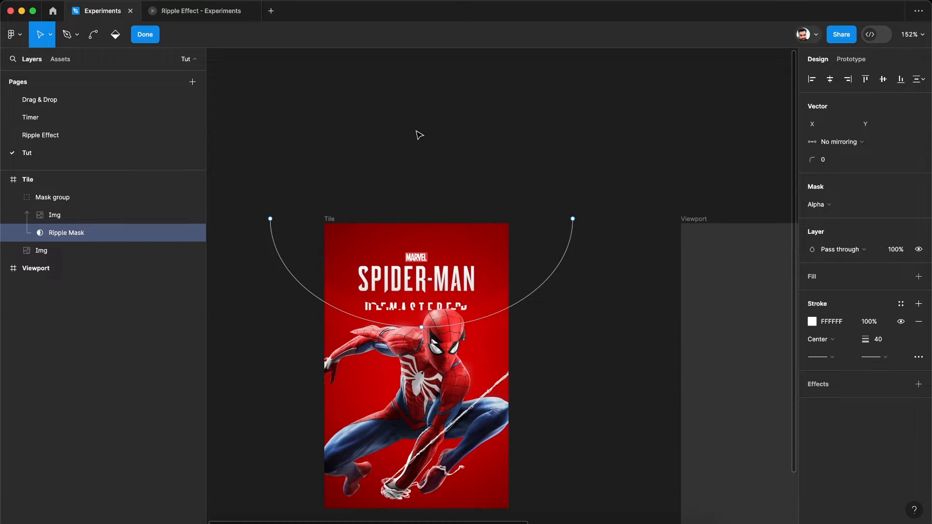
scroll(420, 135, "down", 2)
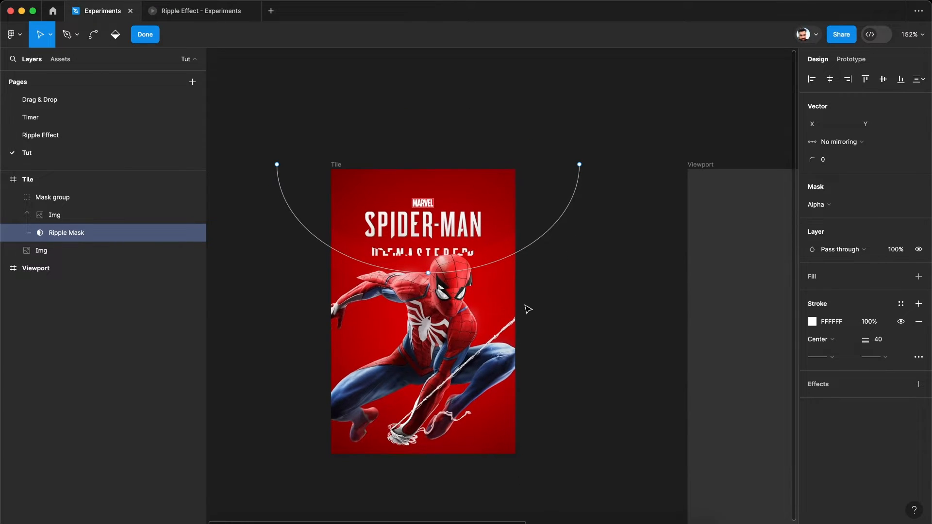
Leave vector editing and move the Ripple Mask arc down over the poster to Y 34.5.
key("Escape")
key("shift+Down")
key("shift+Down")
key("shift+Down")
key("shift+Down")
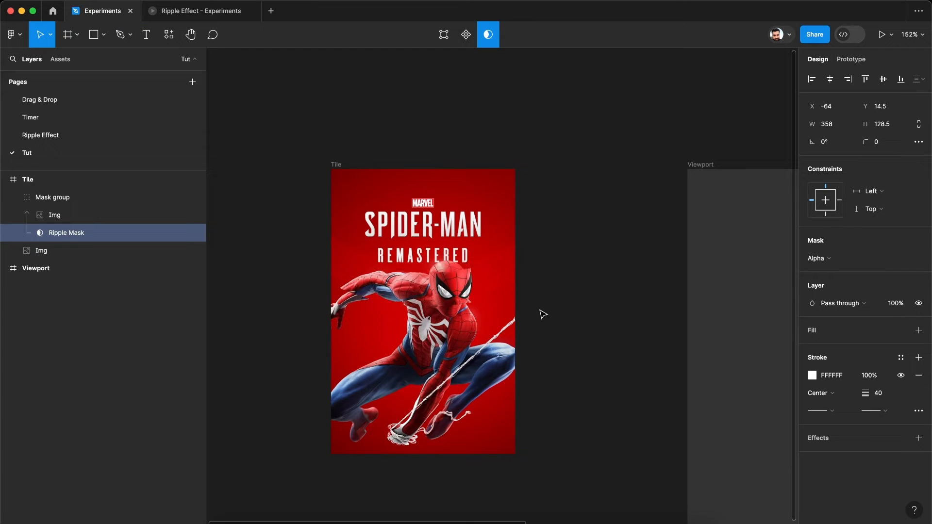
Enlarge the masked Img proportionally from its center to about 274 × 424 and lock the layer.
left_click(56, 219)
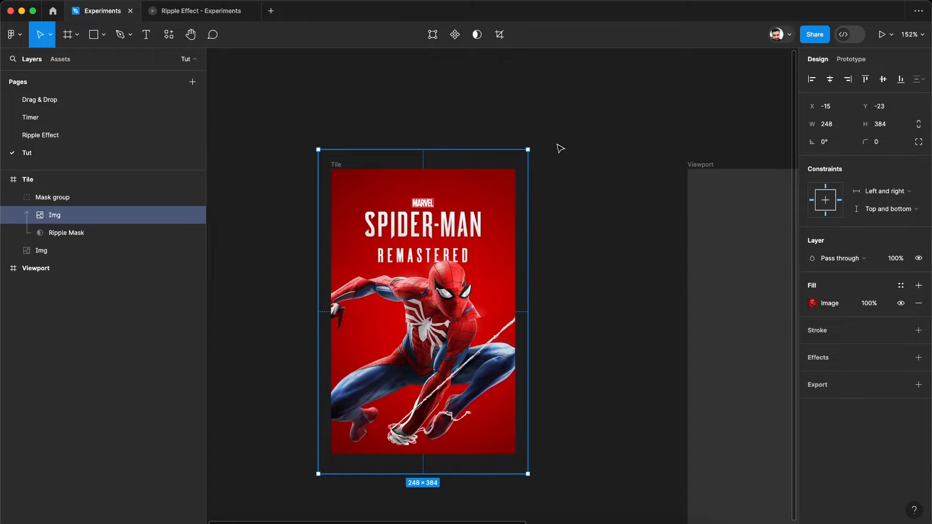
left_click_drag(526, 151, 539, 141)
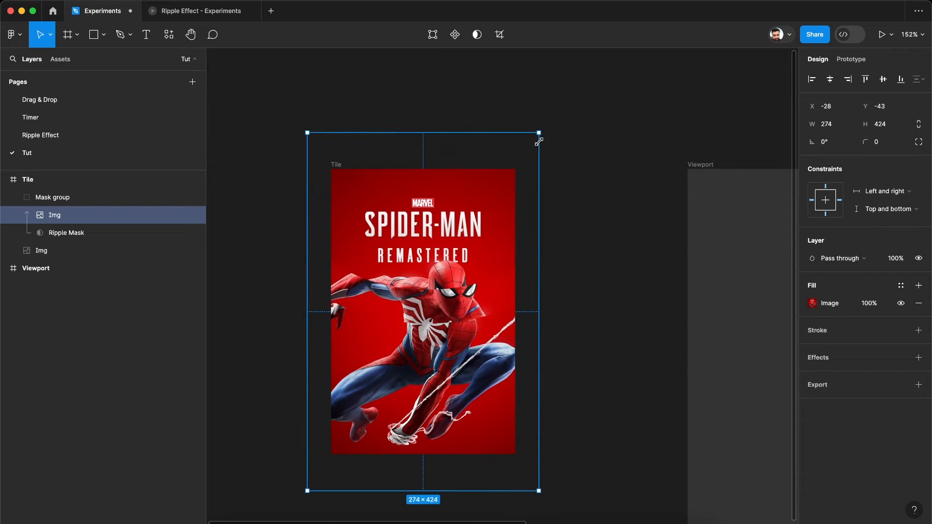
left_click(613, 137)
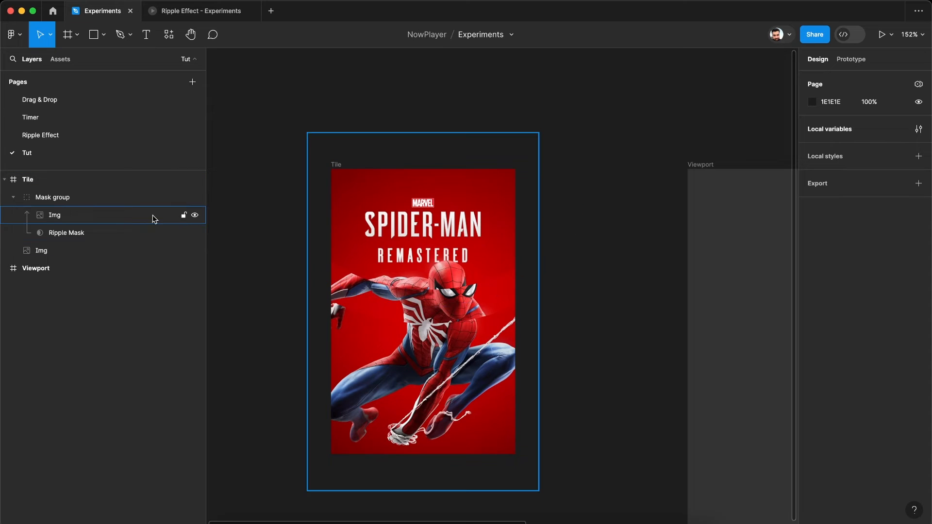
left_click(183, 216)
Duplicate the Ripple Mask above the Mask group inside Tile and stop using the copy as a mask.
left_click(83, 234)
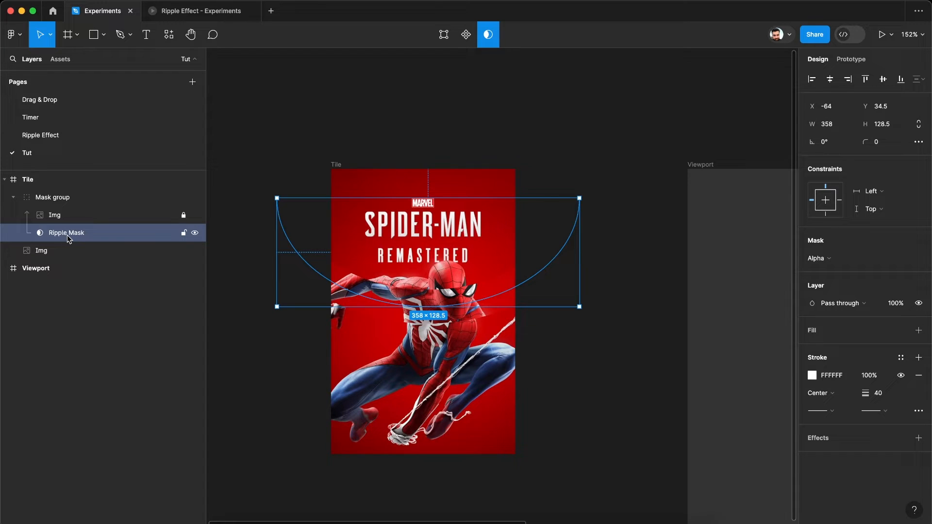
left_click_drag(67, 234, 63, 190)
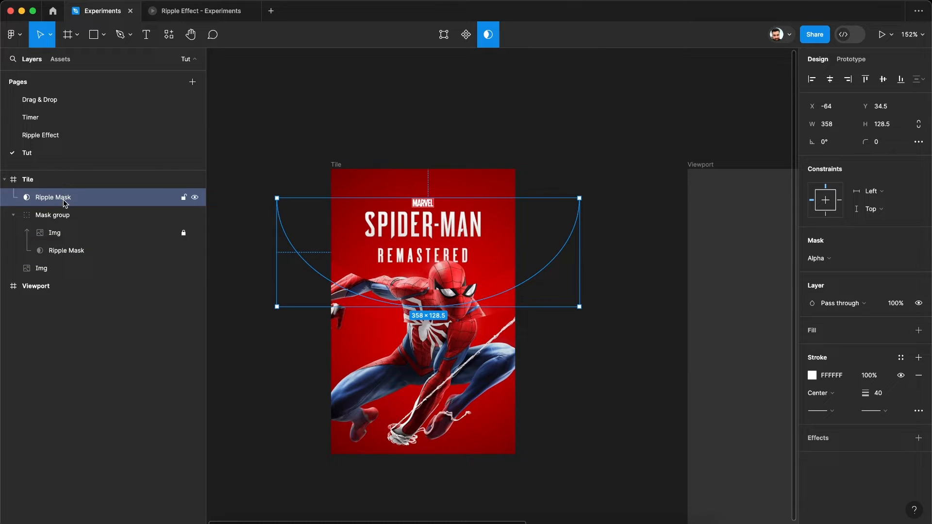
left_click(488, 35)
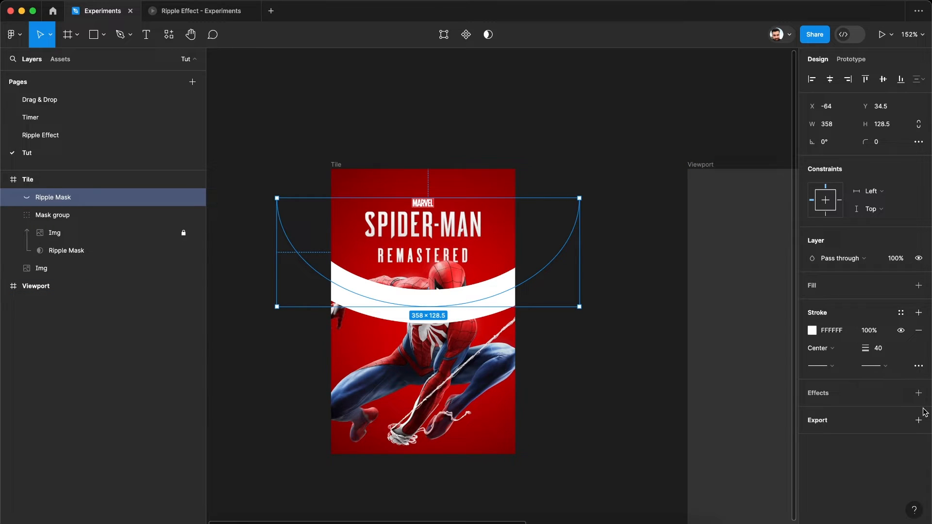
Add a Layer blur of 12 to the unmasked Ripple Mask copy.
left_click(918, 392)
left_click(856, 414)
left_click(850, 424)
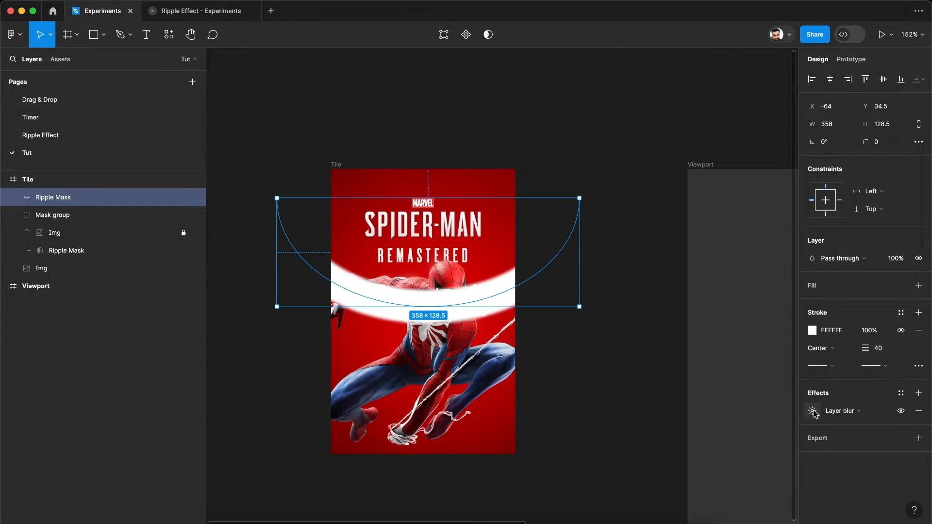
left_click(812, 412)
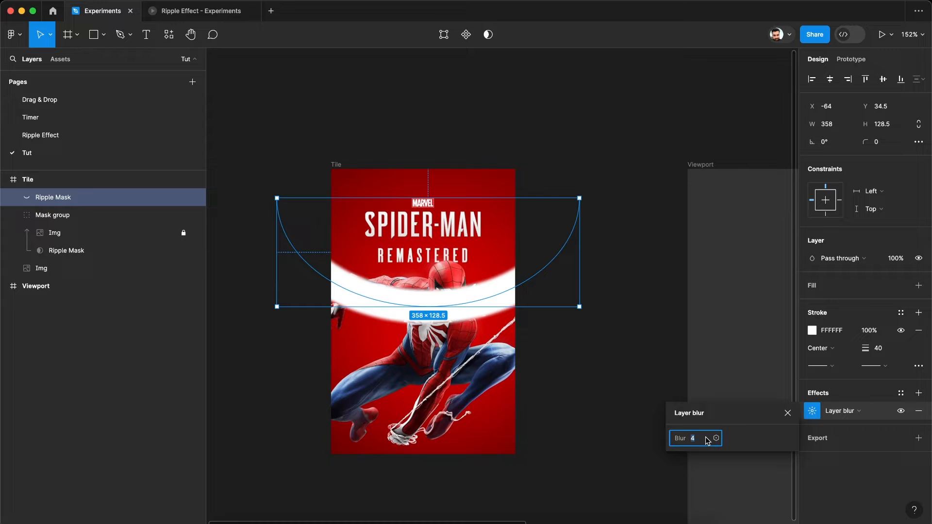
key("shift+Up")
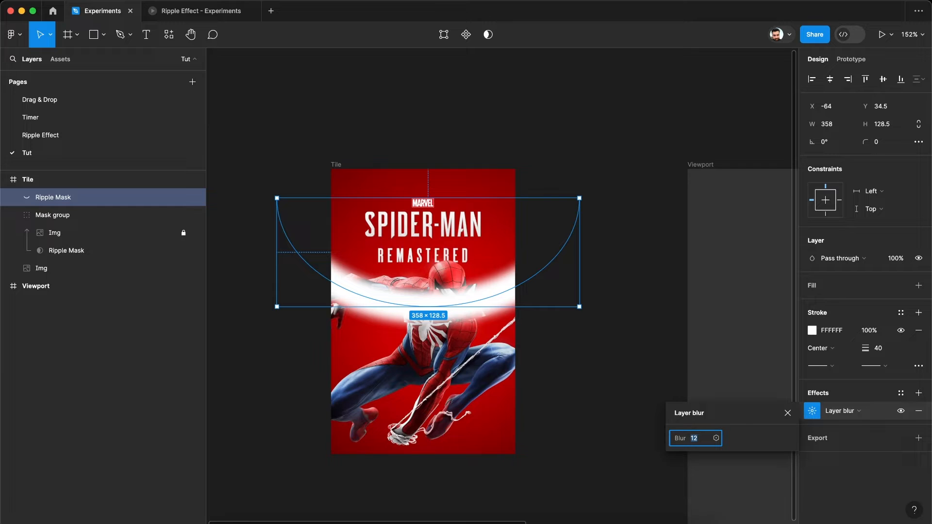
Add a Layer blur of 10 to the Ripple Mask inside the Mask group.
left_click(68, 256)
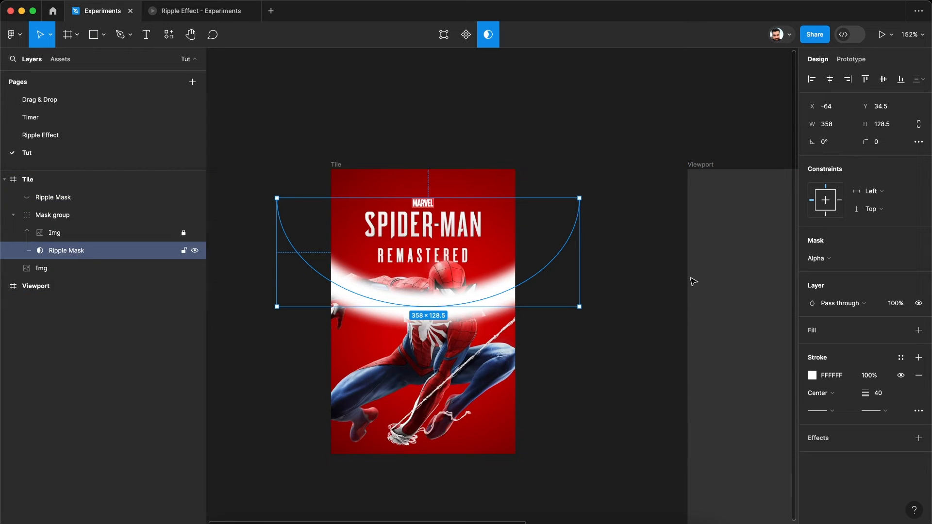
left_click(918, 437)
left_click(848, 458)
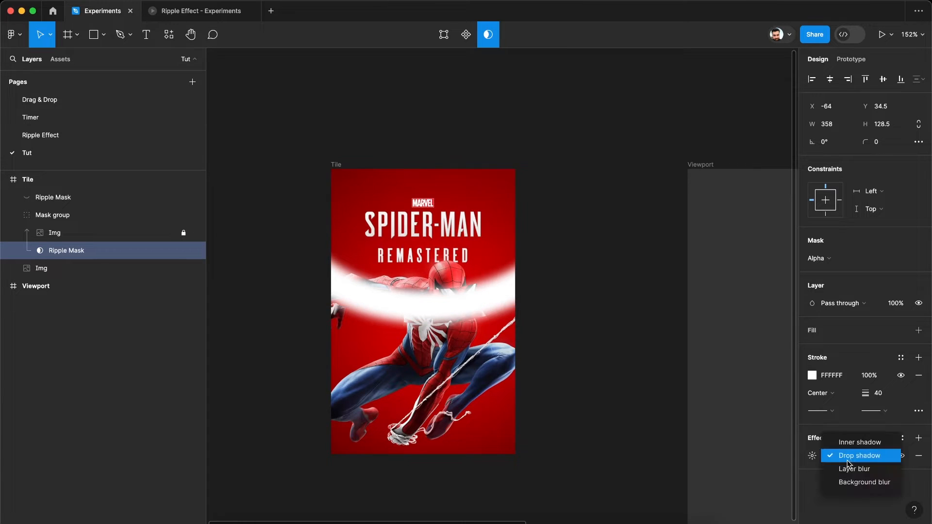
left_click(850, 468)
left_click(812, 456)
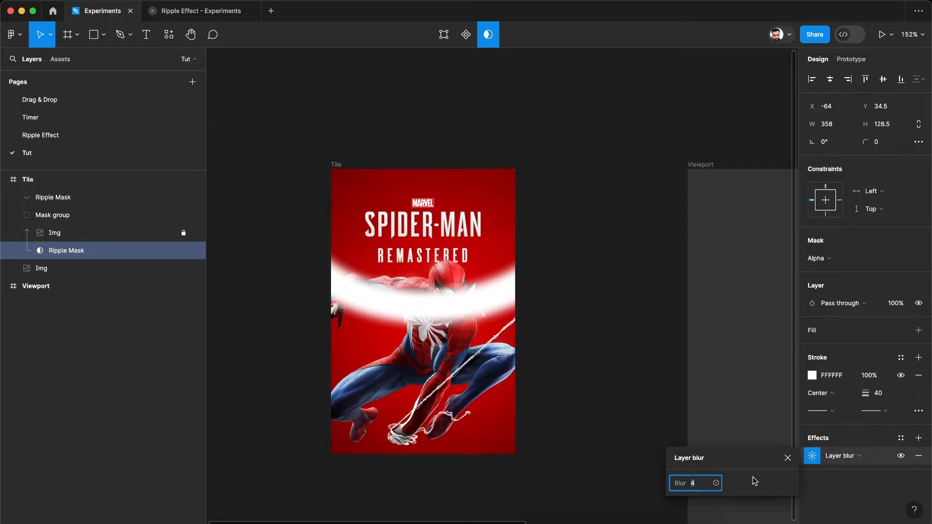
type("10")
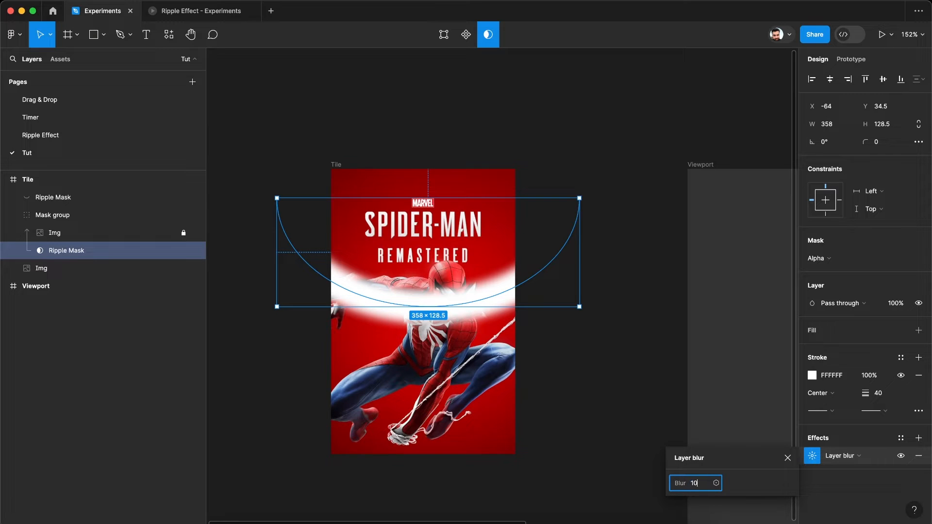
key("Return")
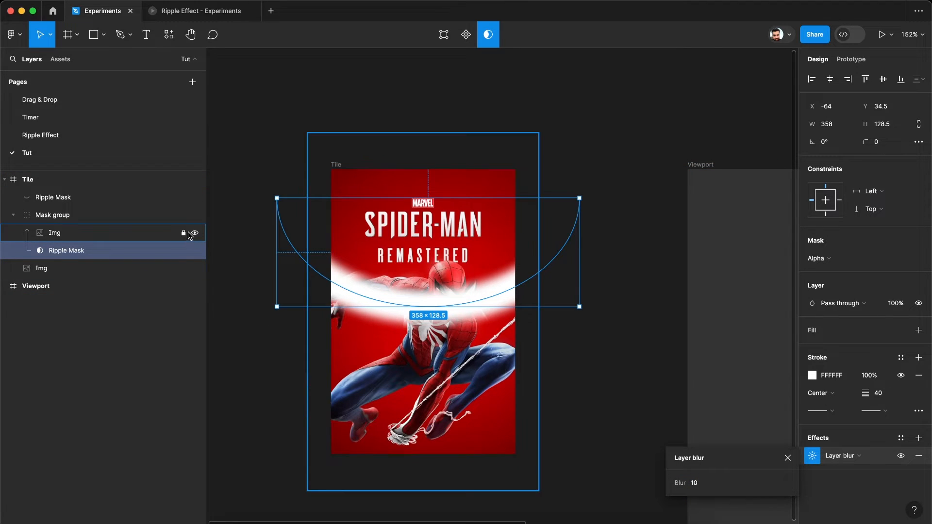
Hide the white Ripple Mask copy and toggle the mask's layer blur off and on to compare the distortion edges.
left_click(195, 198)
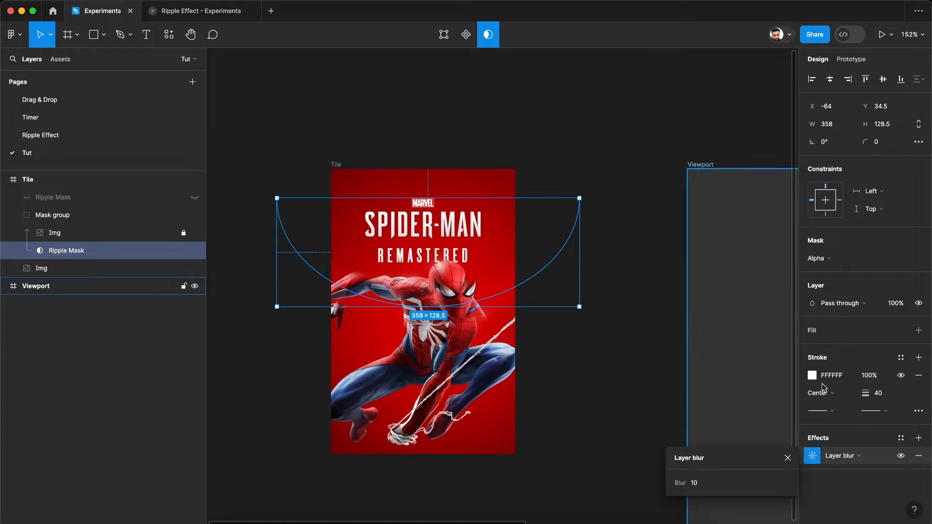
left_click(900, 455)
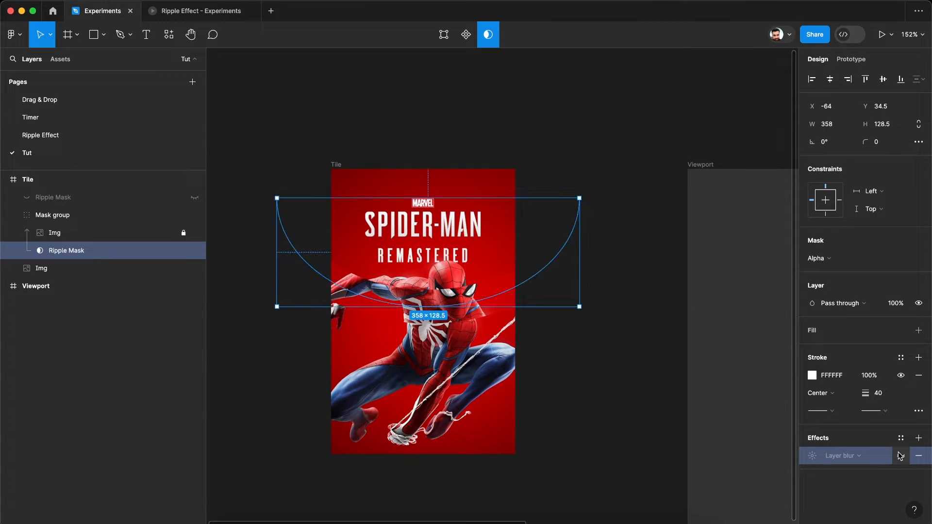
left_click(900, 456)
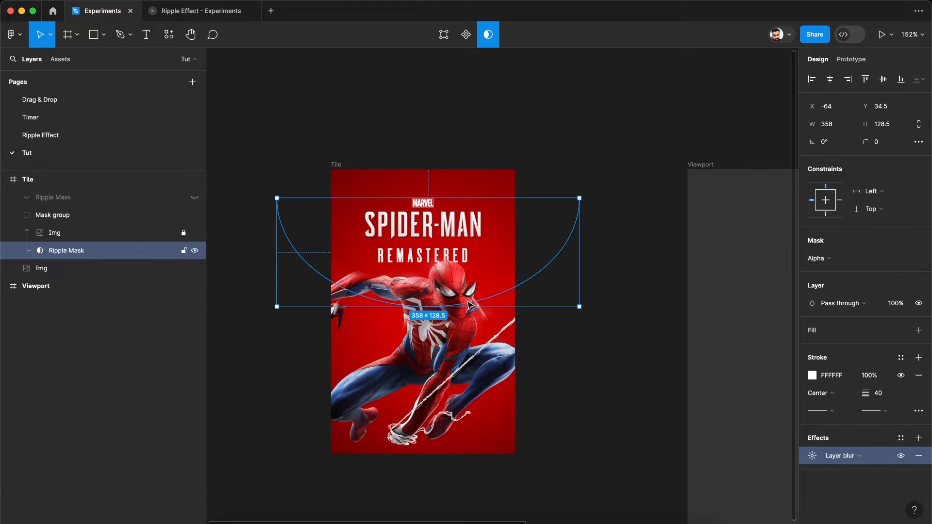
mouse_move(470, 305)
left_mouse_down()
mouse_move(482, 390)
mouse_move(480, 253)
mouse_move(478, 311)
mouse_move(476, 298)
left_mouse_up()
Show the hidden Ripple Mask copy again and rename it Highlight.
left_click(71, 199)
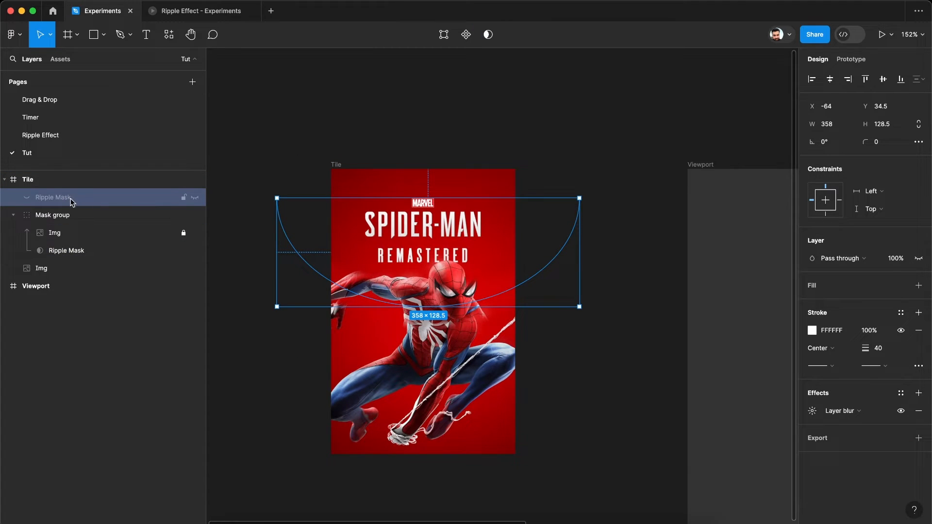
left_click(194, 198)
double_click(55, 197)
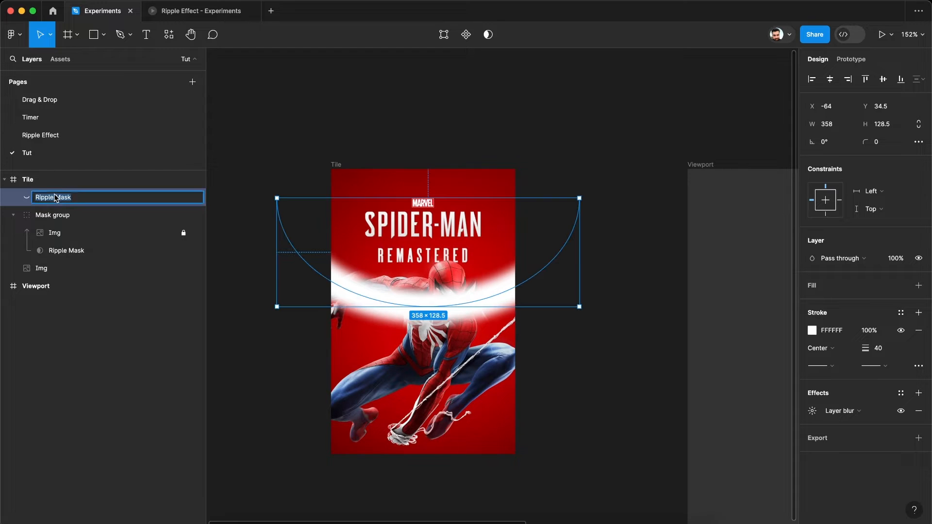
type("Highlight")
key("Return")
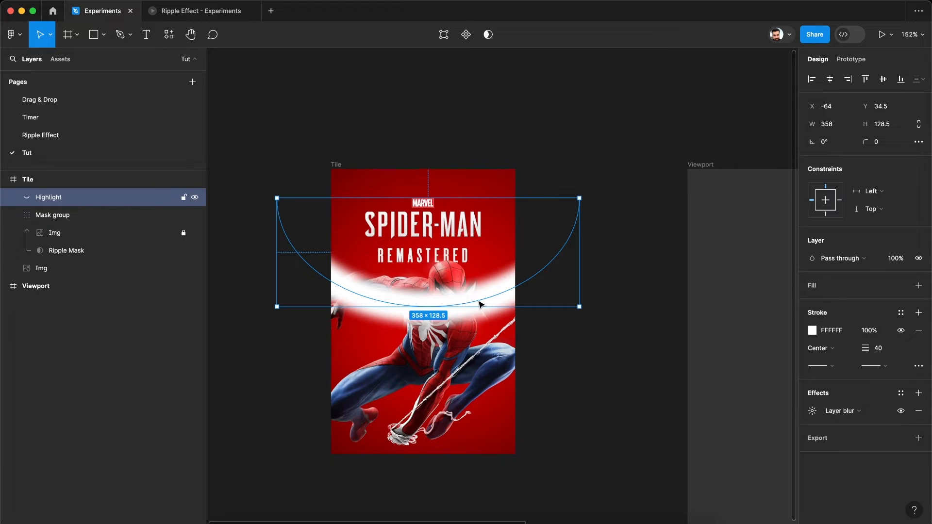
Duplicate the Highlight arc, move the copy up to Y 4.5 and set its stroke color to 000000.
key("super+d")
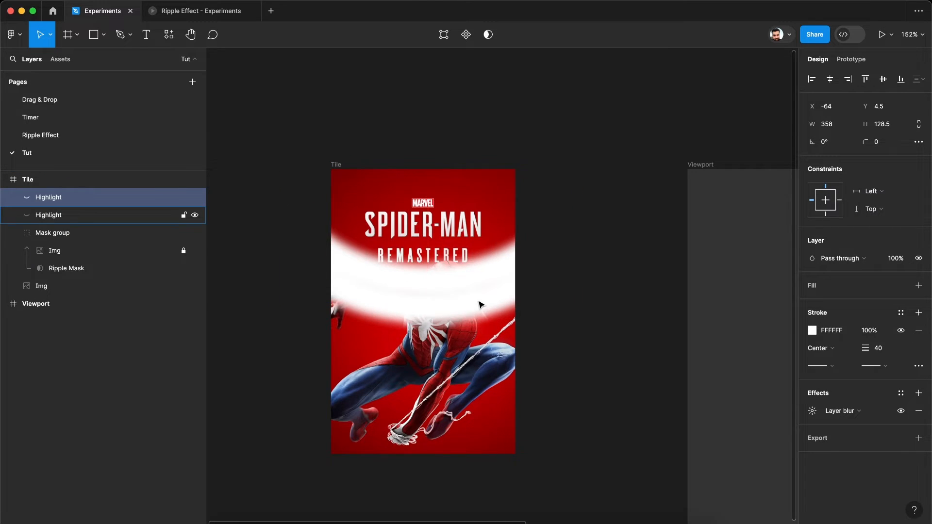
key("shift+Up")
key("shift+Up")
key("shift+Up")
left_click(841, 330)
type("0")
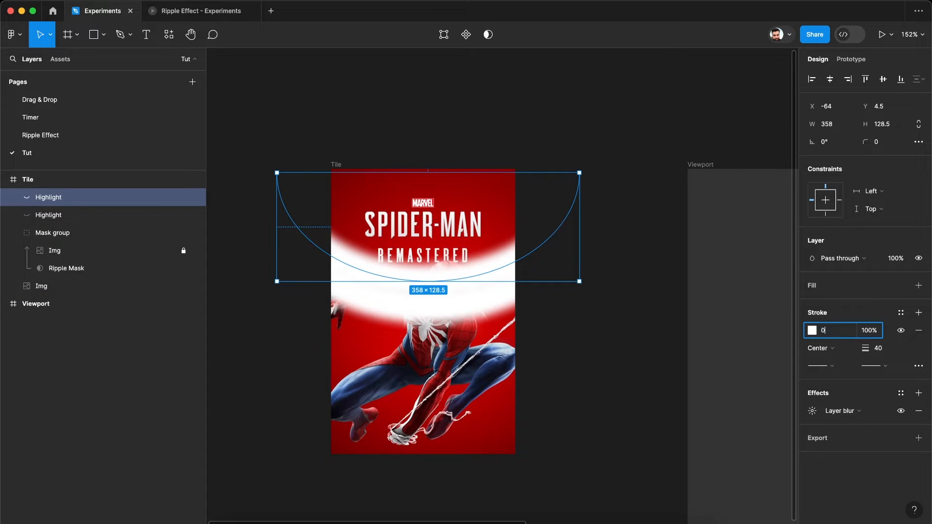
key("Return")
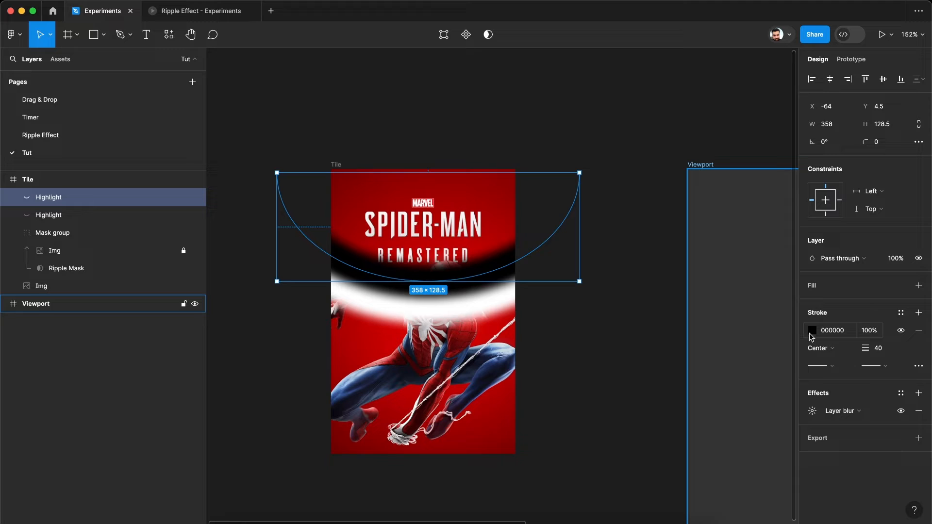
Set the black arc's stroke weight to 20 and nudge it down to Y 9.5.
left_click(881, 349)
type("20")
key("Return")
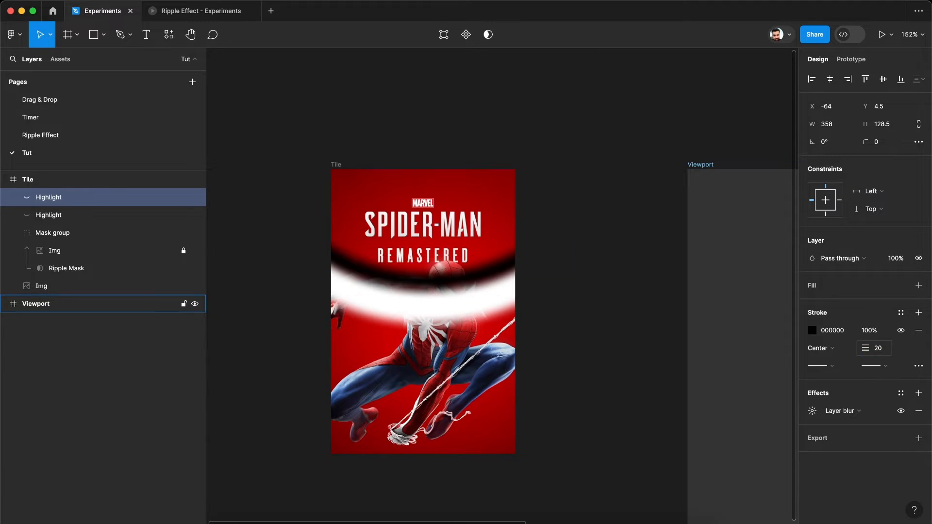
key("Down")
key("Down")
key("Down")
key("Down")
key("Down")
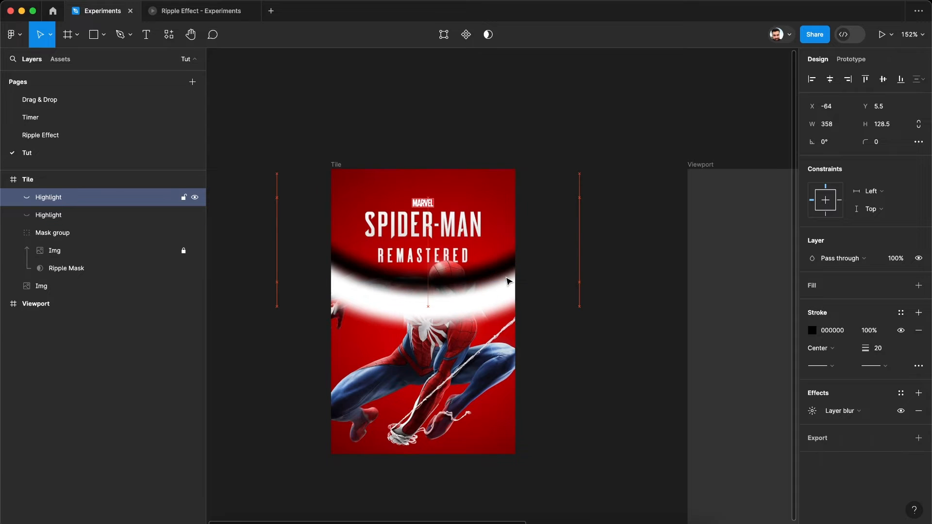
Rename the black arc layer Shadow.
double_click(53, 201)
type("Dhad")
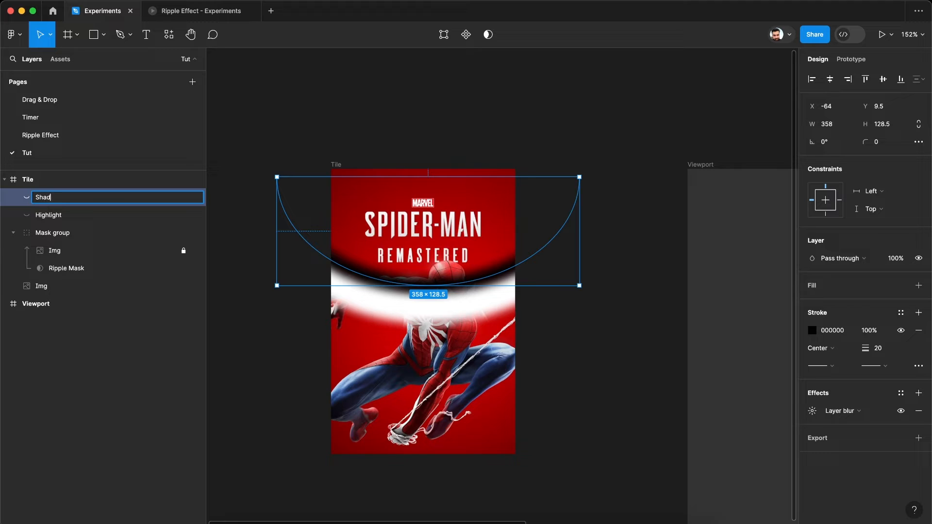
type("ow")
key("Return")
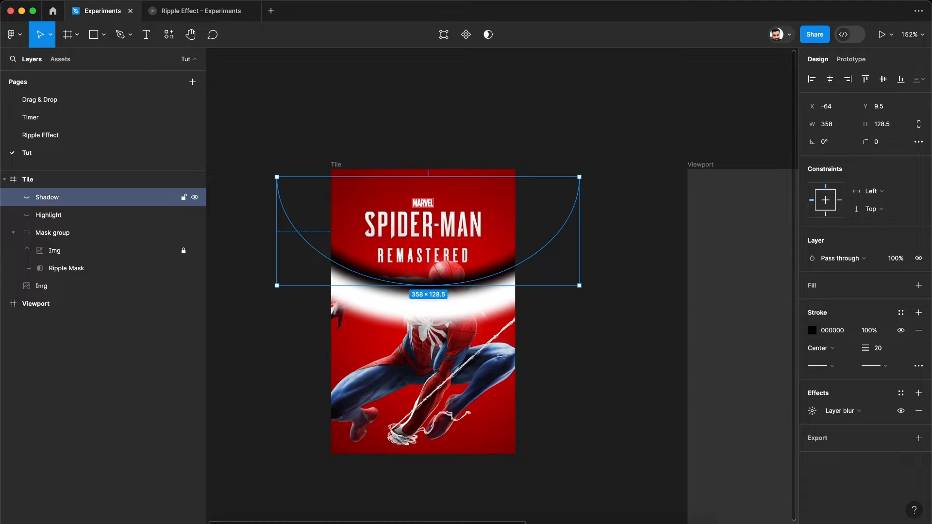
Duplicate the Shadow arc and stack the Highlight layer above both Shadow layers.
mouse_move(57, 201)
left_mouse_down()
mouse_move(57, 228)
mouse_move(49, 190)
left_mouse_up()
left_click(56, 212)
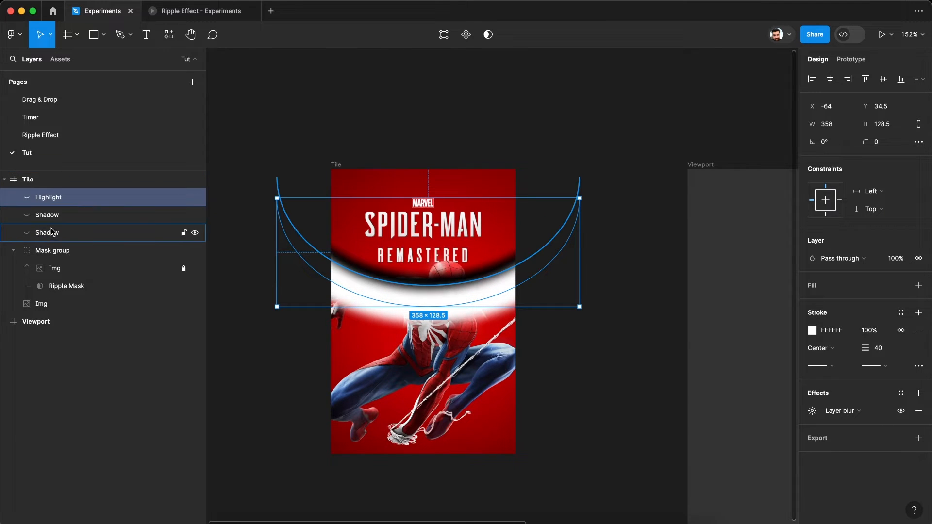
Move the lowest Shadow layer down below the white highlight band to Y 59.5.
left_click(52, 234)
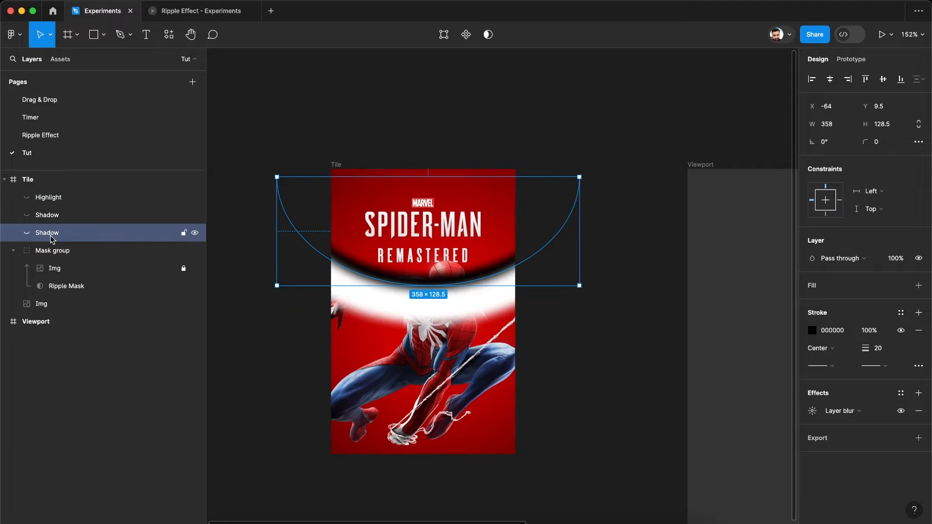
key("shift+Down")
key("shift+Down")
key("shift+Down")
key("shift+Down")
key("shift+Down")
key("shift+Down")
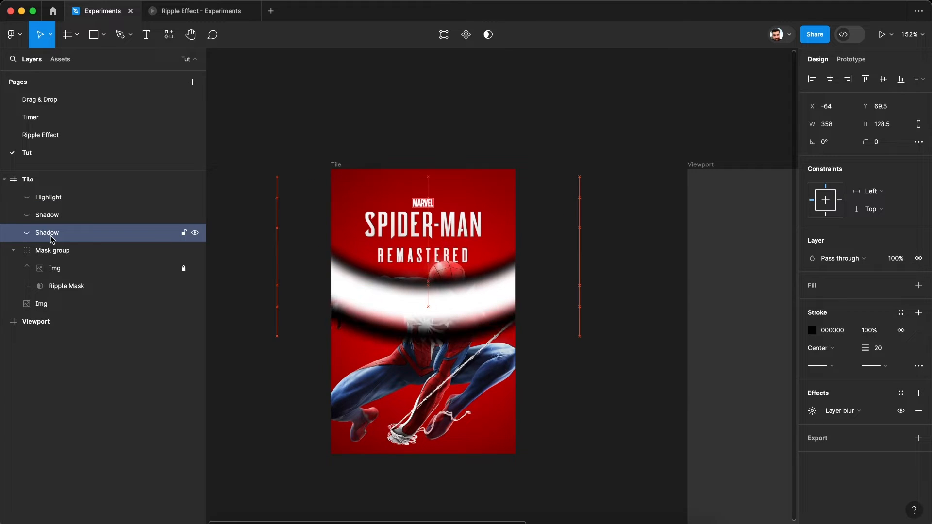
key("shift+Up")
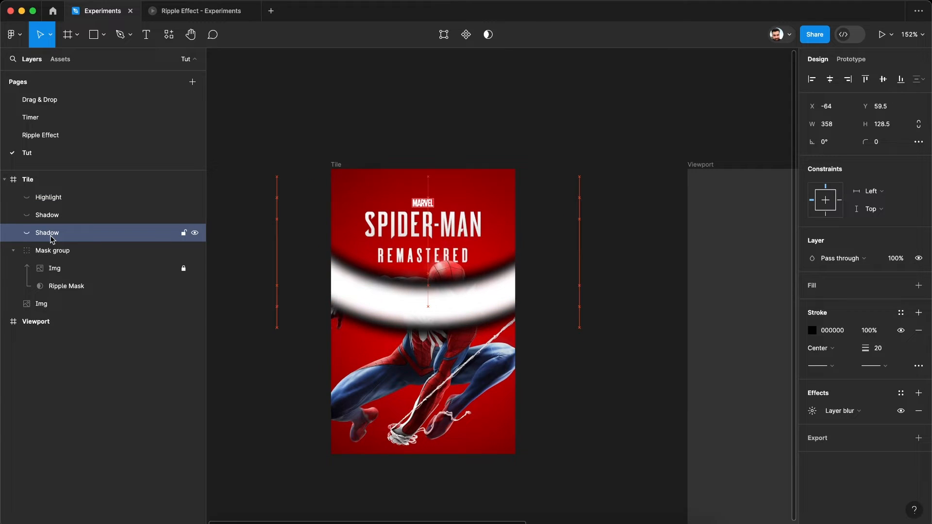
Set the lowest Shadow layer's stroke weight to 30 and adjust its position to Y 65.5.
left_click(890, 349)
type("3")
key("Return")
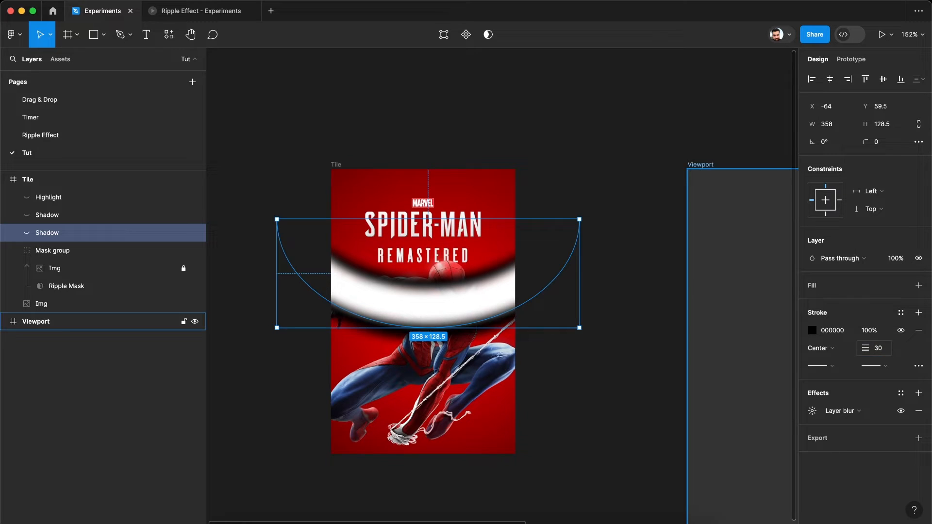
key("shift+Down")
key("shift+Down")
key("shift+Up")
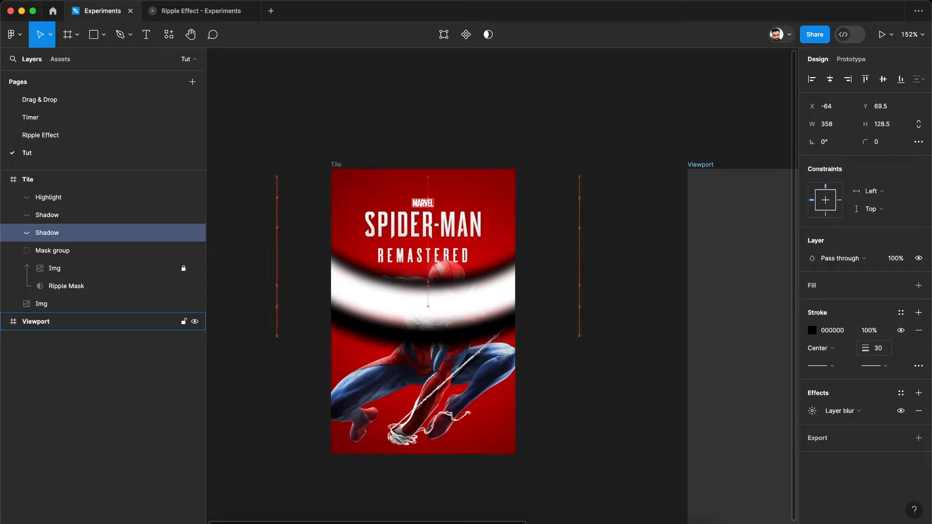
key("shift+Up")
key("Down")
key("Down")
key("Down")
key("Down")
key("Down")
key("Down")
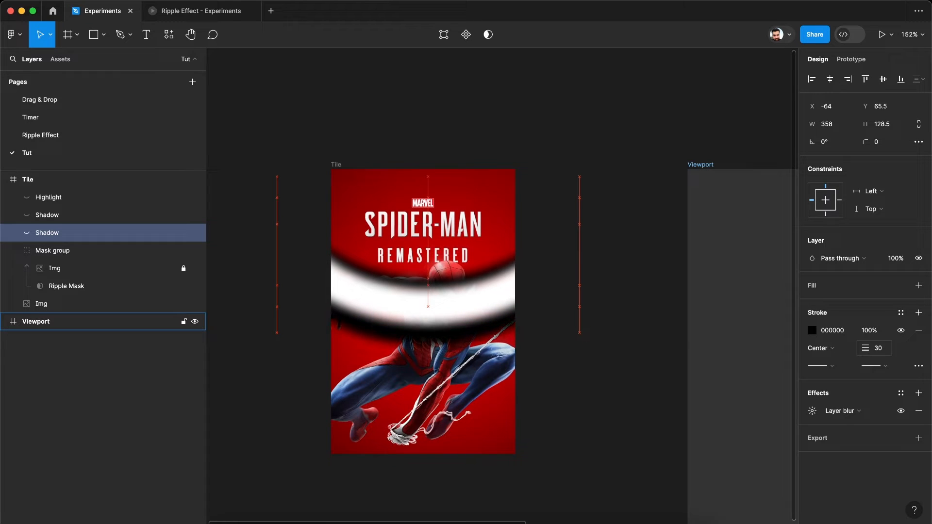
Nudge the lowest Shadow arc up to Y 64.5 and group it with the other Shadow and the Highlight layer.
key("Up")
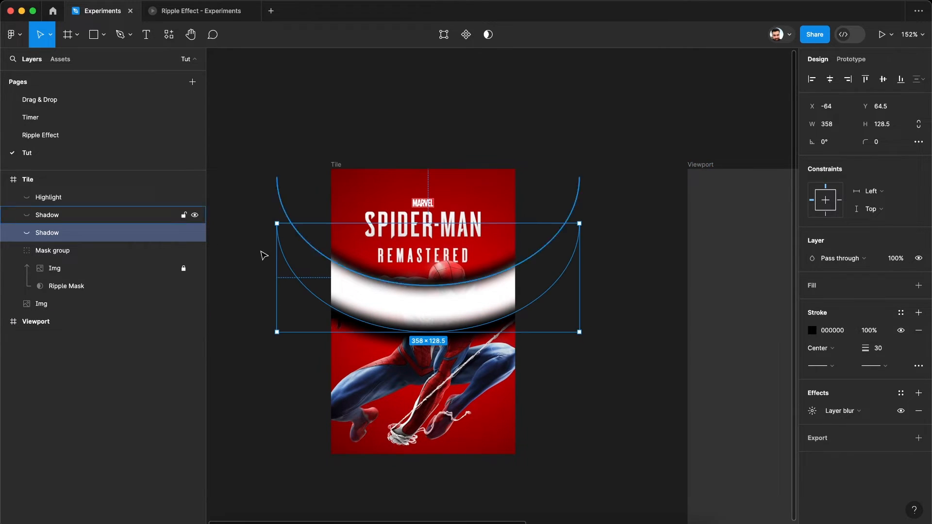
left_click(50, 200, "shift")
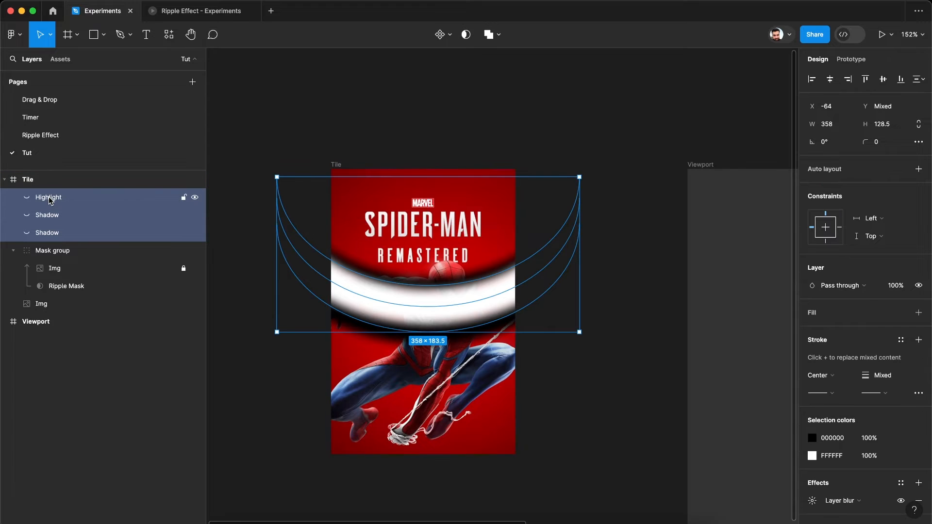
key("ctrl+g")
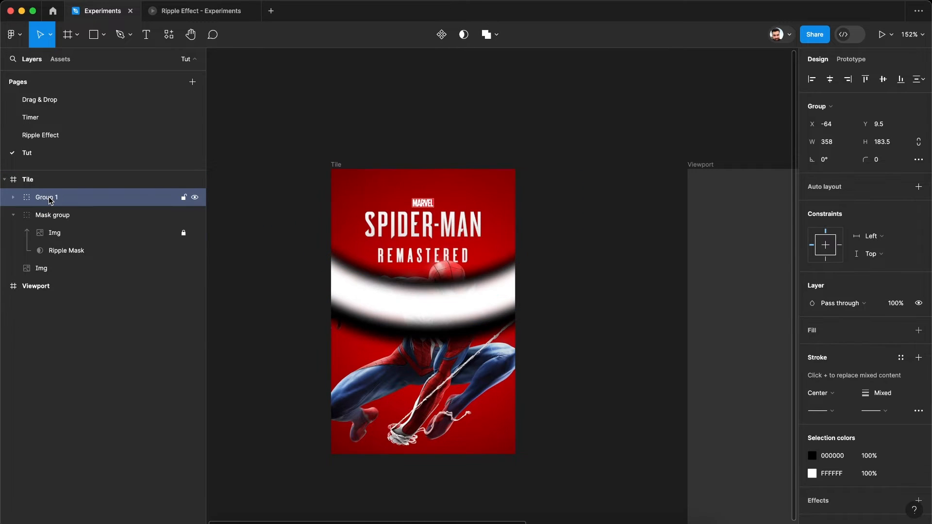
Rename the new arc group Ripple 1 and set its blend mode to Overlay.
double_click(50, 200)
type("Ripple")
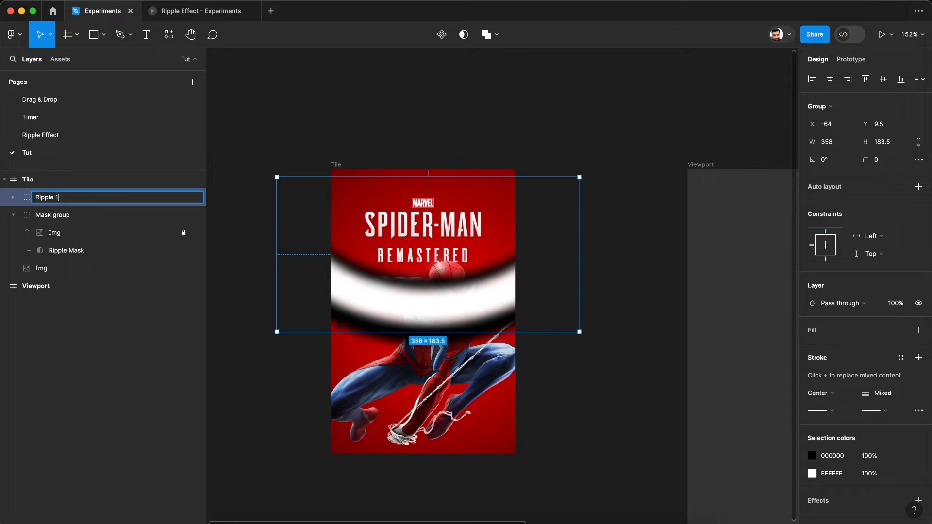
key("Return")
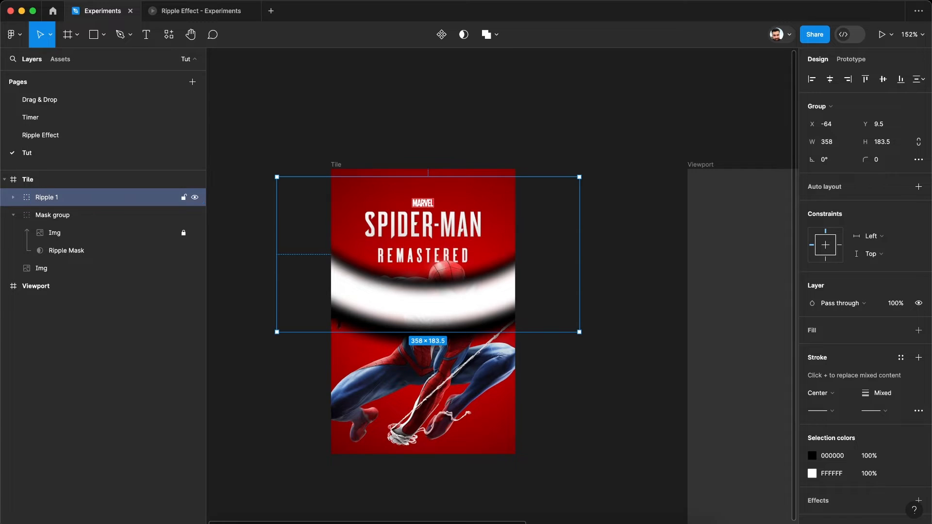
left_click(852, 309)
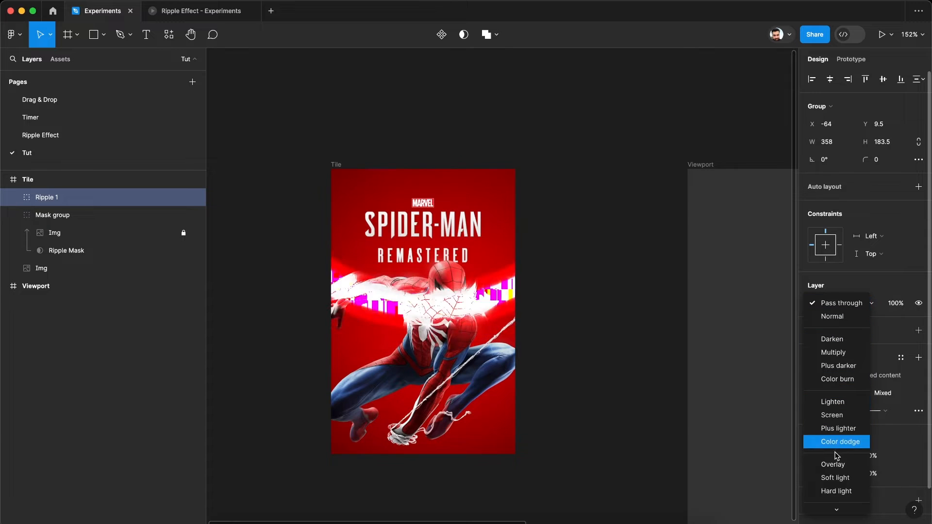
left_click(833, 469)
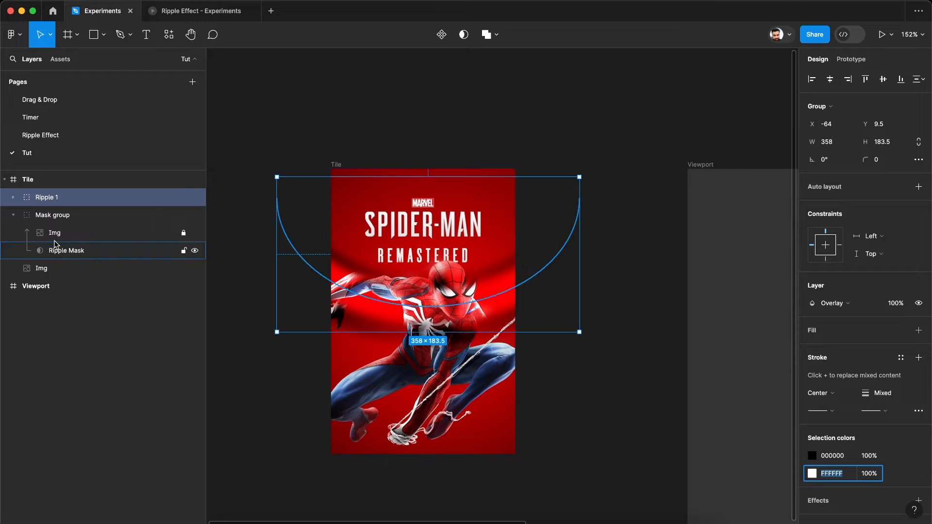
Shift the Ripple 1 group and the Ripple Mask together over the poster's title, with the group at Y -60.5.
left_click(79, 254, "shift")
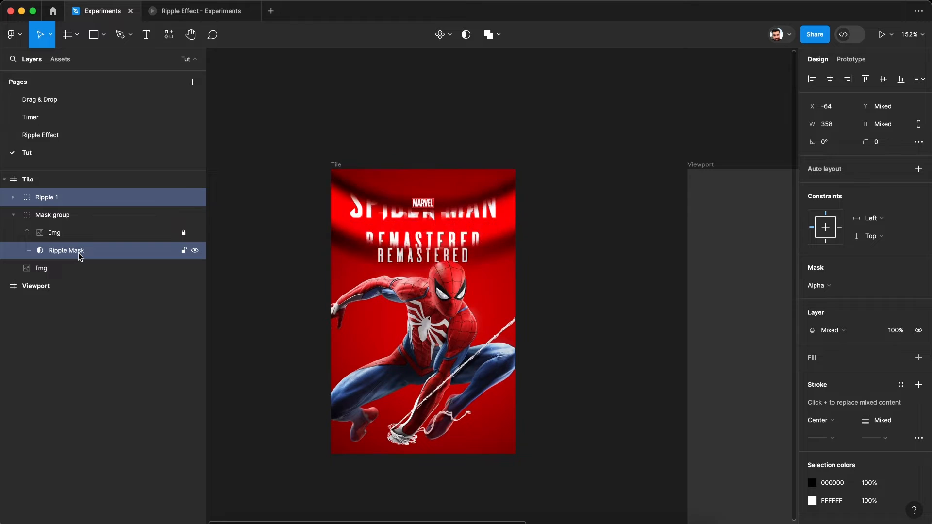
key("shift+Down")
key("shift+Down")
key("shift+Down")
key("shift+Down")
key("shift+Down")
key("shift+Down")
key("shift+Down")
key("shift+Down")
key("shift+Down")
key("shift+Down")
key("shift+Down")
key("shift+Down")
key("shift+Down")
key("shift+Down")
key("shift+Down")
key("shift+Down")
key("shift+Down")
key("shift+Down")
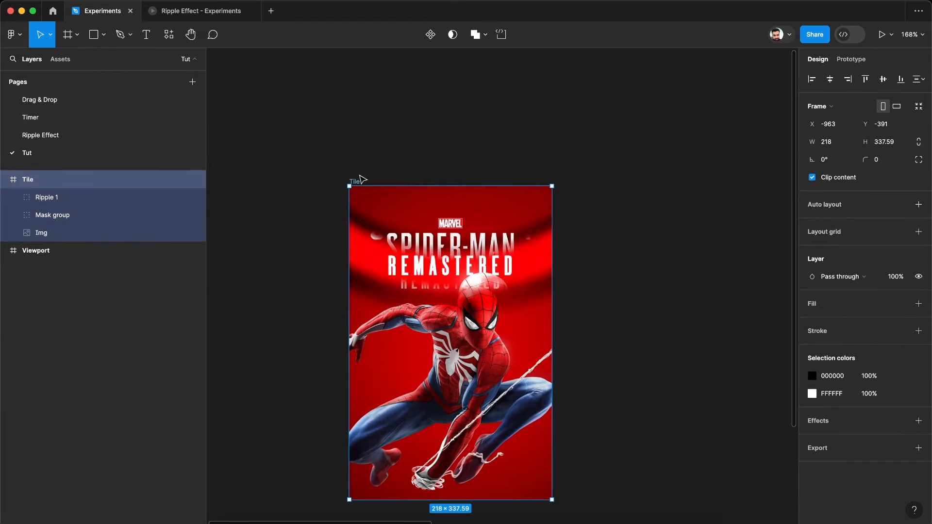
Turn the Tile frame into a component.
scroll(373, 158, "down", 3)
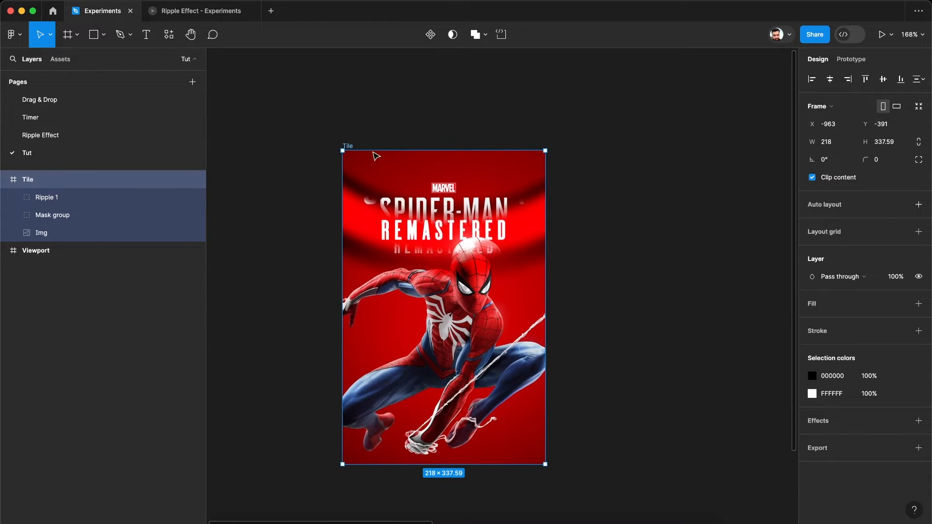
left_click(430, 36)
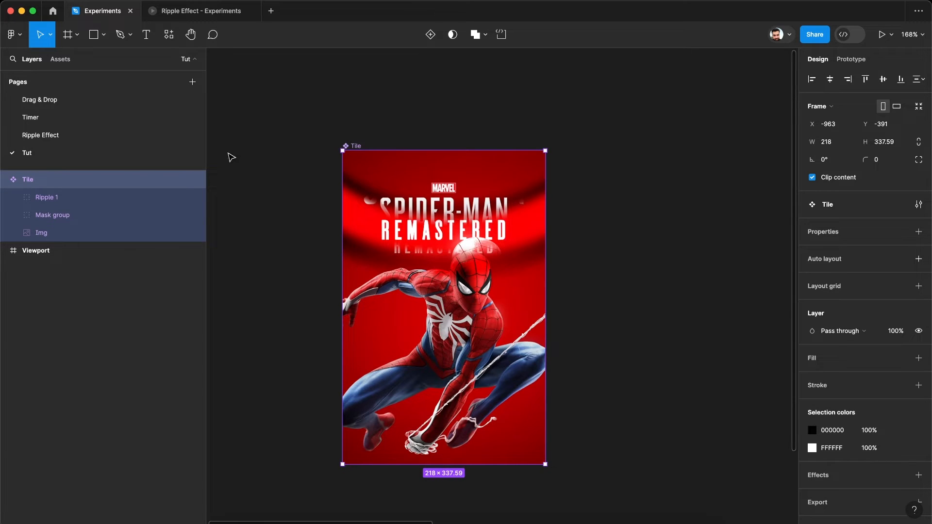
Move the Ripple 1 group and the Ripple Mask together up above the poster, with the group at Y -210.5.
left_click(69, 197)
left_click(14, 215)
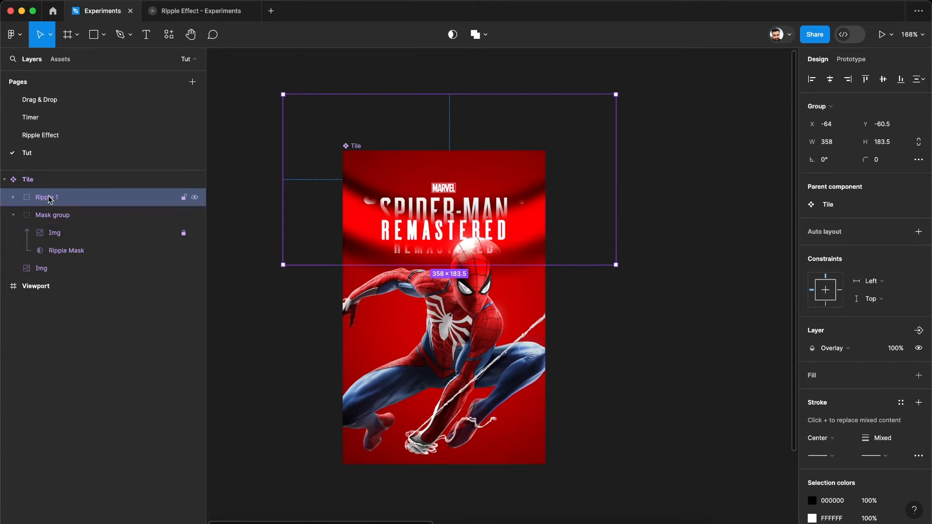
left_click(76, 252)
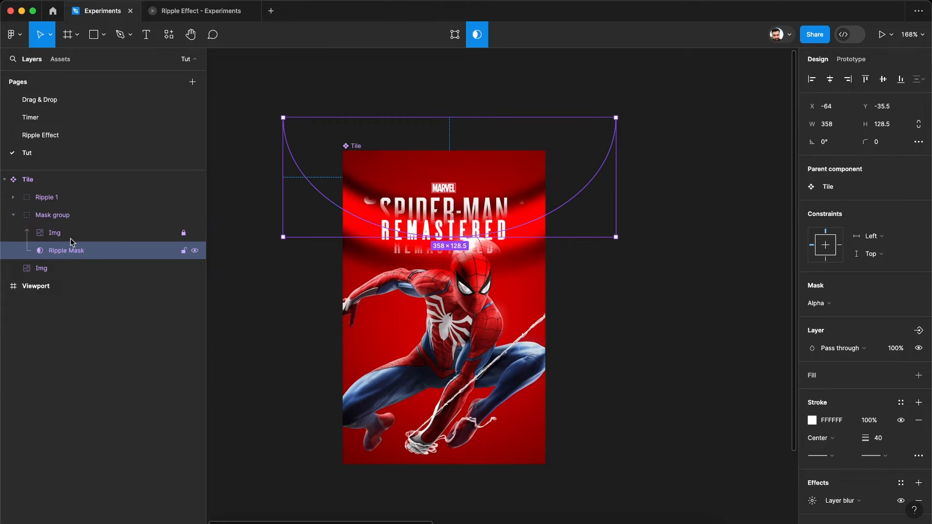
left_click(55, 200, "shift")
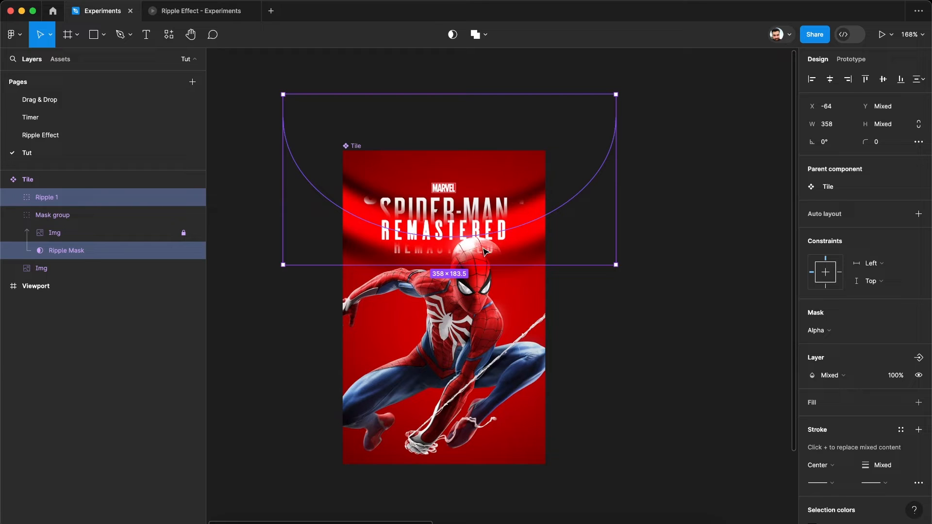
key("shift+Up")
key("shift+Up")
key("shift+Up")
key("shift+Up")
key("shift+Up")
key("shift+Up")
key("shift+Up")
key("shift+Up")
key("shift+Up")
key("shift+Up")
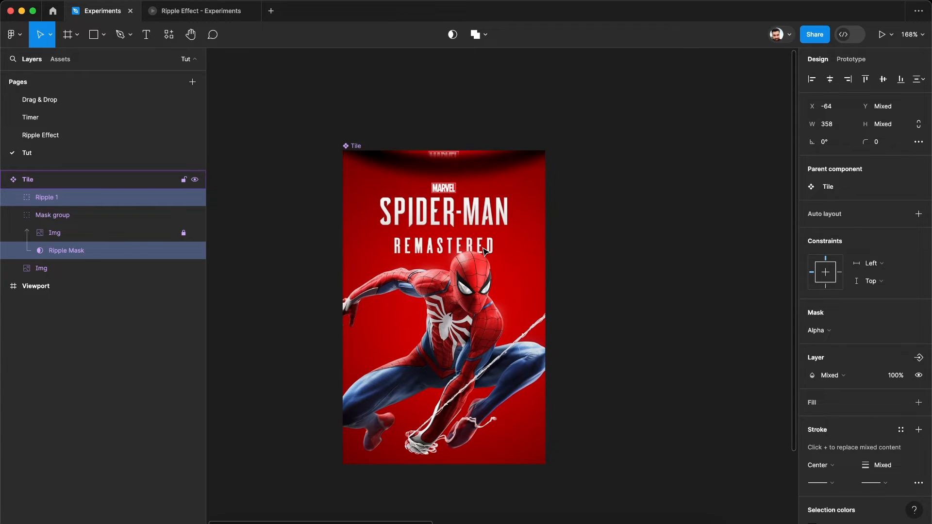
key("shift+Up")
key("shift+Up")
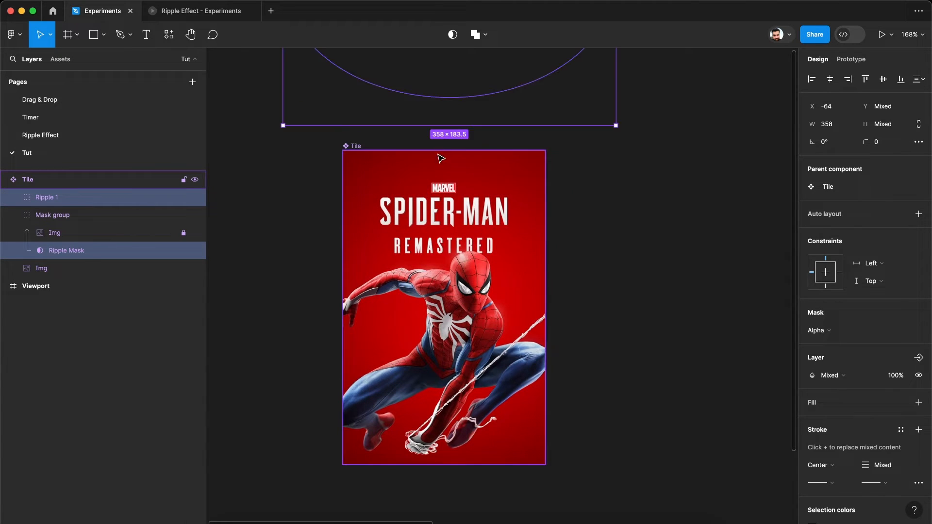
Turn off content clipping for the Tile component.
left_click(406, 146)
scroll(406, 147, "down", 3)
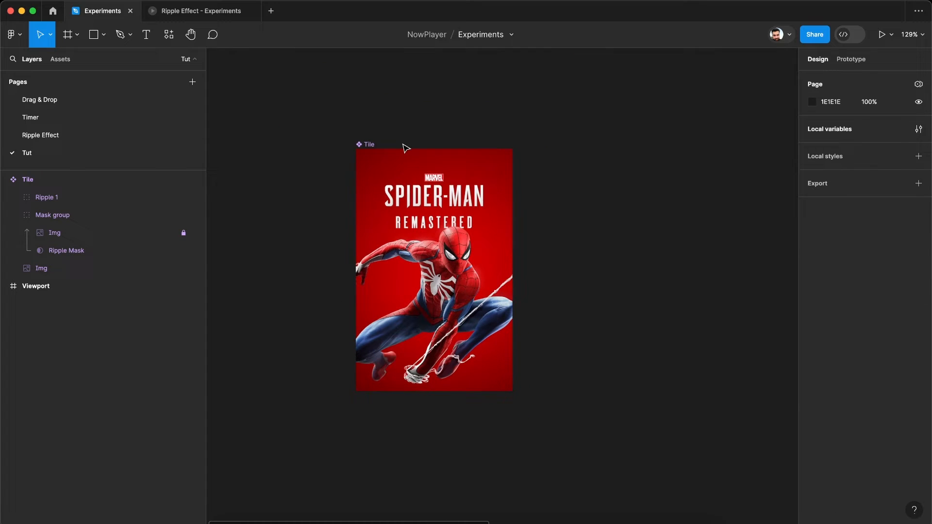
left_click(363, 144)
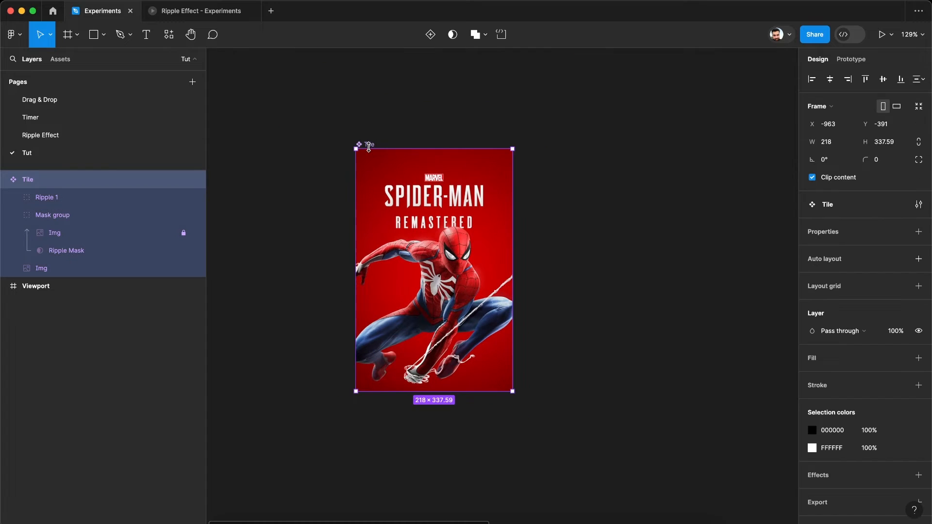
left_click(845, 183)
left_click(667, 188)
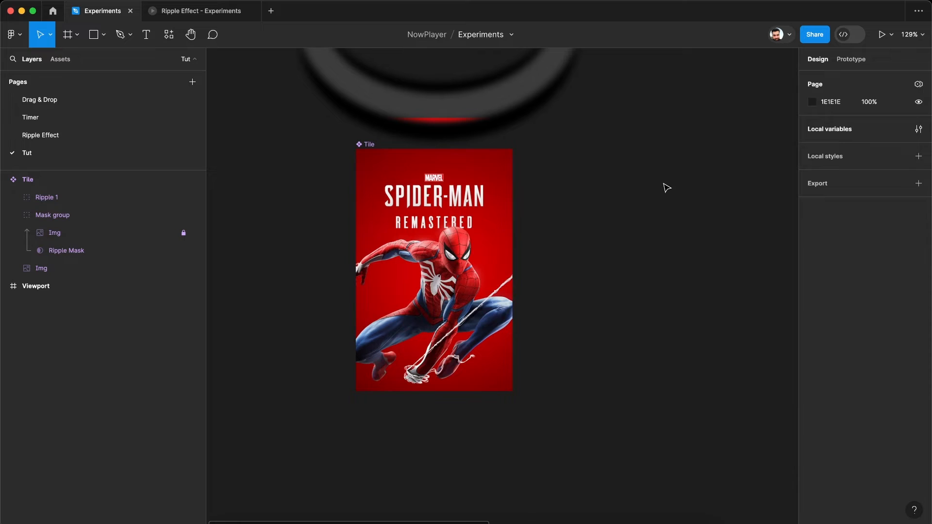
Add a second variant to the Tile component.
scroll(475, 186, "down", 3)
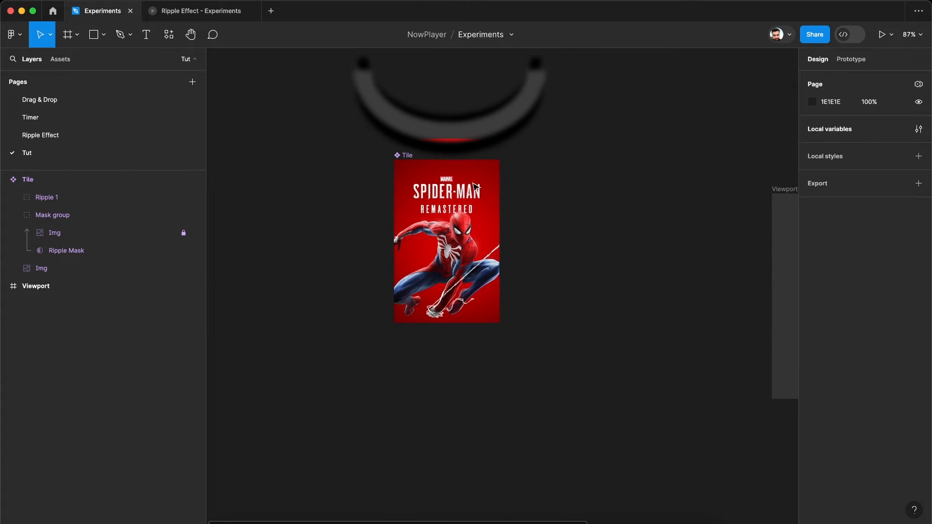
scroll(475, 186, "right", 2)
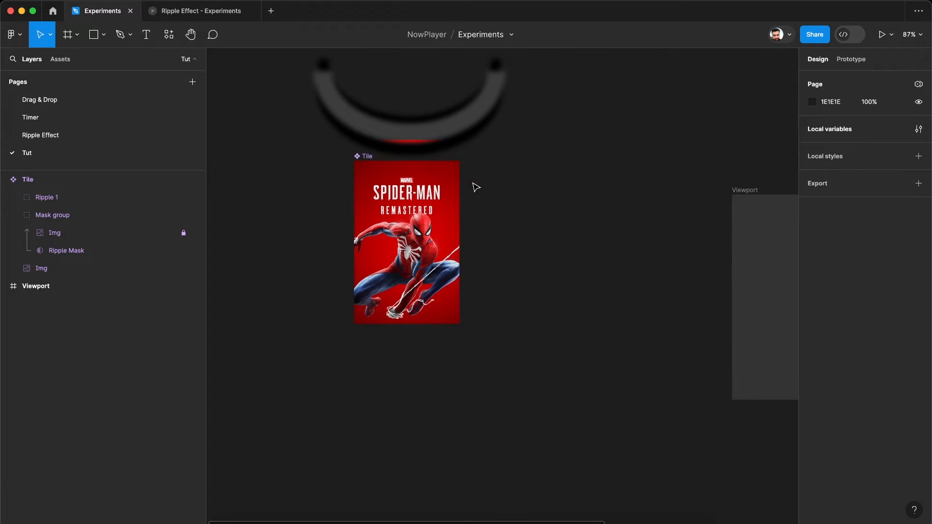
left_click(47, 199)
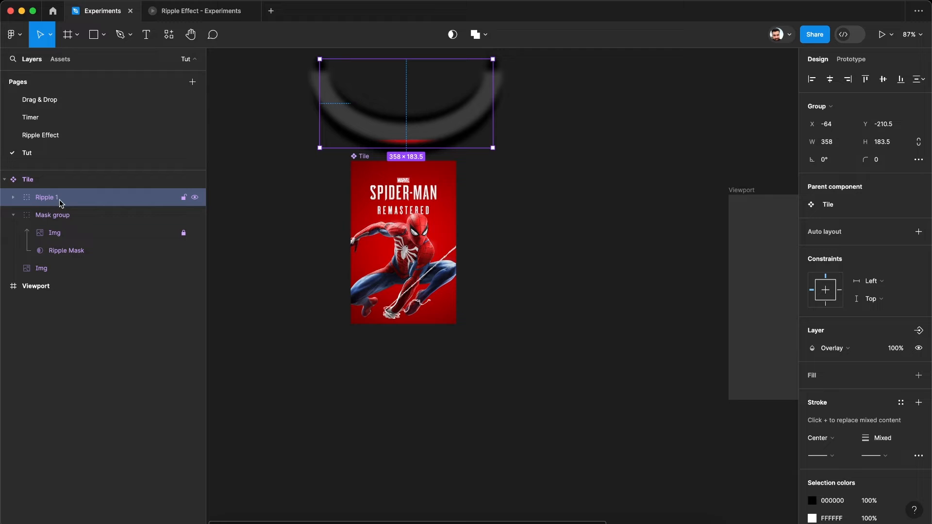
left_click(360, 156)
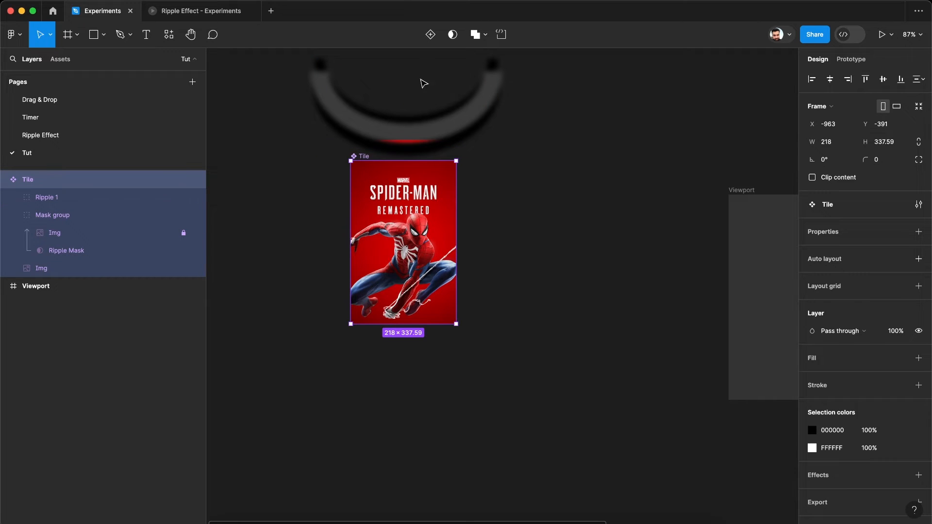
left_click(434, 37)
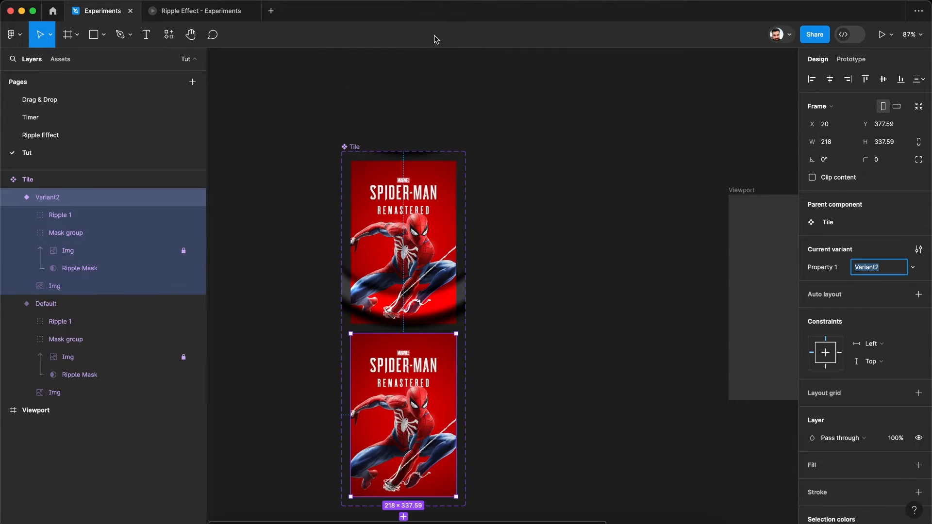
Turn off content clipping for the whole Tile component set.
left_click(412, 117)
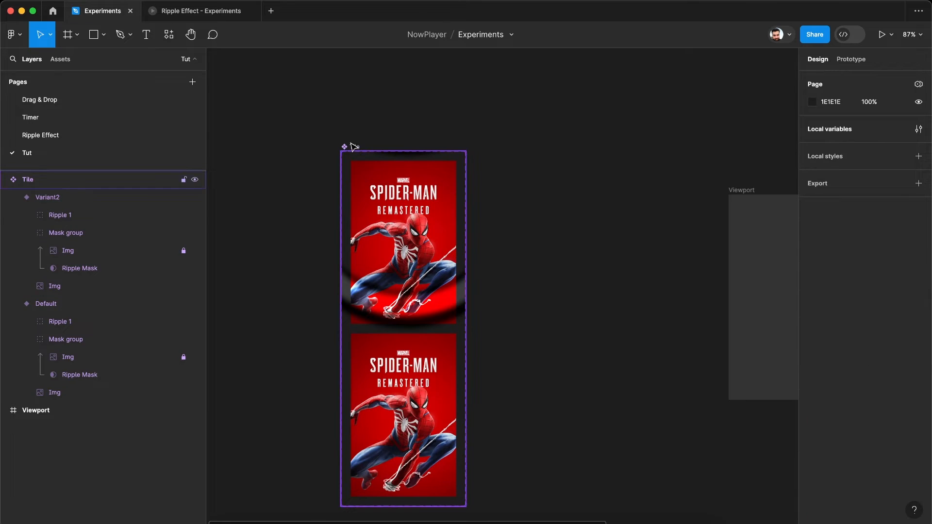
left_click(350, 146)
left_click(846, 162)
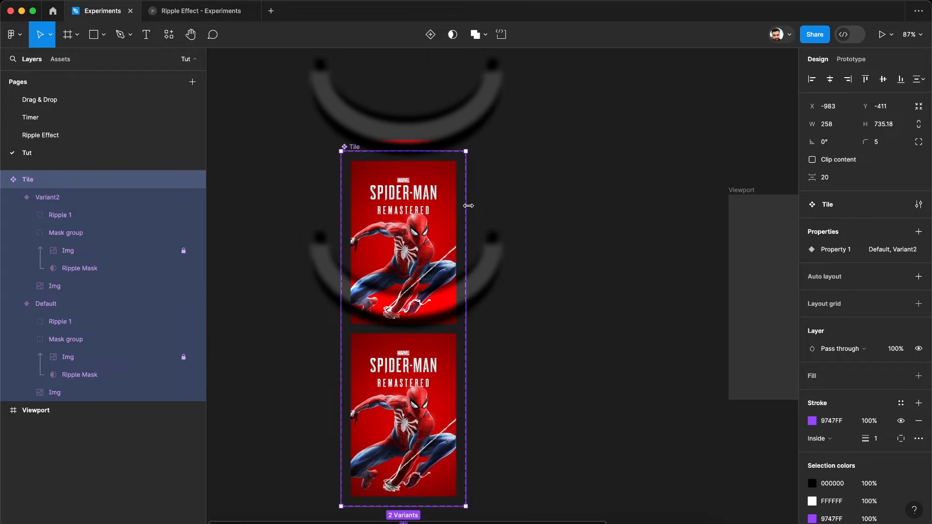
Widen the Tile component set to 582 and place Variant2 to the right of the Default variant.
left_click_drag(468, 206, 621, 262)
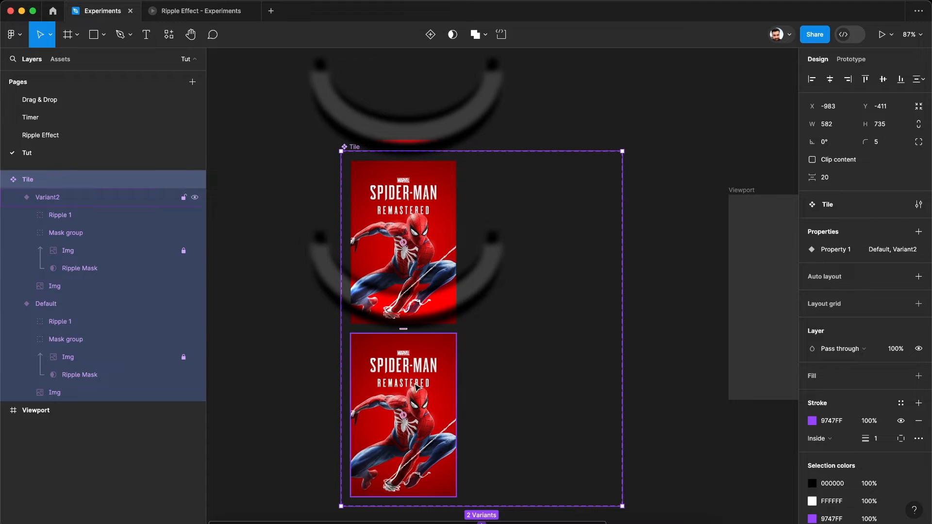
left_click(416, 387)
left_click_drag(416, 387, 566, 244)
left_click(658, 261)
scroll(659, 262, "down", 2)
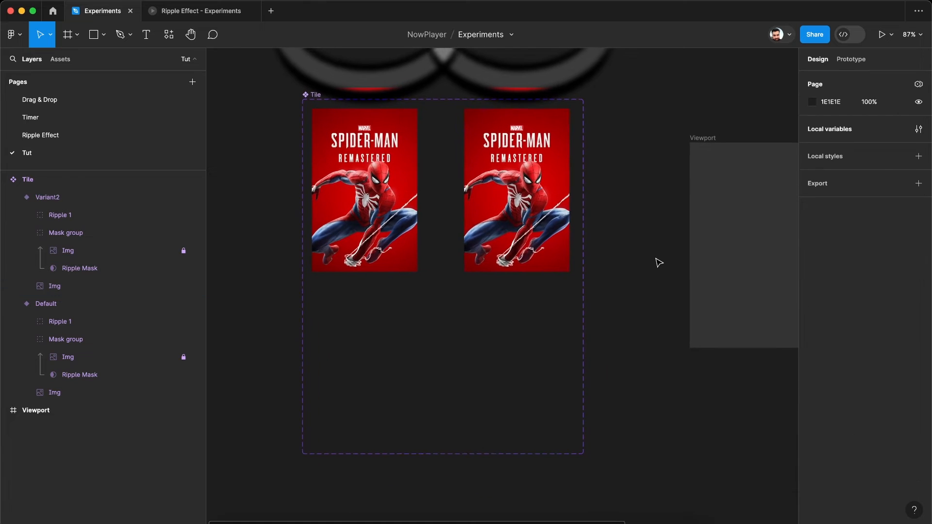
scroll(657, 262, "up", 2)
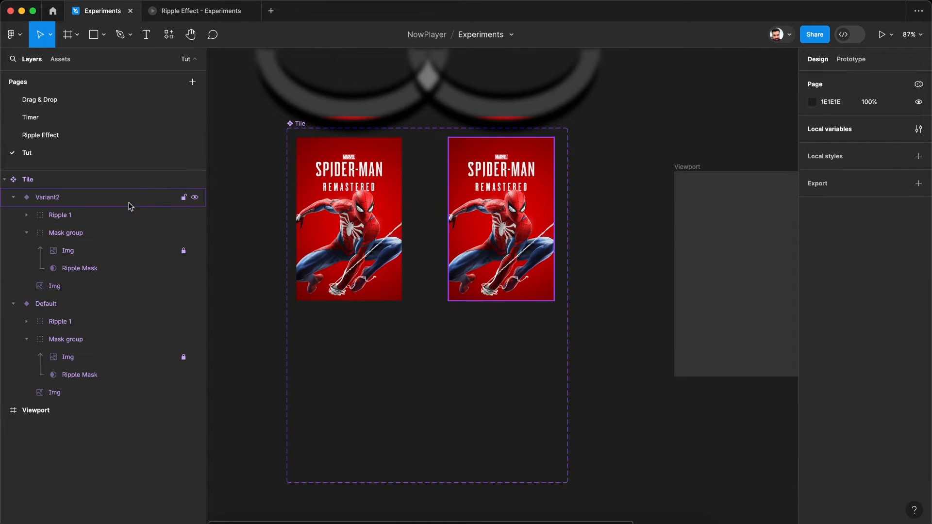
Move Variant2's Ripple 1 group and Ripple Mask together down until both sit below its poster.
left_click(81, 214)
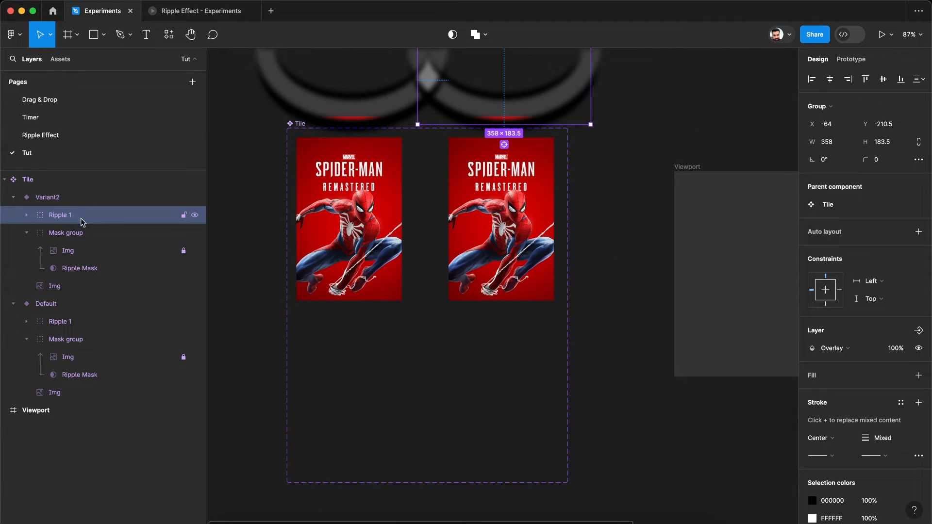
left_click(78, 268, "shift")
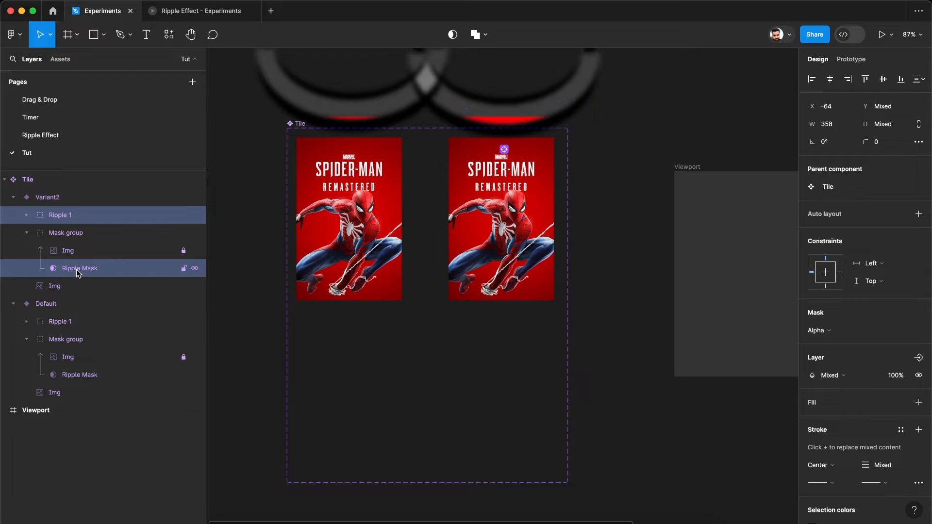
key("shift+Down")
key("shift+Down")
key("shift+Down")
key("shift+Down")
key("shift+Down")
key("shift+Down")
key("shift+Down")
key("shift+Down")
key("shift+Down")
key("shift+Down")
key("shift+Down")
key("shift+Down")
key("shift+Down")
key("shift+Down")
key("shift+Down")
key("shift+Down")
key("shift+Down")
key("shift+Down")
key("shift+Down")
key("shift+Down")
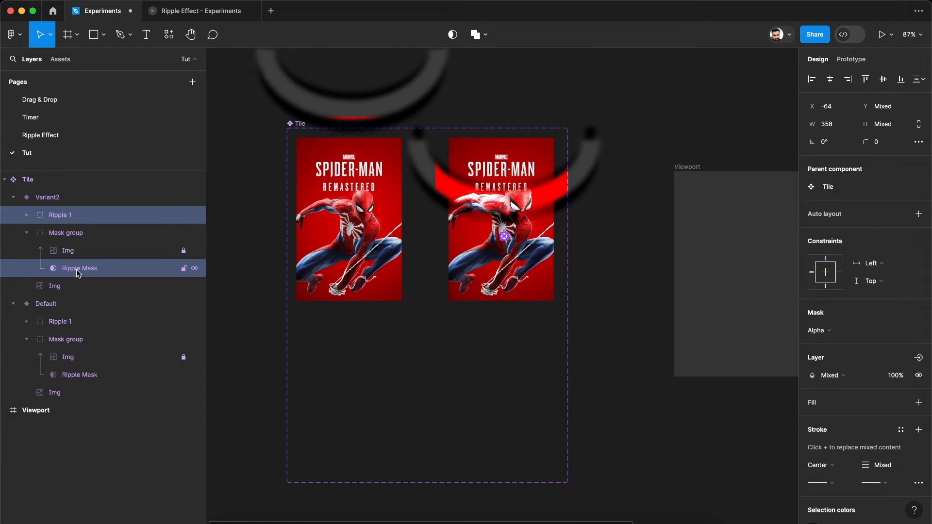
key("shift+Down")
key("shift+Down")
key("shift+Down")
key("shift+Down")
key("shift+Down")
key("shift+Down")
key("shift+Down")
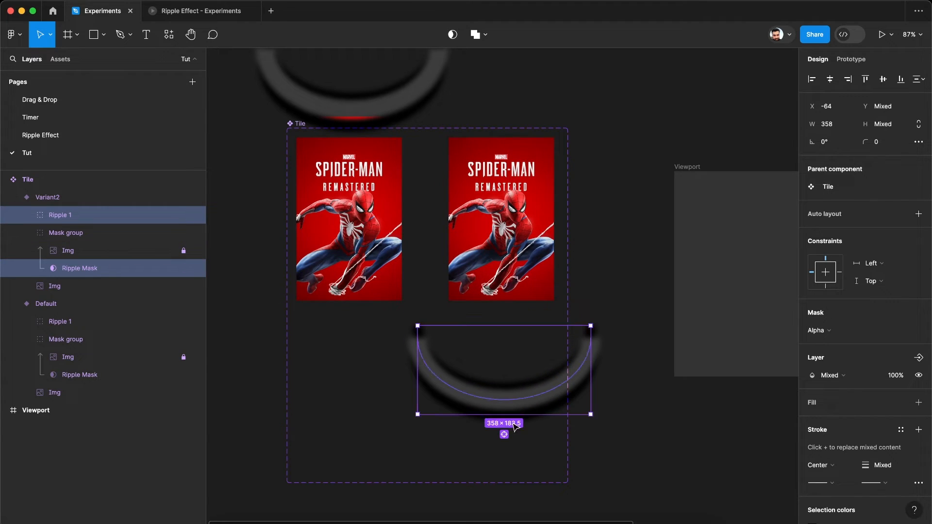
Try scaling Variant2's Ripple 1 group and Ripple Mask together by 3x and by a further 2x.
scroll(528, 435, "down", 1)
scroll(529, 434, "right", 2)
scroll(528, 434, "down", 1)
scroll(528, 434, "right", 1)
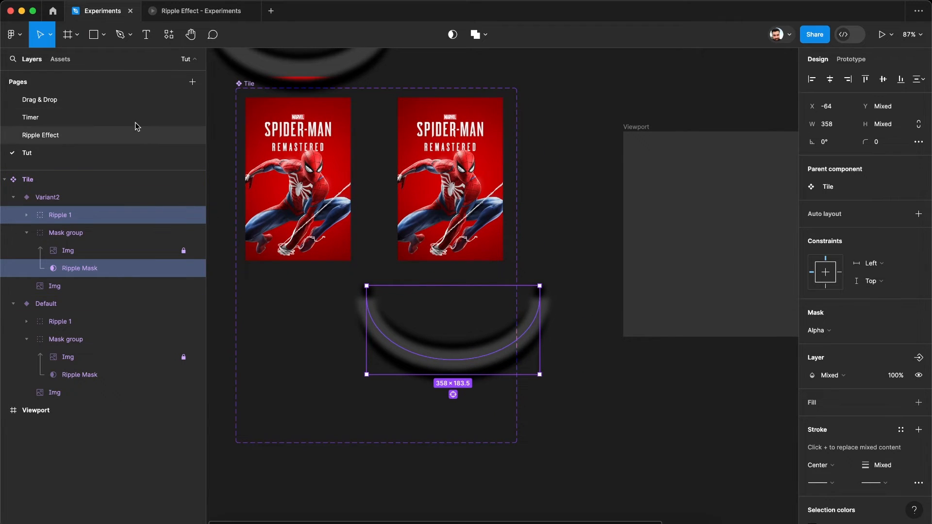
left_click(49, 39)
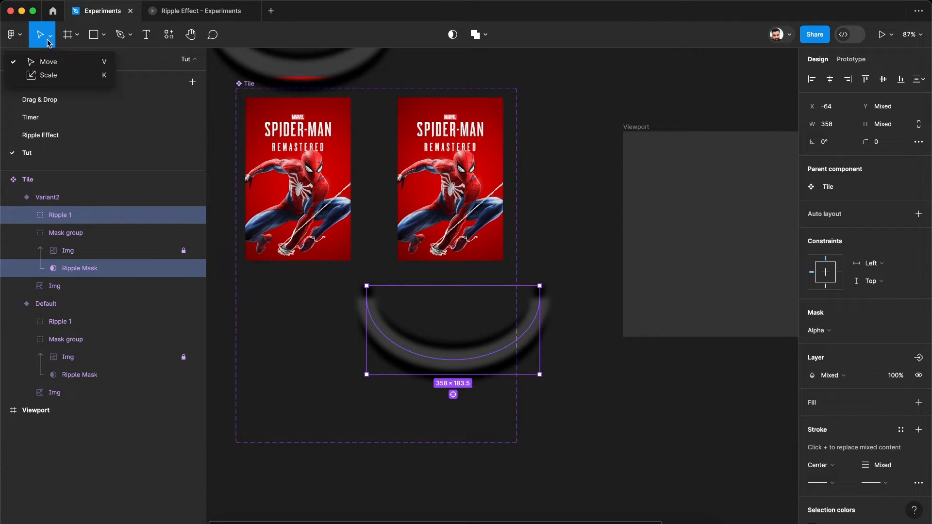
left_click(49, 74)
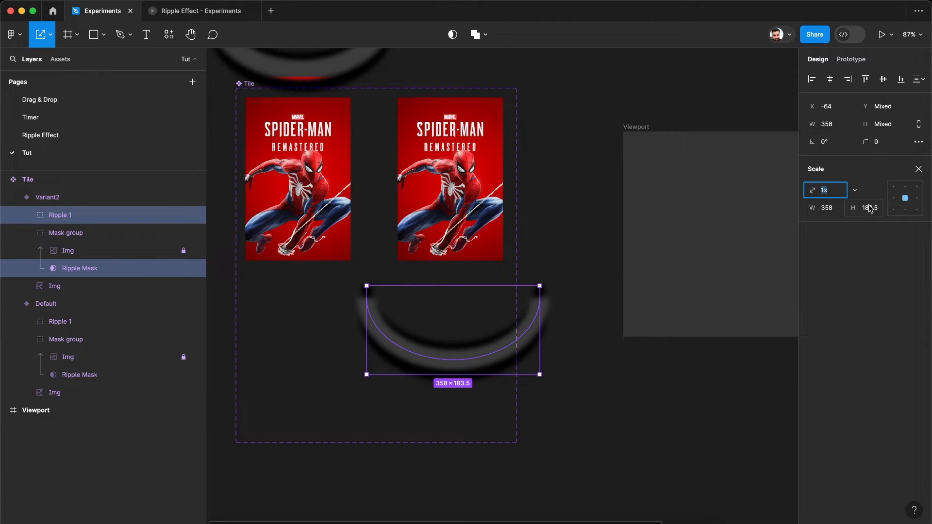
type("3")
key("Return")
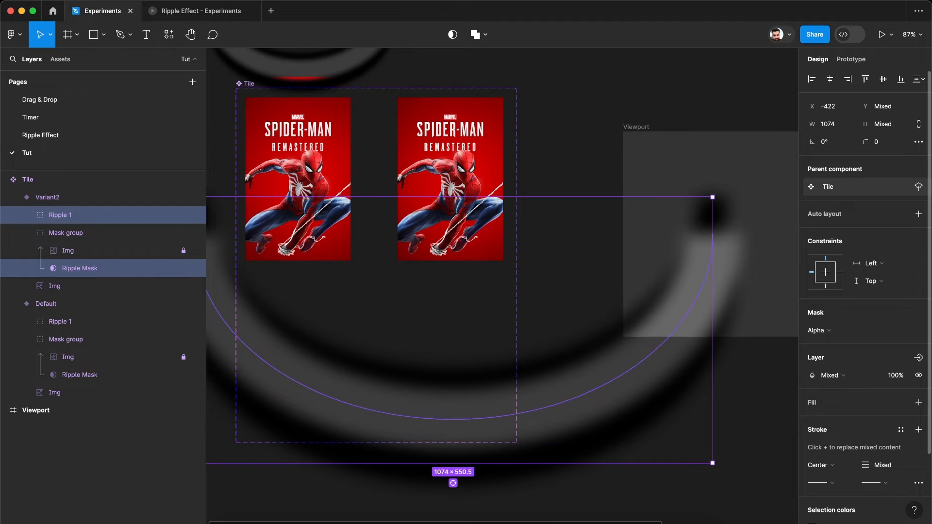
type("k")
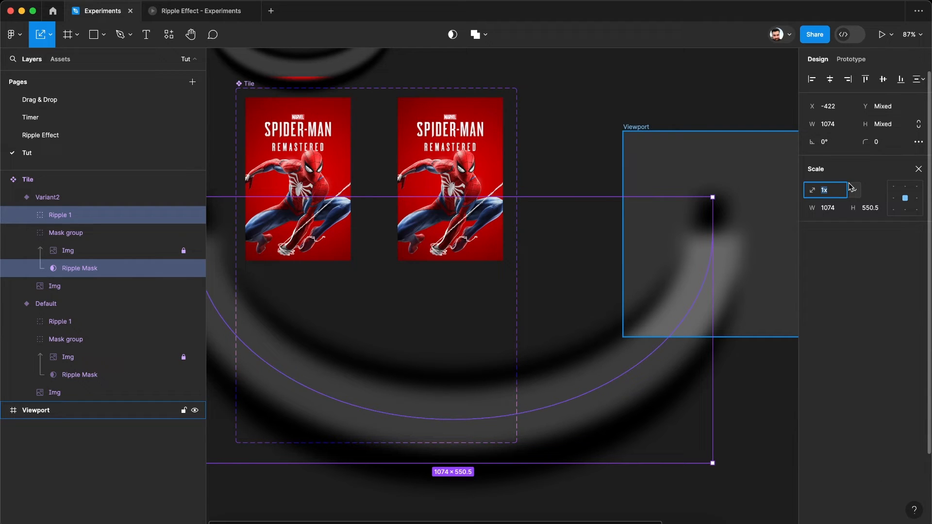
type("2")
key("Return")
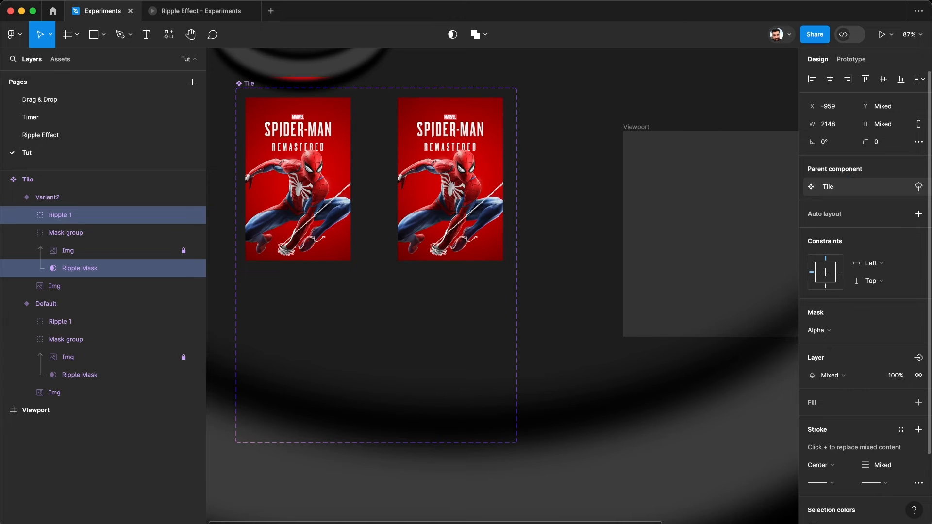
key("ctrl+z")
key("ctrl+z")
Scale Variant2's Ripple 1 group and Ripple Mask together by 2x from their centre.
key("k")
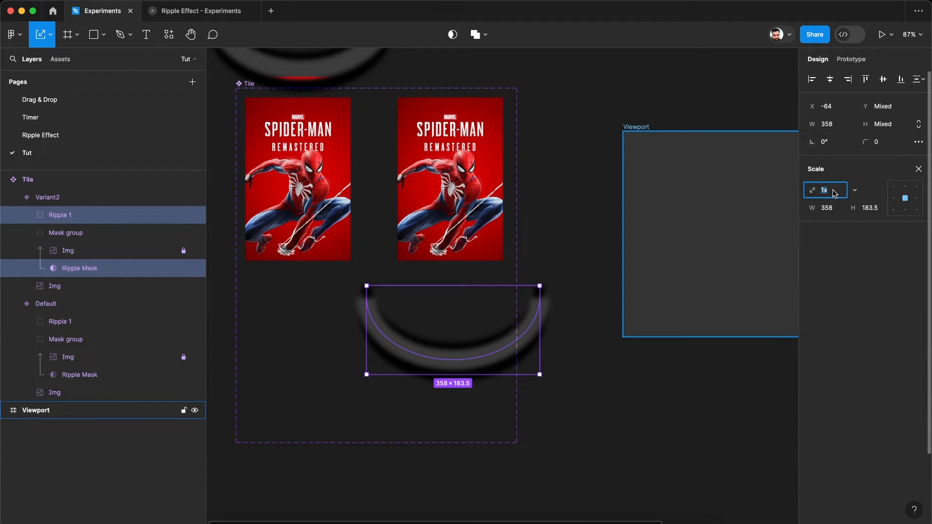
type("2")
key("Return")
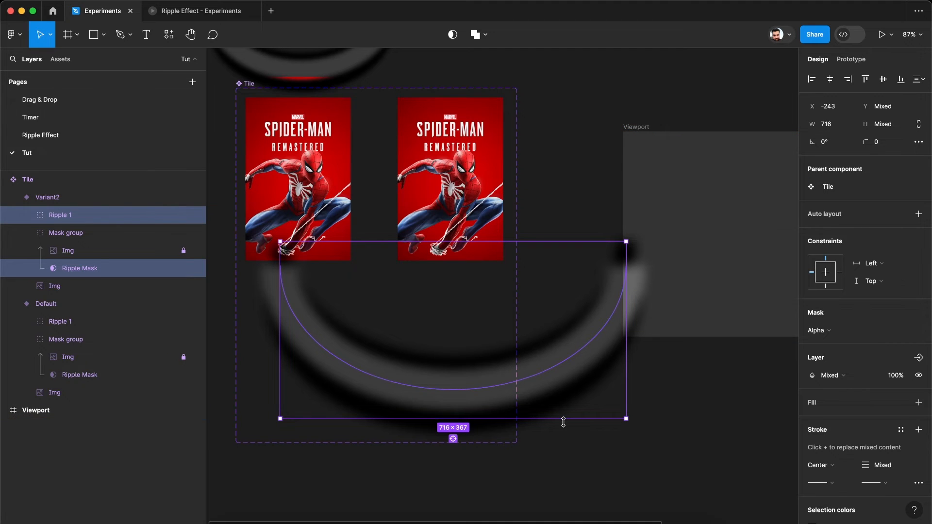
left_click(595, 459)
scroll(595, 459, "down", 3)
scroll(595, 458, "up", 1)
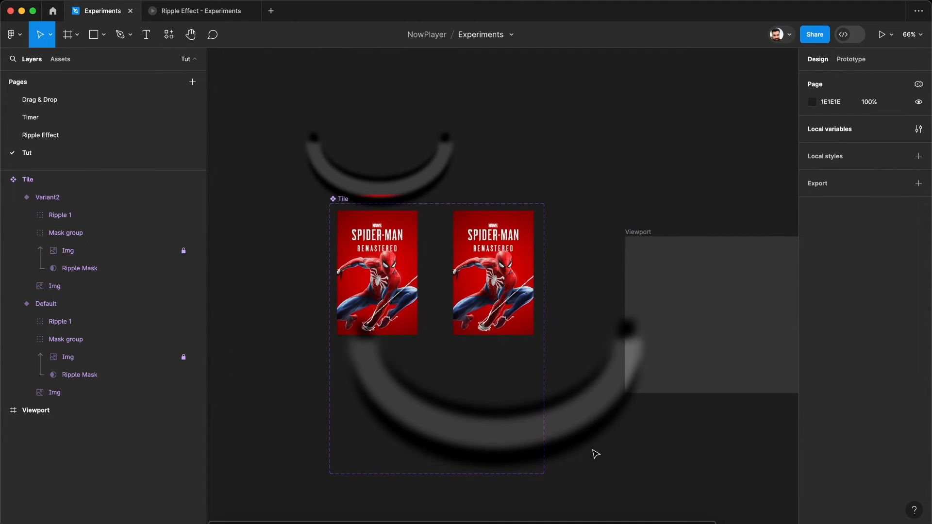
scroll(482, 145, "up", 3)
scroll(755, 93, "down", 1)
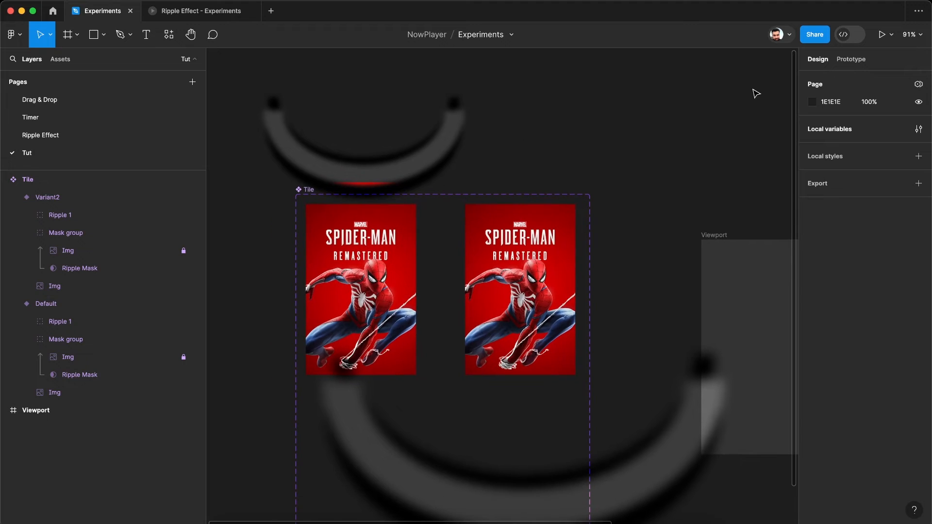
Add a prototype interaction from the Default variant that changes to Variant2 on Mouse enter.
left_click(852, 59)
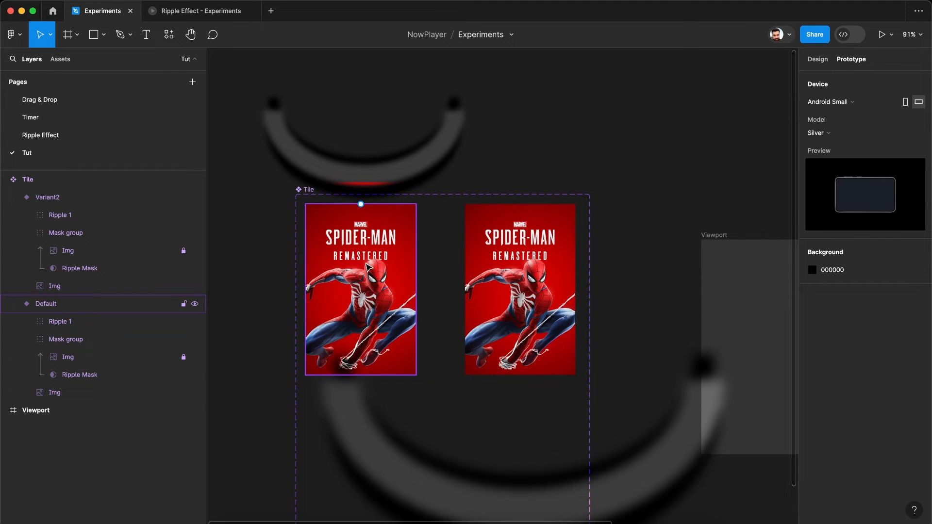
left_click(367, 266)
left_click_drag(416, 290, 482, 299)
left_click(424, 320)
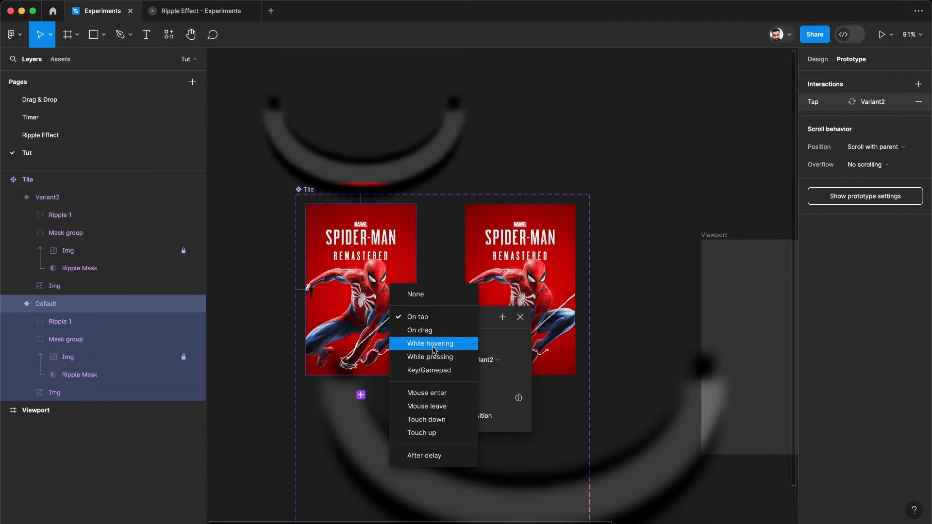
left_click(429, 395)
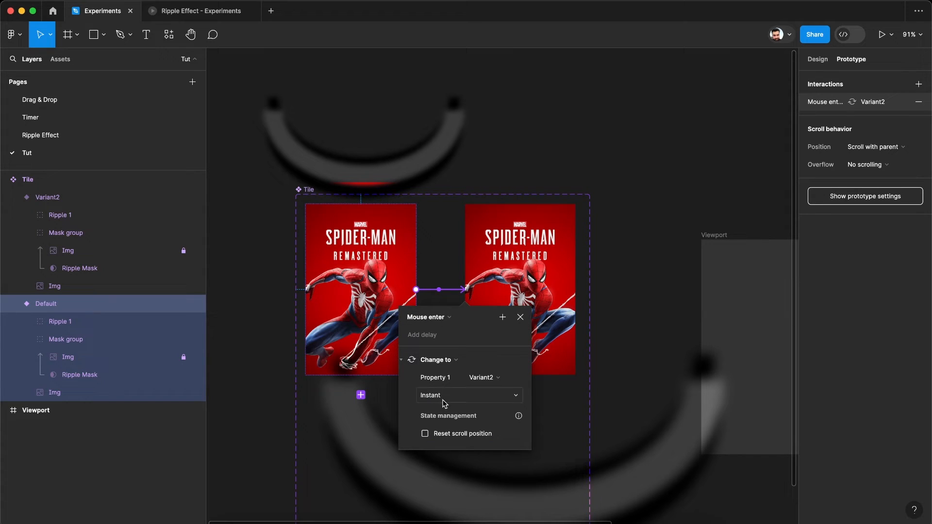
Set the Mouse enter interaction's animation to Smart animate with a Custom bezier easing.
left_click(451, 397)
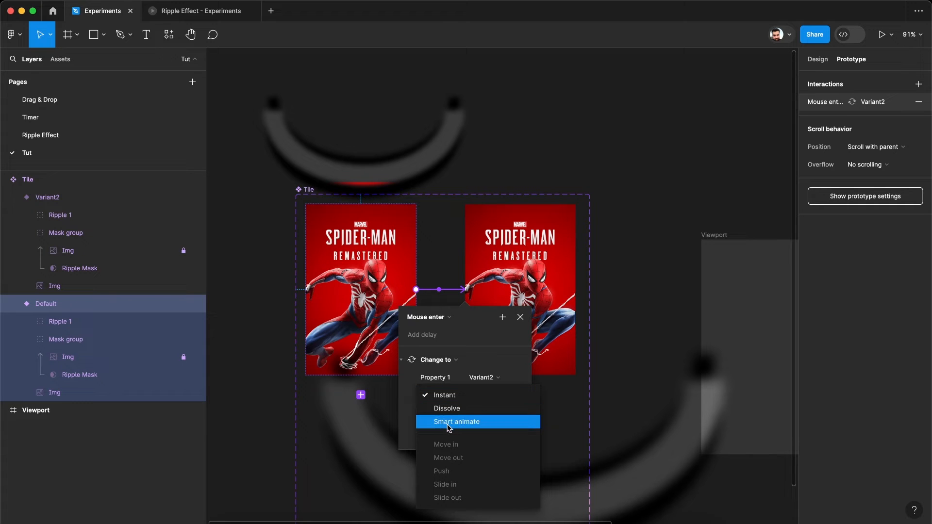
left_click(447, 421)
scroll(448, 427, "down", 5)
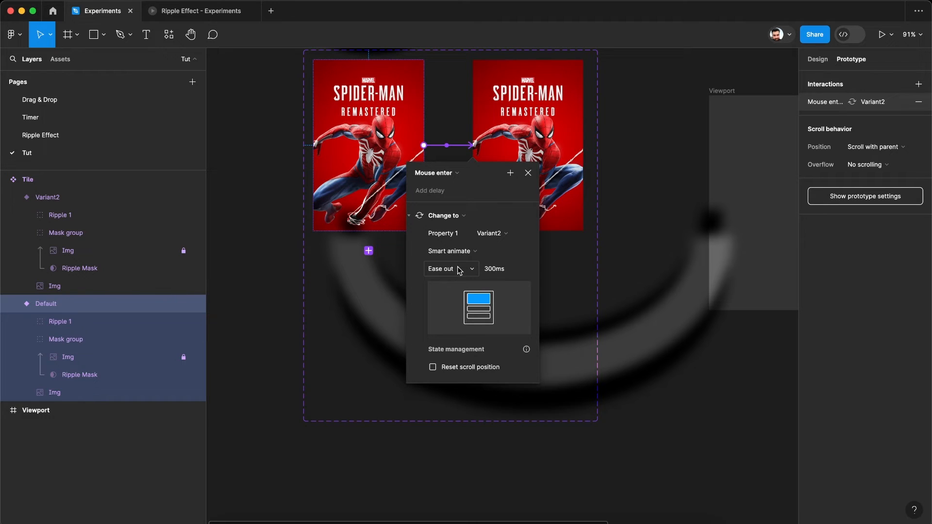
left_click(457, 269)
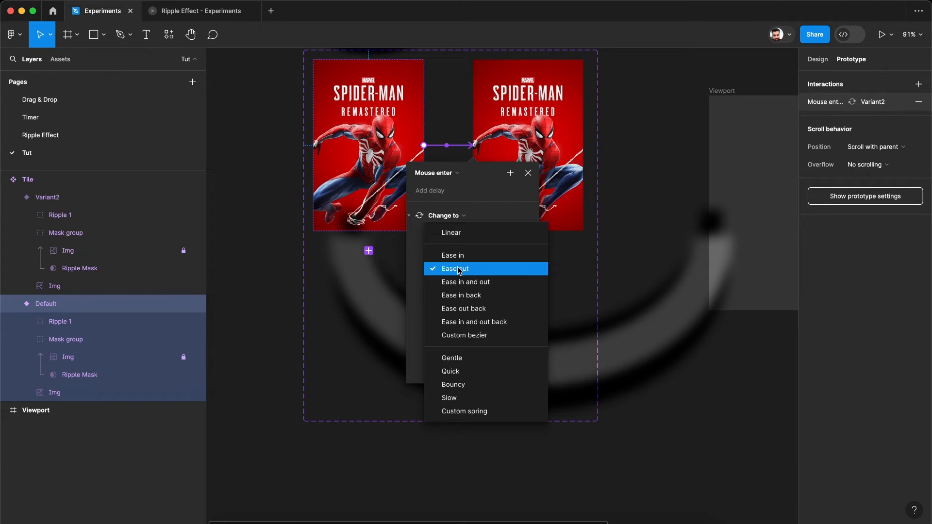
left_click(458, 336)
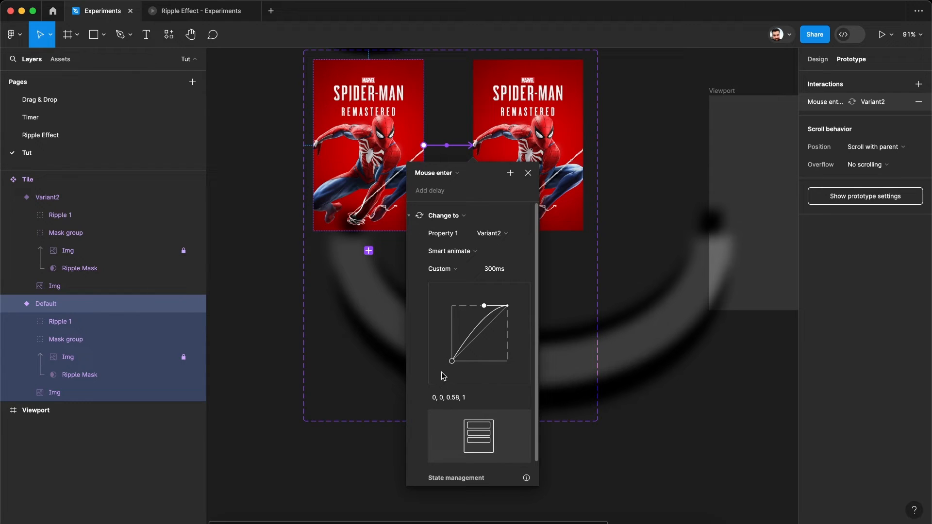
Place an instance of the Tile component's Default variant inside the Viewport frame.
left_click(823, 62)
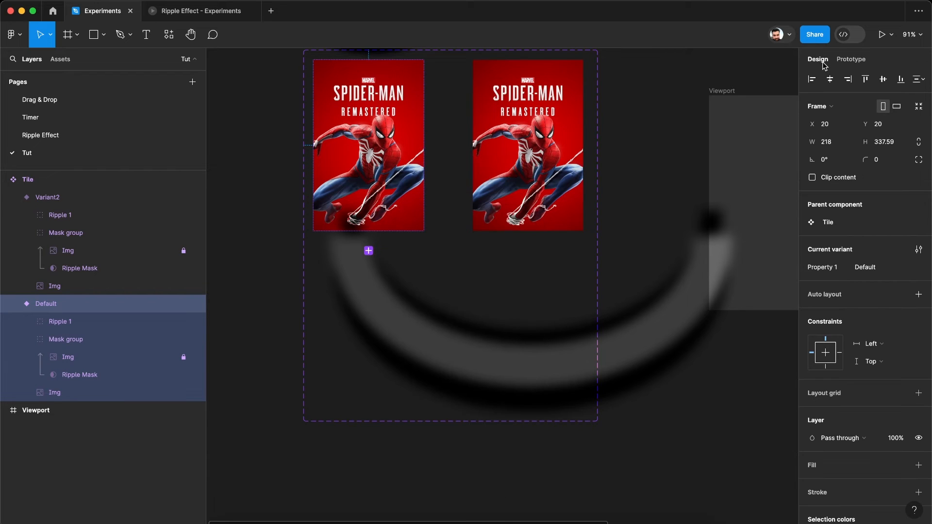
scroll(655, 136, "down", 5)
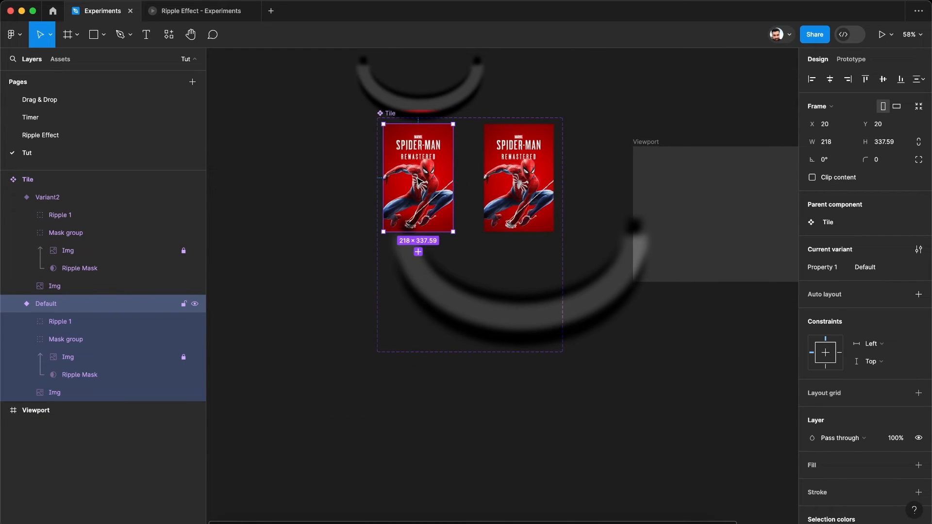
scroll(418, 181, "down", 2)
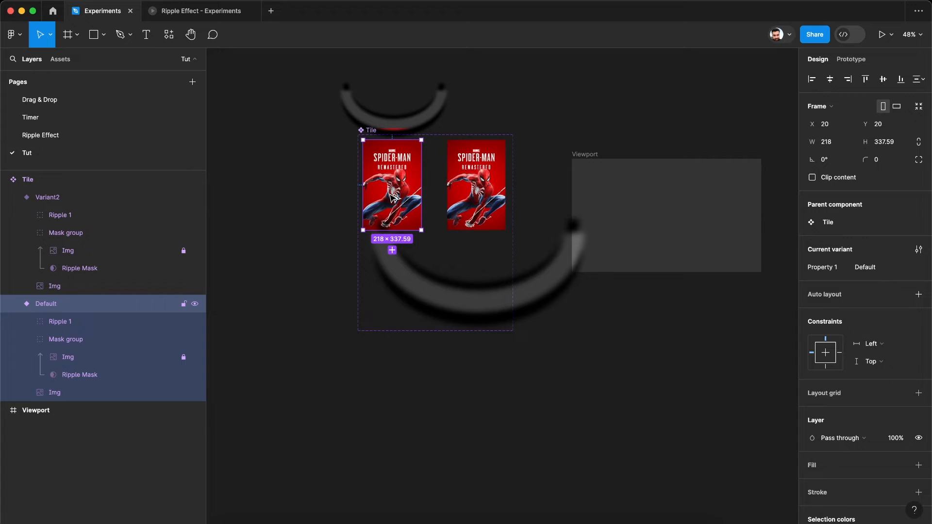
left_click_drag(402, 198, 672, 232)
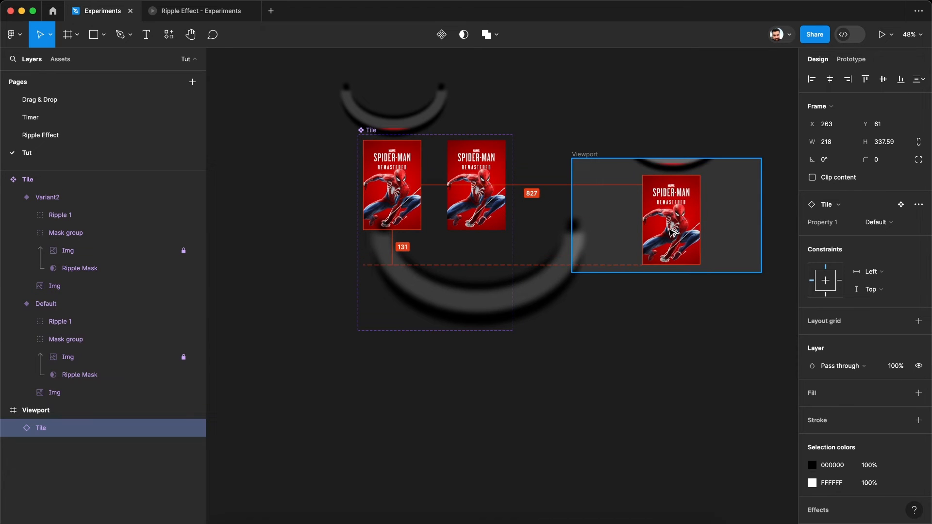
Turn on content clipping for both the Default variant and Variant2.
left_click(474, 192)
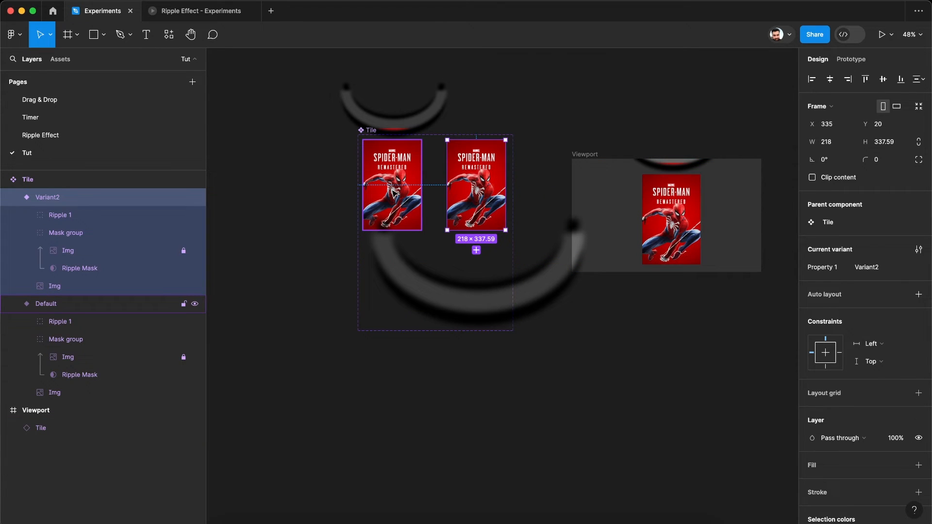
left_click(394, 192, "shift")
left_click(852, 178)
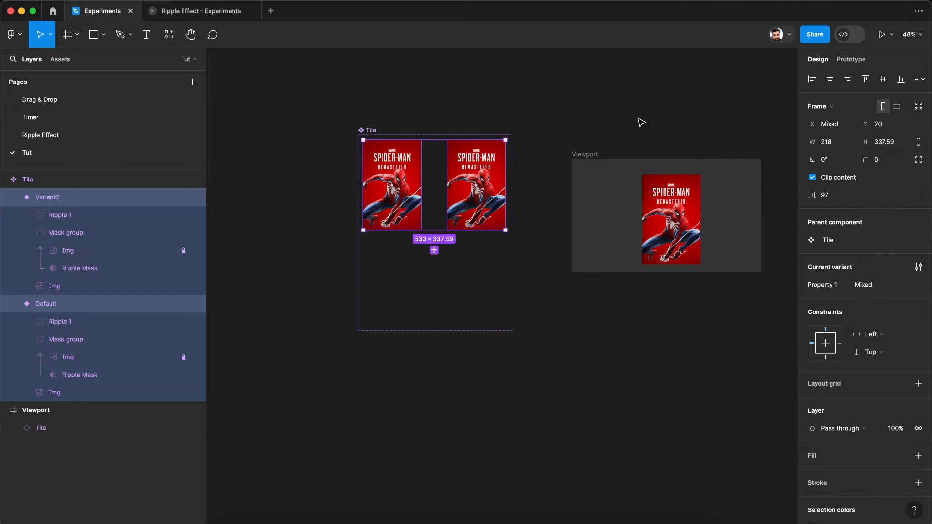
Centre the Tile instance in the Viewport frame with Center constraints and preview the prototype.
left_click(630, 167)
left_click(880, 35)
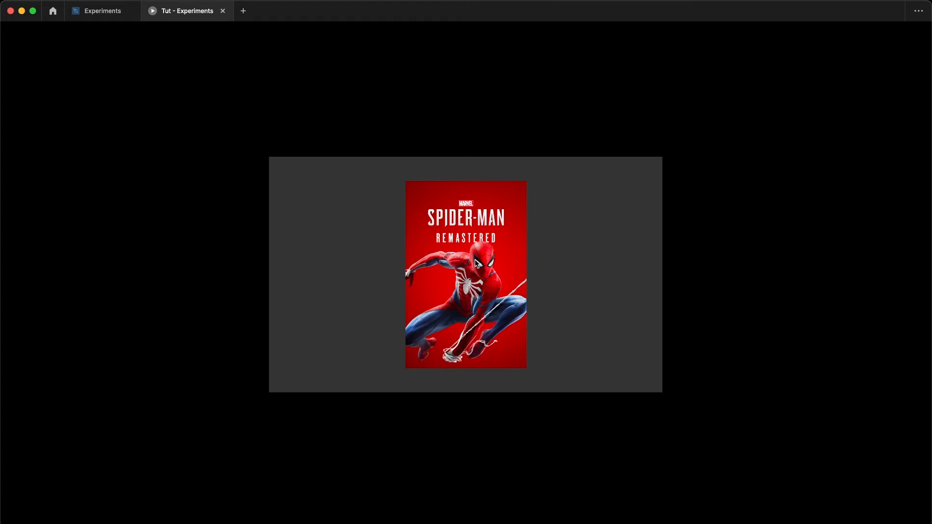
left_click(99, 10)
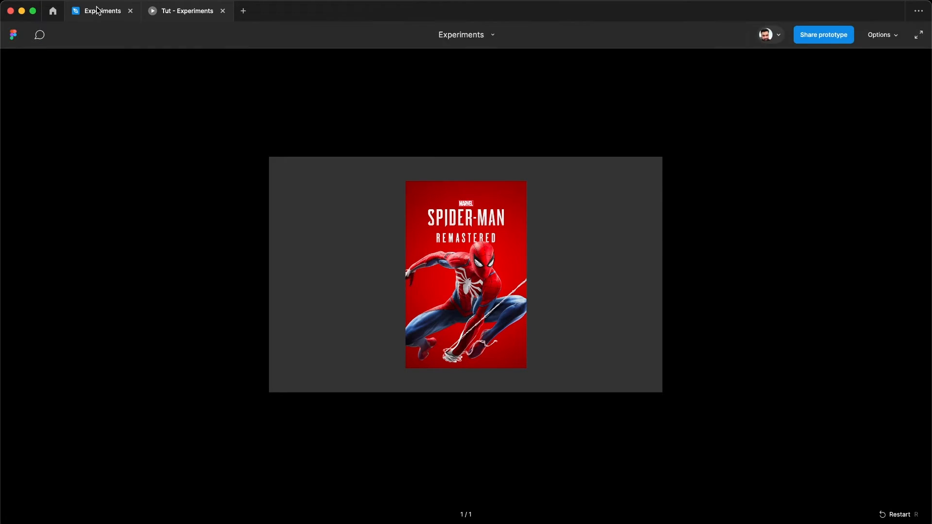
Set the duration of the Default variant's Mouse enter interaction to 2000 ms.
scroll(439, 174, "up", 5)
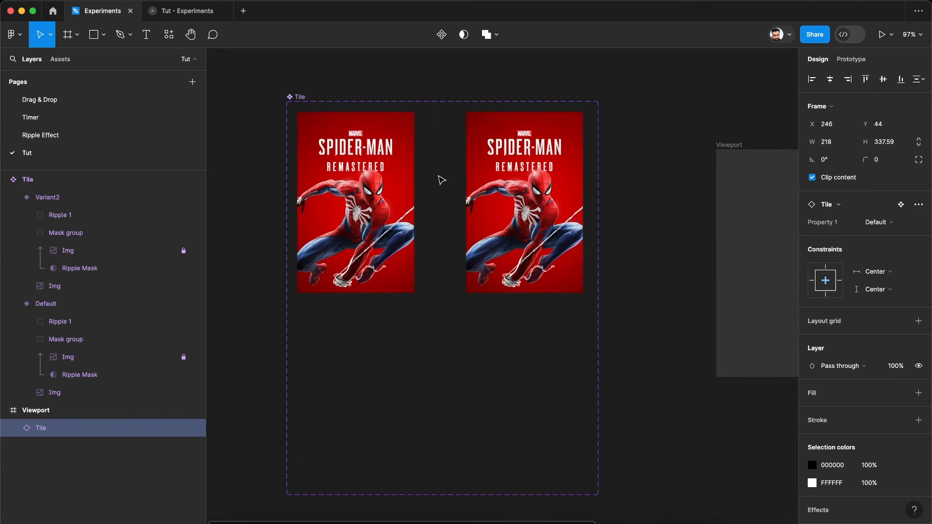
scroll(443, 175, "left", 1)
scroll(443, 175, "up", 1)
left_click(413, 201)
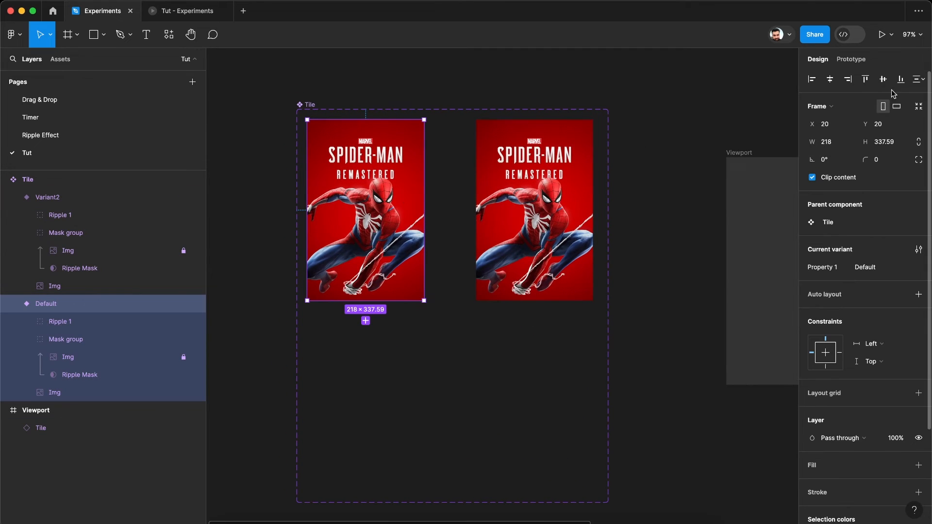
left_click(852, 60)
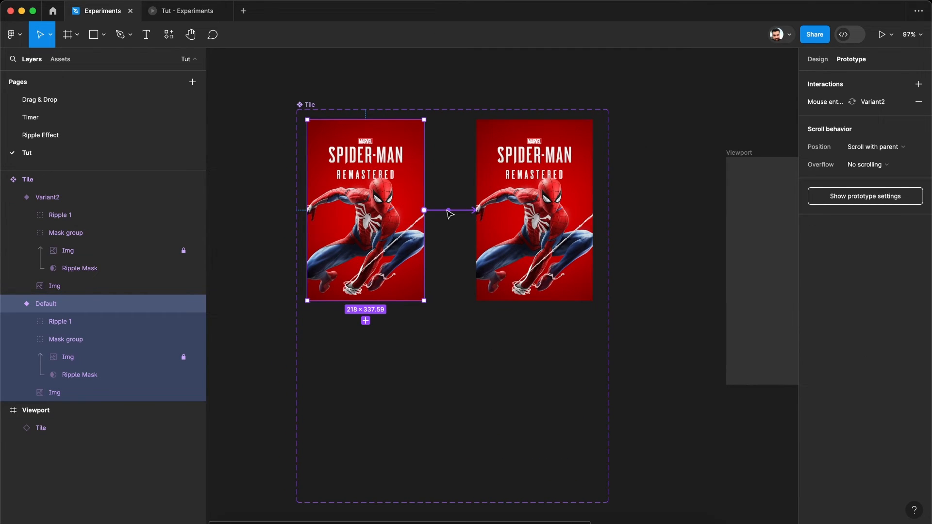
left_click(448, 211)
scroll(528, 337, "down", 3)
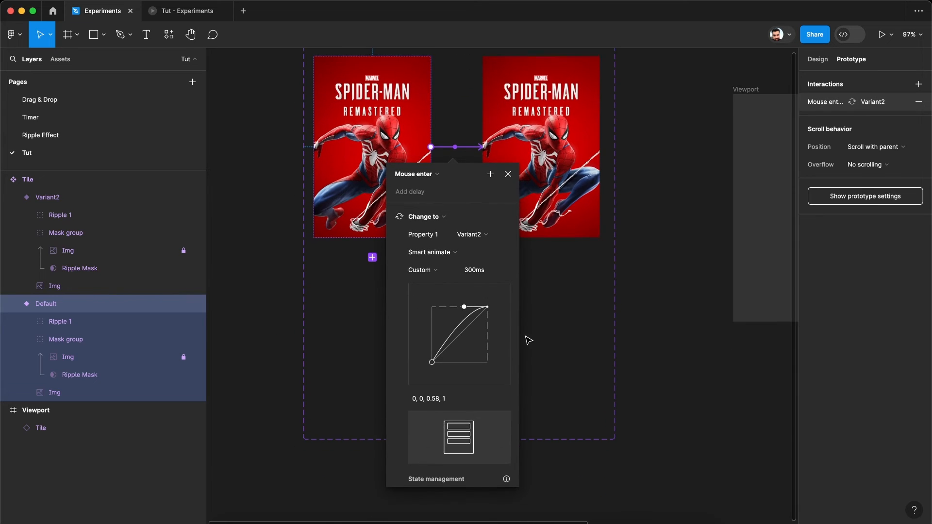
left_click(479, 272)
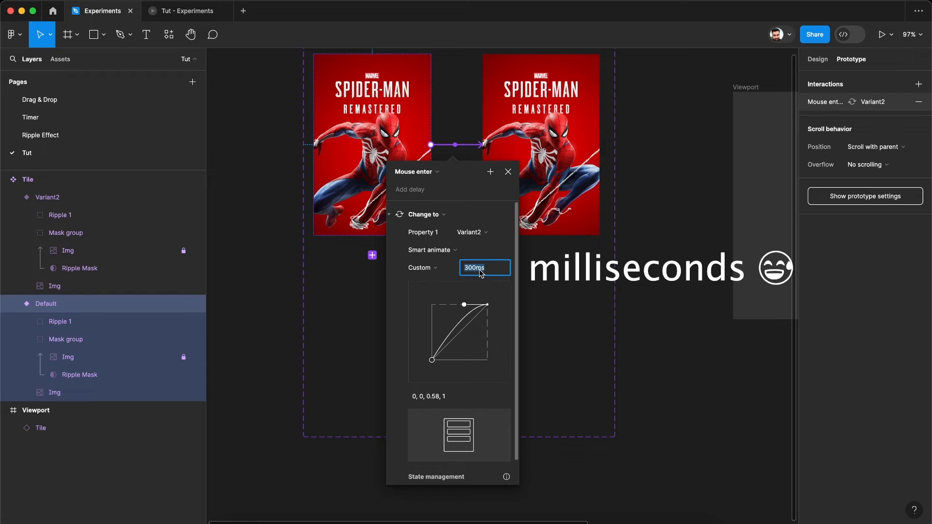
type("2000")
key("Return")
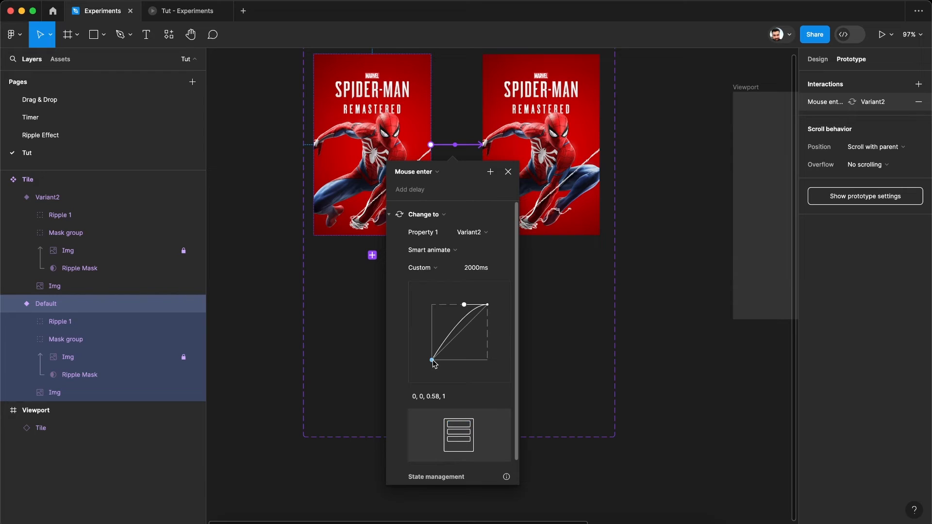
Shape the interaction's custom bezier curve to 0.46, 0.01, 0.22, 1 and check the prototype preview.
left_click_drag(432, 362, 457, 362)
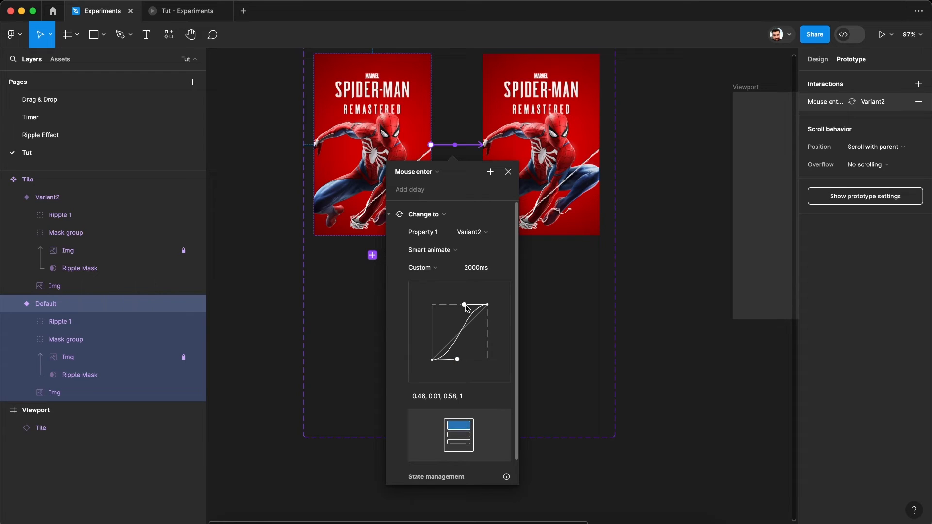
left_click_drag(464, 306, 444, 305)
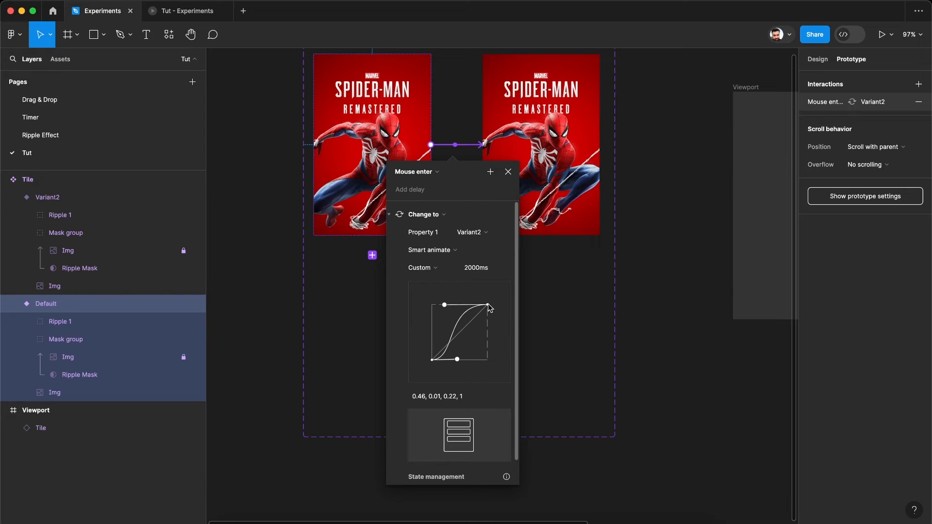
key("ctrl+Tab")
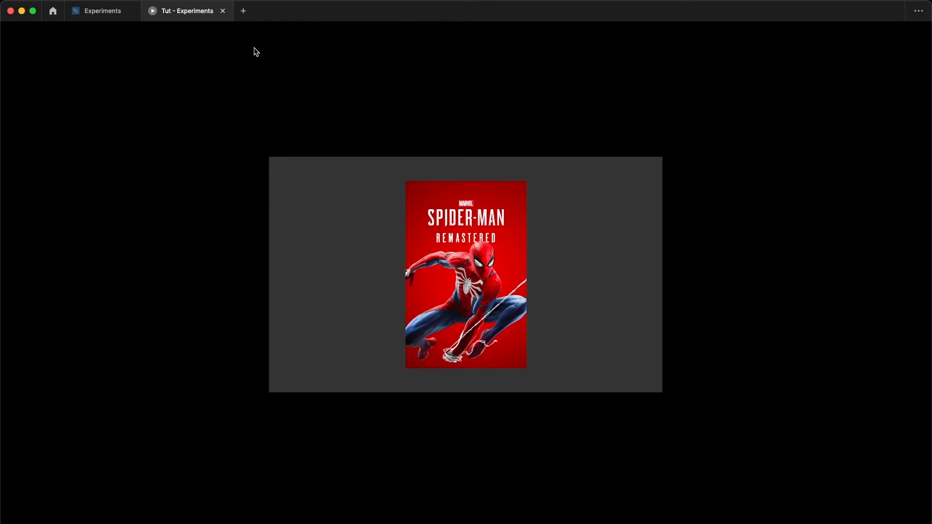
left_click(99, 17)
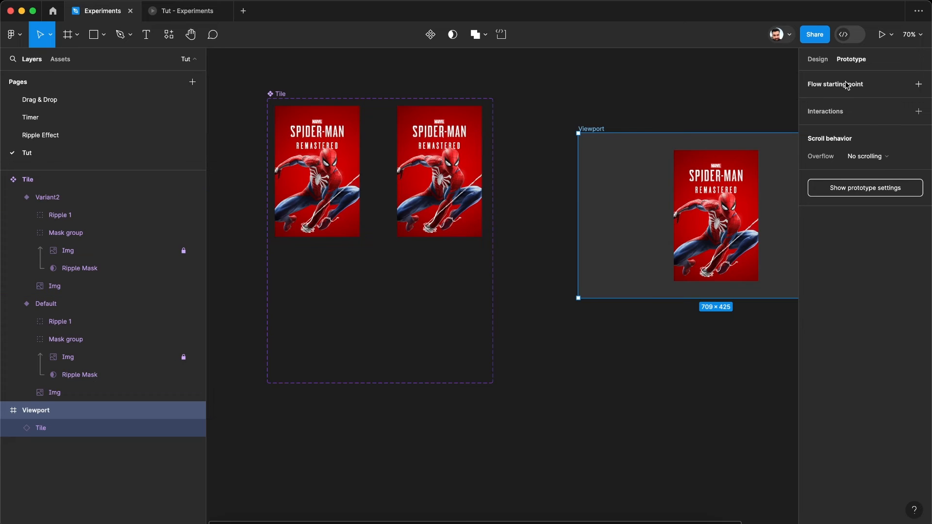
Add a Mouse leave interaction to Variant2 that changes it to Default with the Instant animation.
left_click(423, 191)
scroll(423, 191, "up", 3)
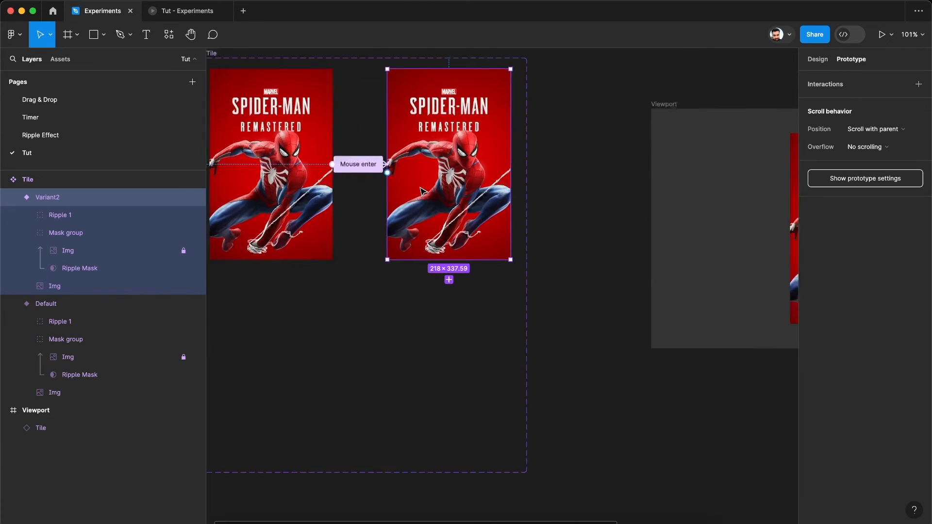
scroll(423, 191, "up", 2)
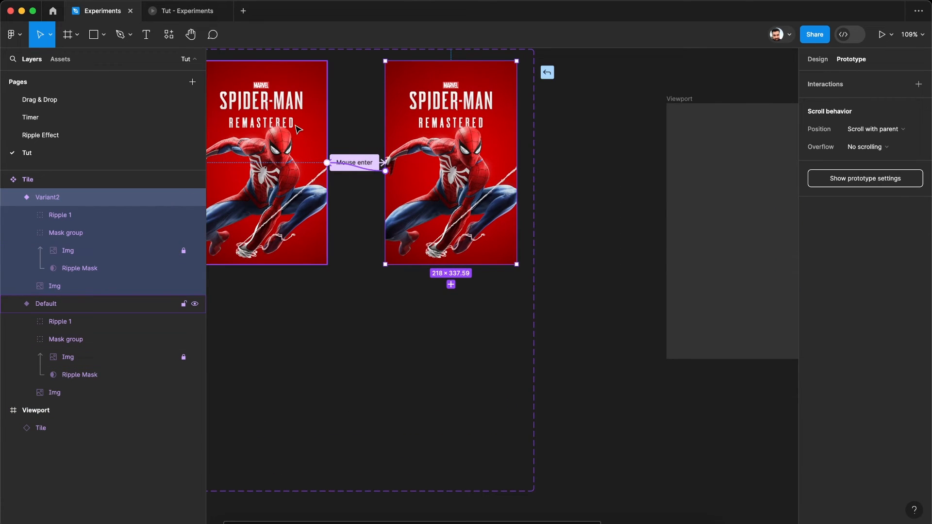
left_click_drag(298, 129, 298, 129)
left_click(290, 192)
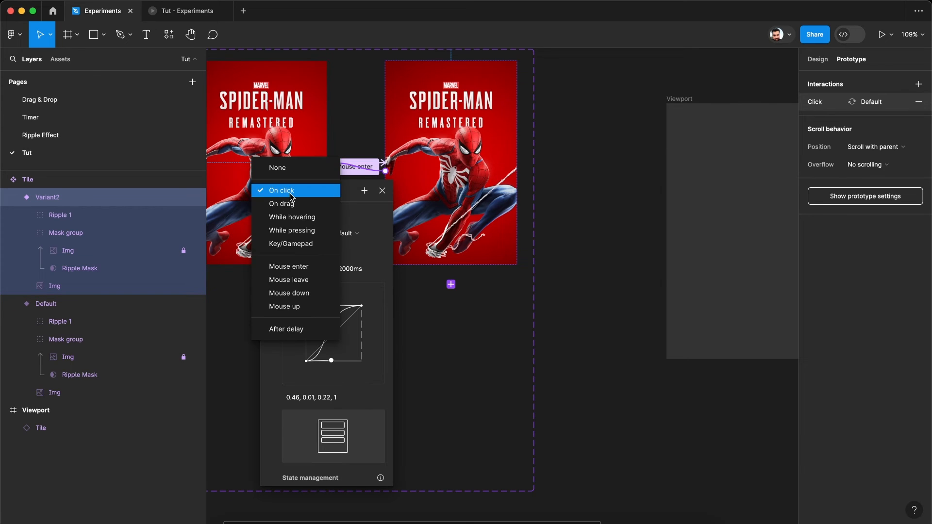
left_click(296, 280)
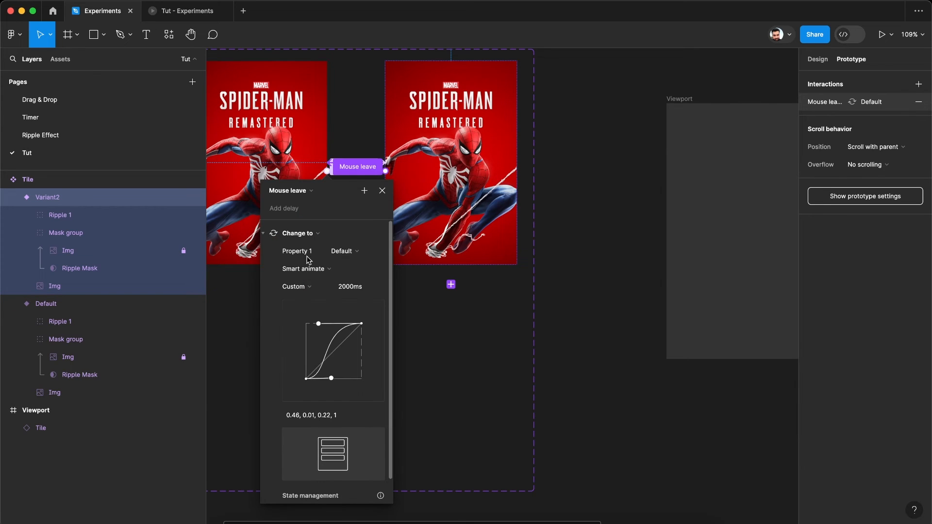
left_click(306, 270)
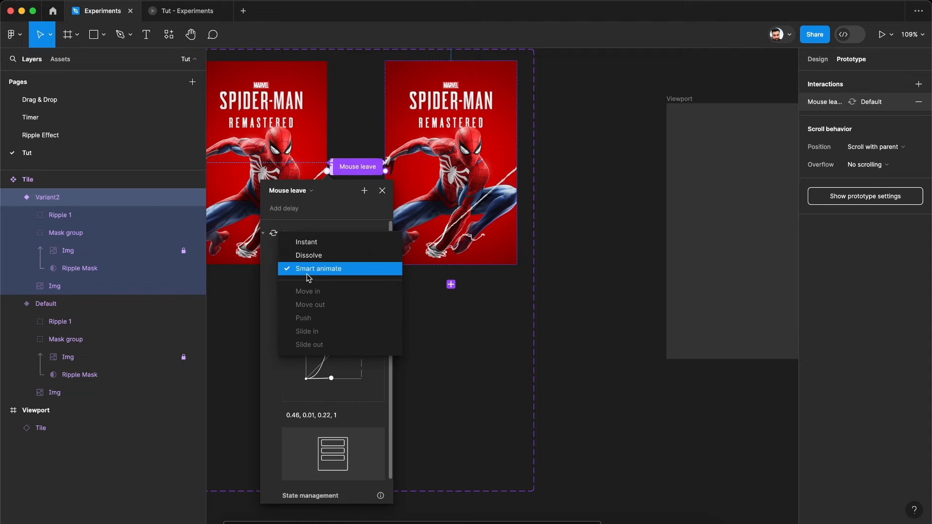
left_click(311, 243)
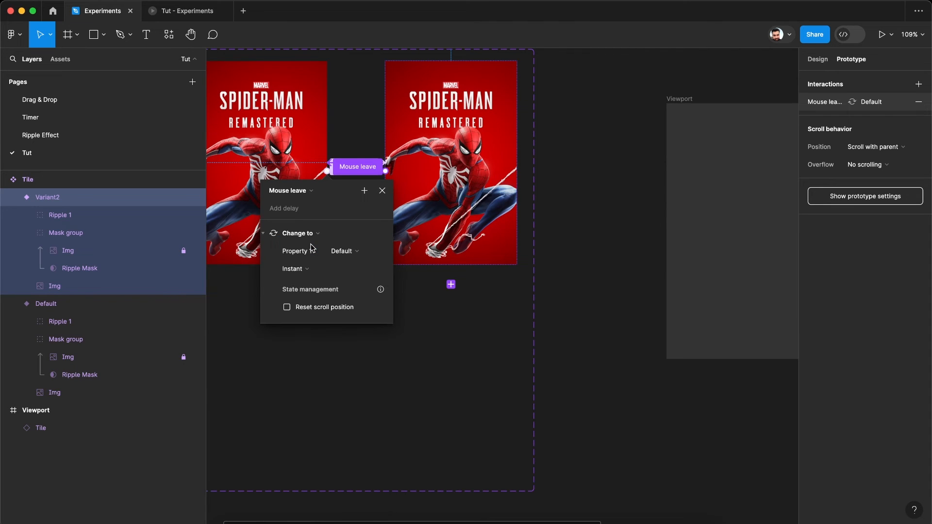
Test the tile's mouse enter and mouse leave behaviour in the prototype preview and return to the design file.
scroll(402, 335, "left", 3)
scroll(403, 335, "up", 1)
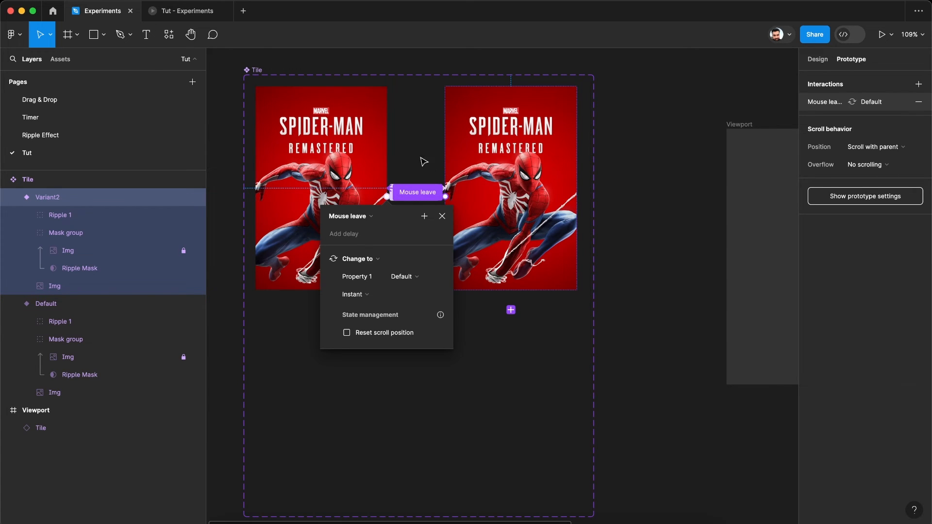
left_click(162, 4)
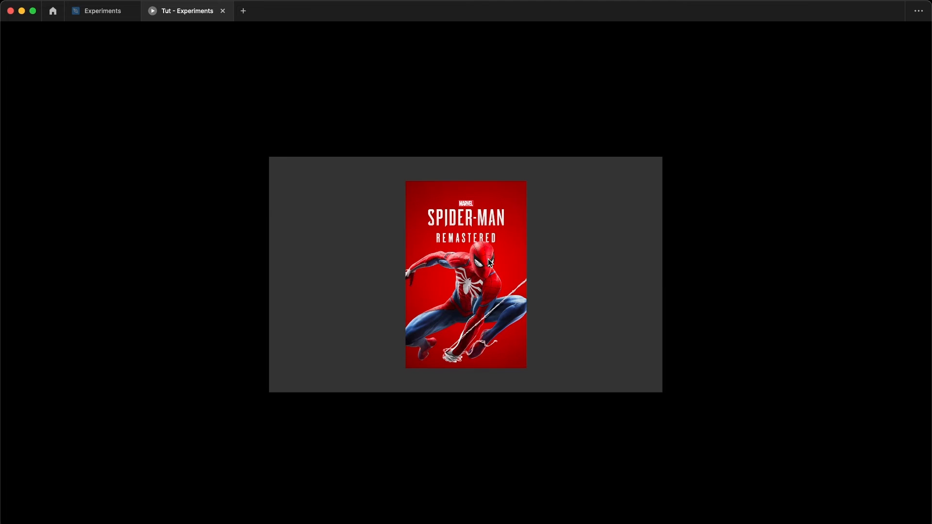
left_click(98, 17)
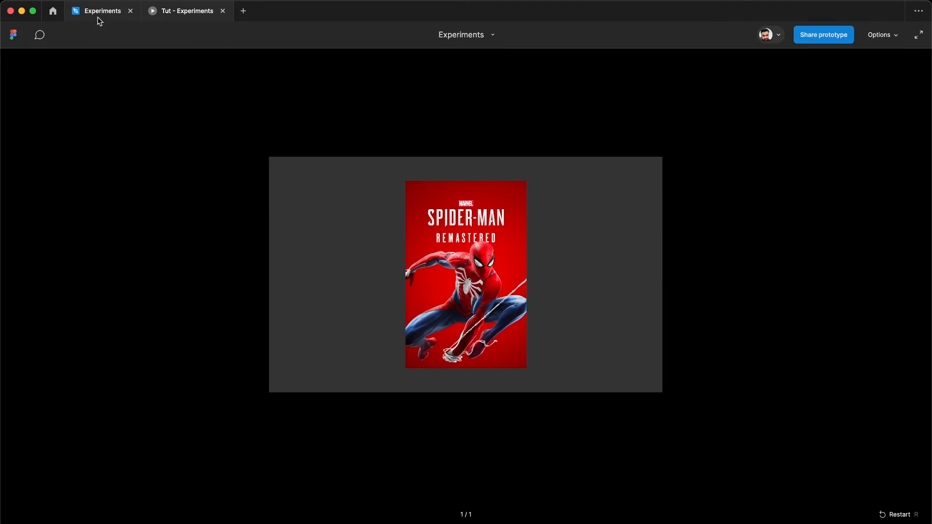
Turn off content clipping for both the Default variant and Variant2.
left_click(821, 62)
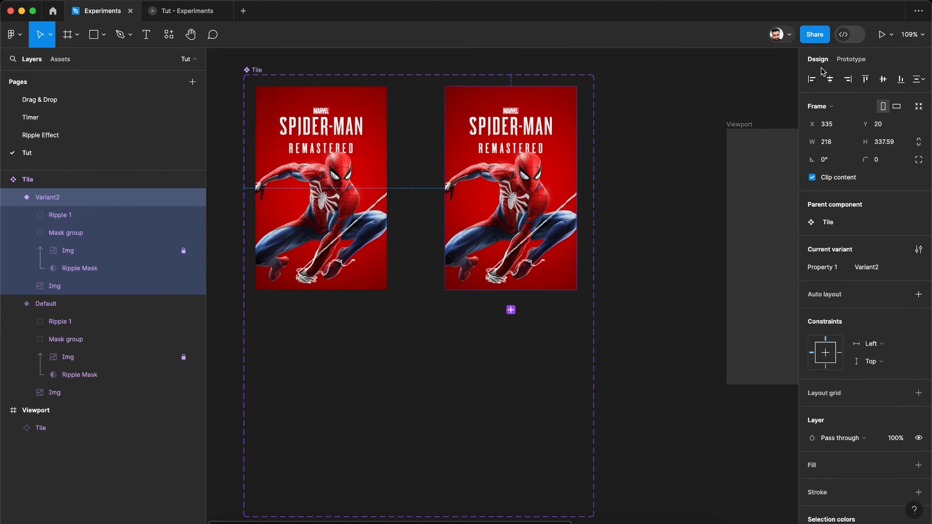
scroll(631, 127, "down", 5)
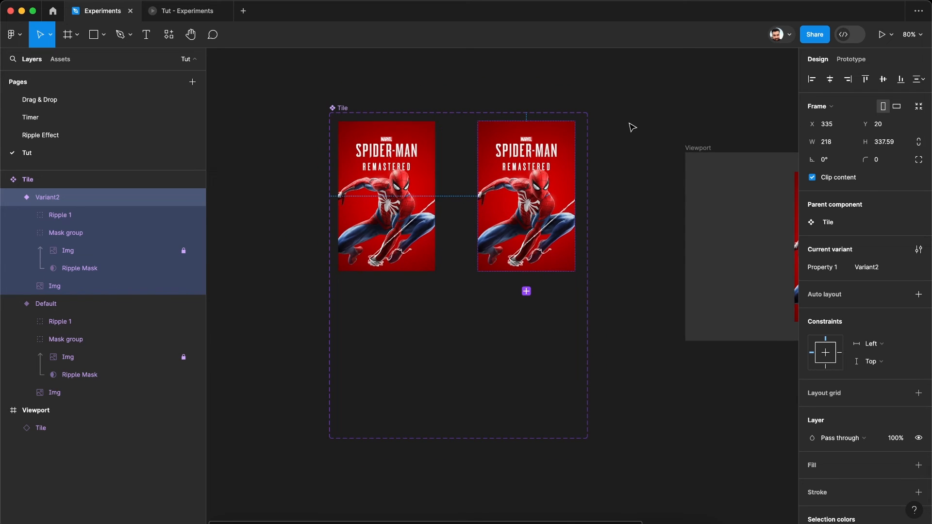
left_click(434, 171)
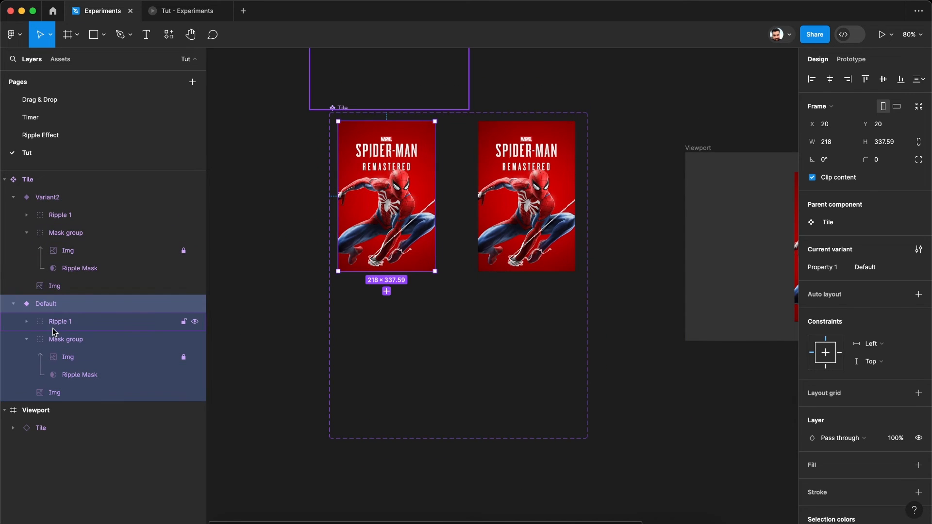
left_click(610, 260)
scroll(617, 185, "up", 3)
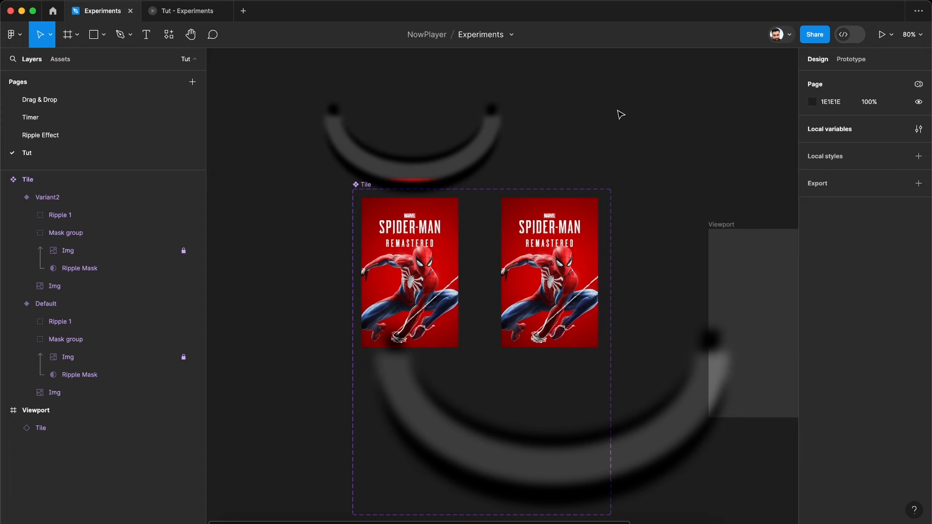
scroll(617, 110, "left", 1)
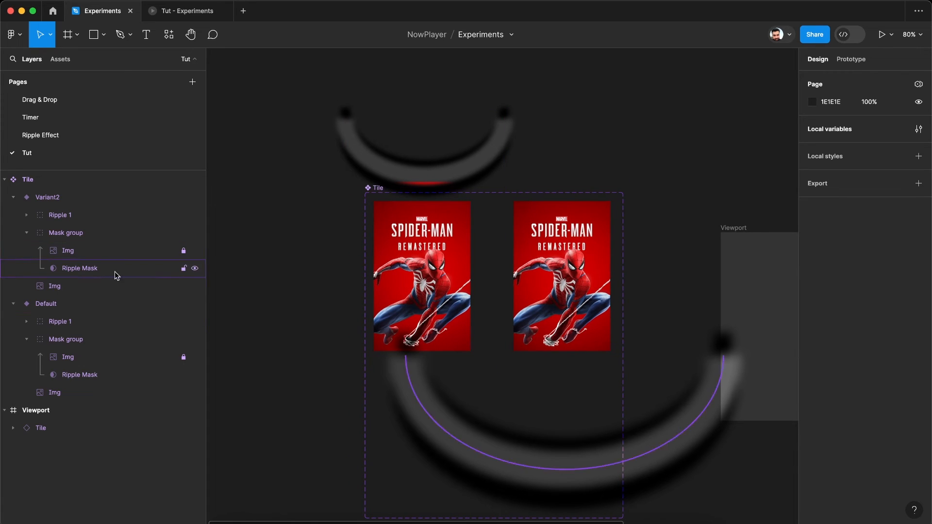
Duplicate Ripple 1 in the Default variant and scale the copy from its centre to half size, 179 × 91.75.
left_click(56, 323)
scroll(427, 162, "up", 3)
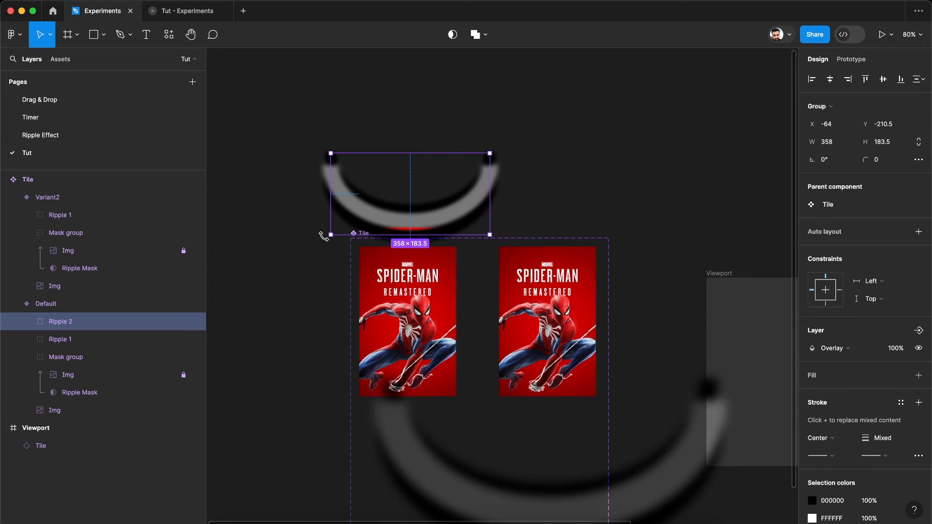
key("k")
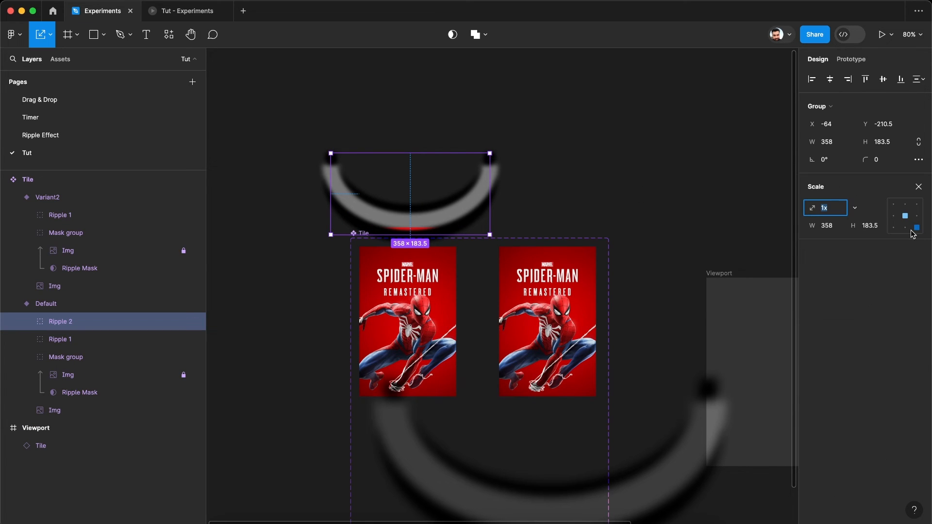
key("BackSpace")
key("Return")
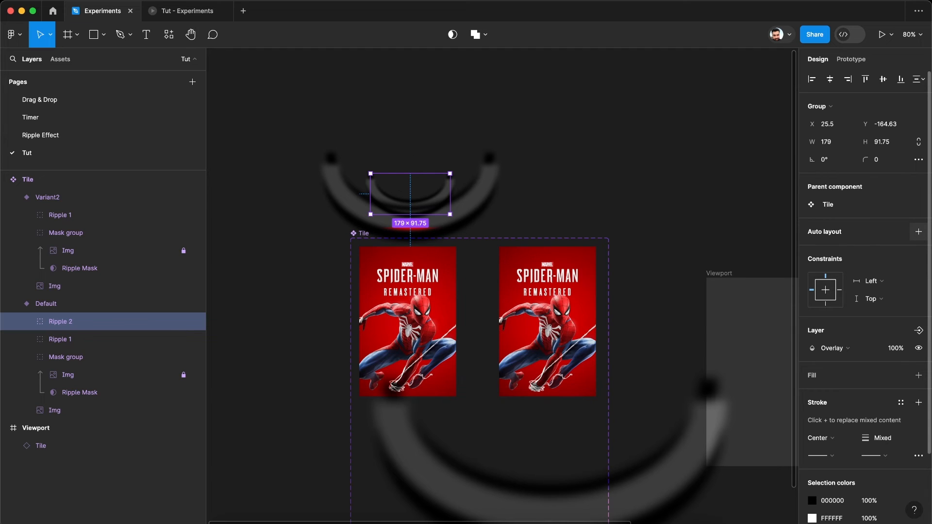
Move the Default variant's Ripple 2 up 60 px to Y -224.63.
key("shift+Up")
key("shift+Up")
key("shift+Up")
key("shift+Up")
key("shift+Up")
key("shift+Up")
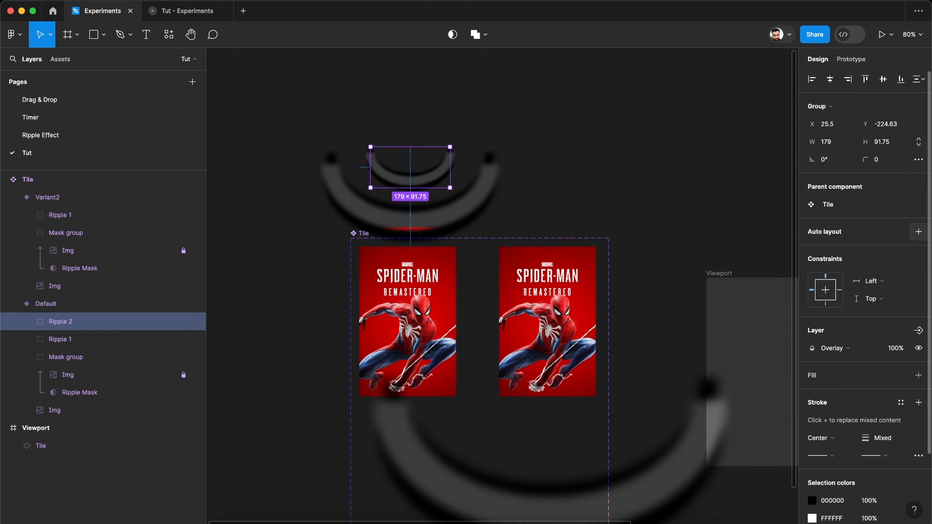
Duplicate Ripple 1 in Variant2 and scale the copy from its centre by 0.5x.
scroll(628, 171, "down", 2)
scroll(628, 171, "right", 1)
scroll(628, 170, "down", 2)
scroll(628, 171, "right", 1)
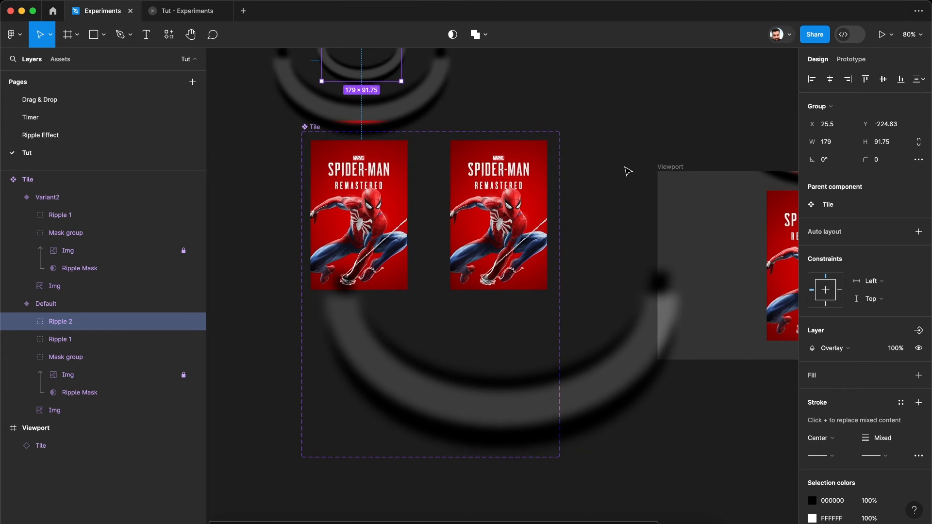
left_click(510, 406)
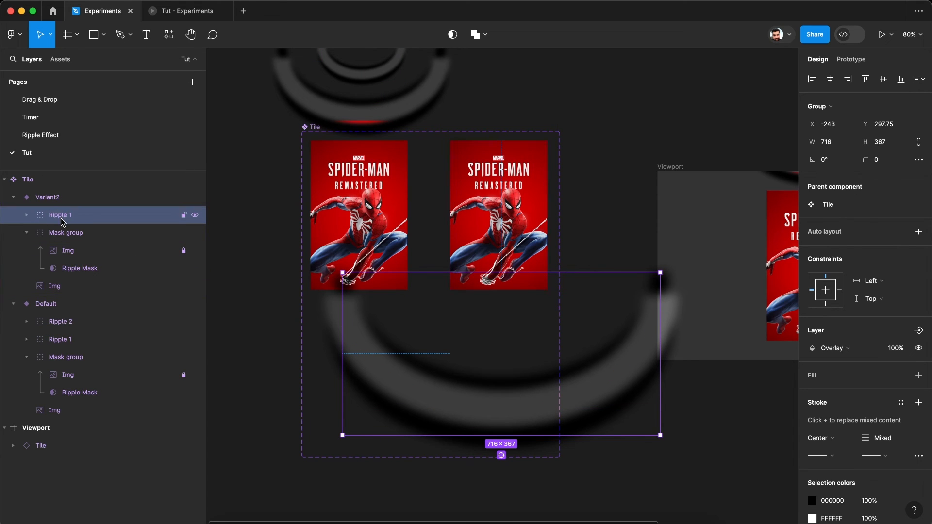
key("super+d")
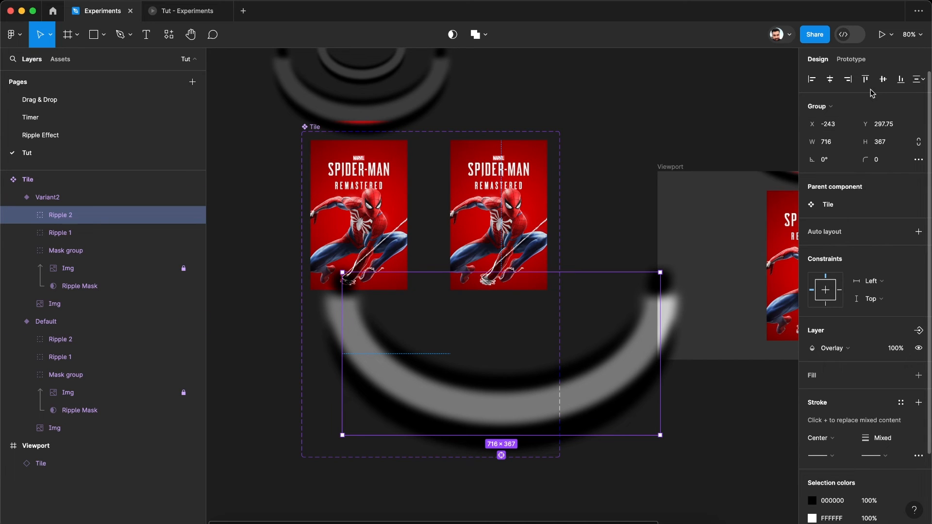
key("k")
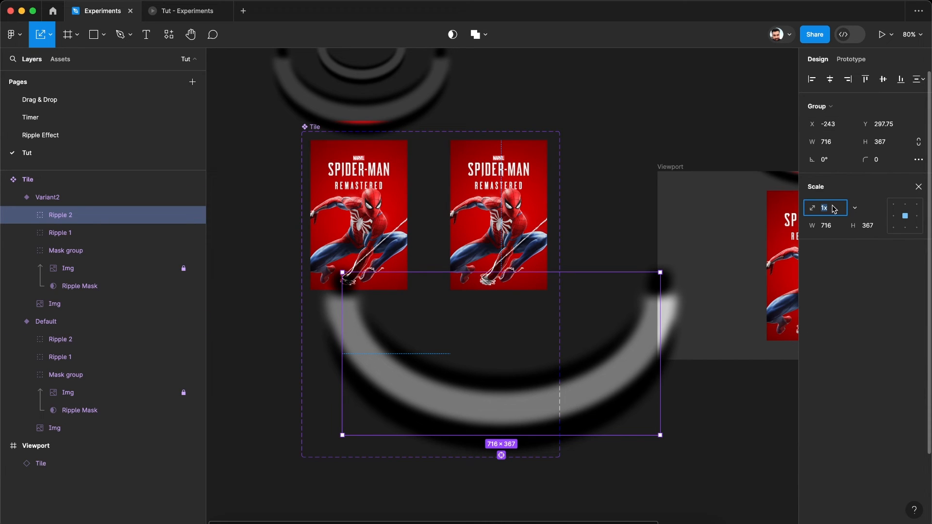
type("0.5")
key("Return")
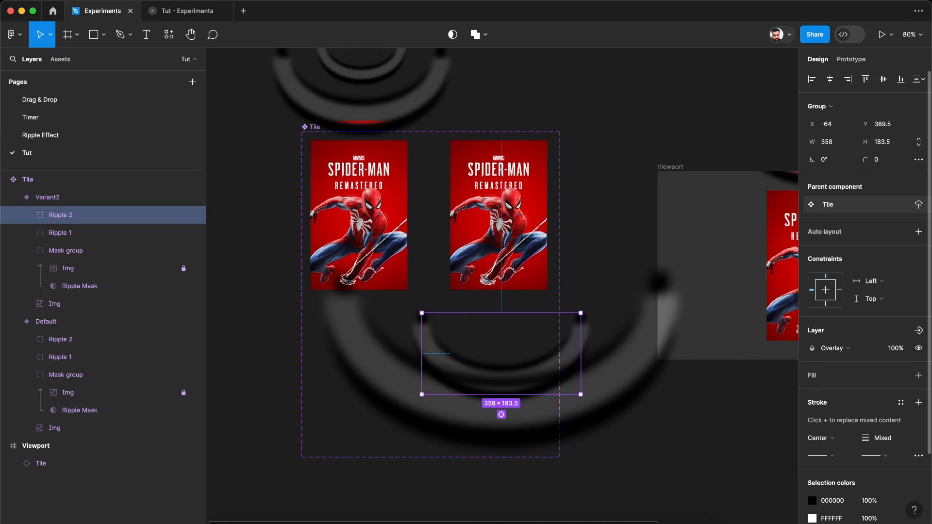
Move Variant2's Ripple 2 up 60 px to Y 329.5.
key("shift+Up")
key("shift+Up")
key("shift+Up")
key("shift+Up")
key("shift+Up")
key("shift+Up")
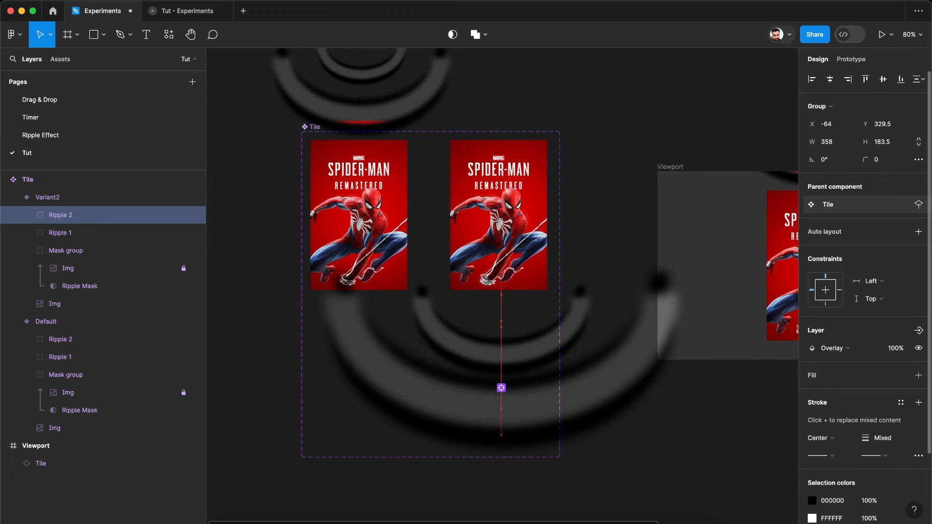
Turn on content clipping for both Variant2 and the Default variant.
left_click(661, 139)
left_click(498, 228)
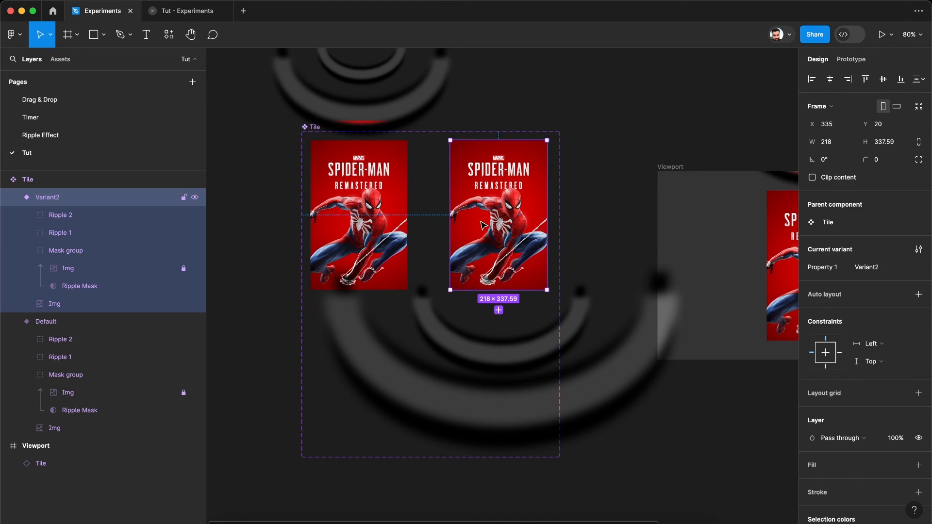
left_click(381, 231, "shift")
left_click(838, 177)
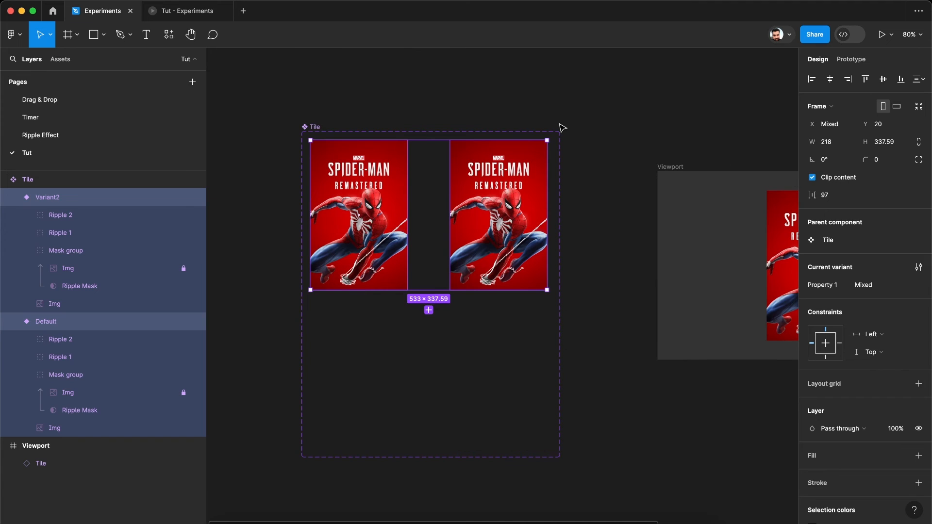
Check the two-ripple animation in the prototype preview and return to the design file.
left_click(562, 128)
left_click(187, 15)
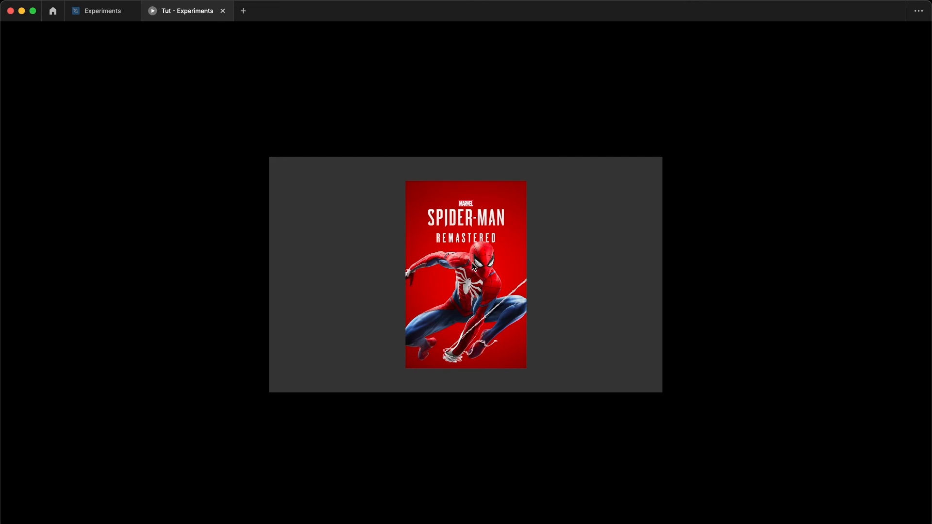
left_click(97, 11)
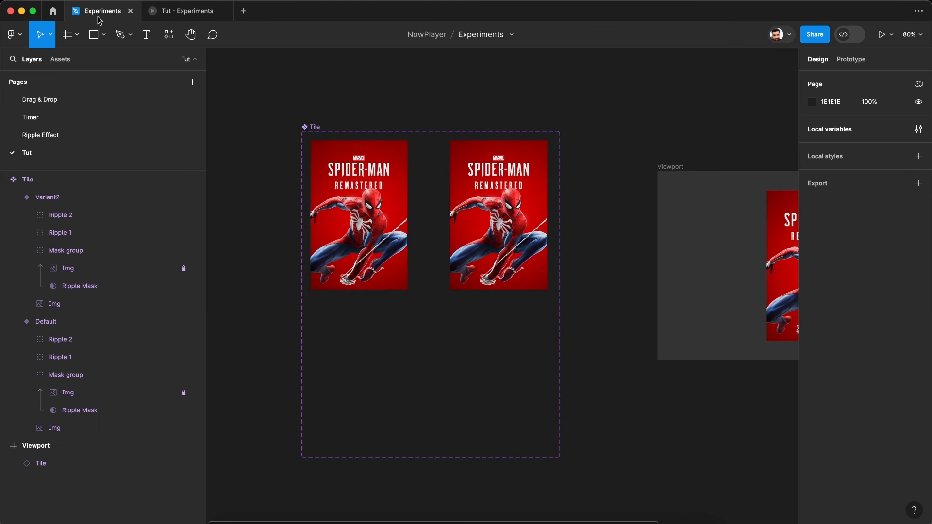
Turn off content clipping for Variant2 to expose its two ripples.
left_click(486, 219)
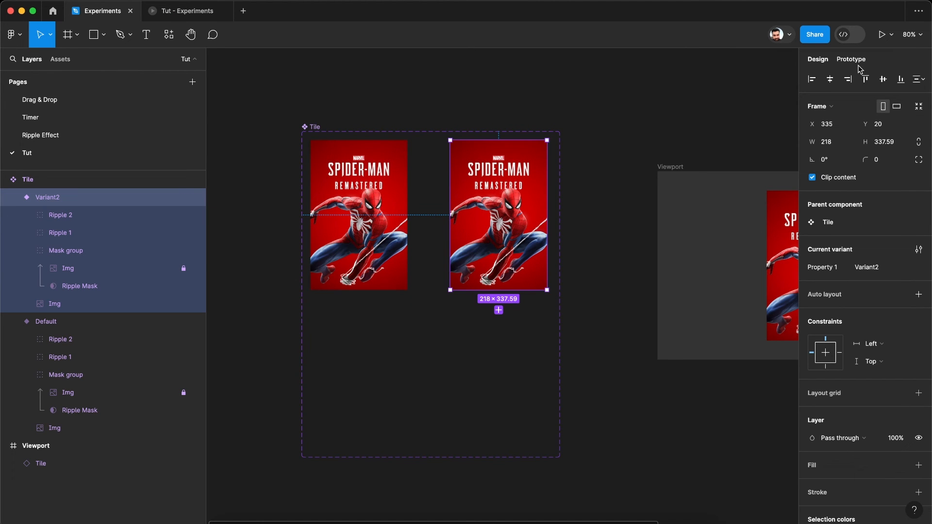
left_click(60, 216)
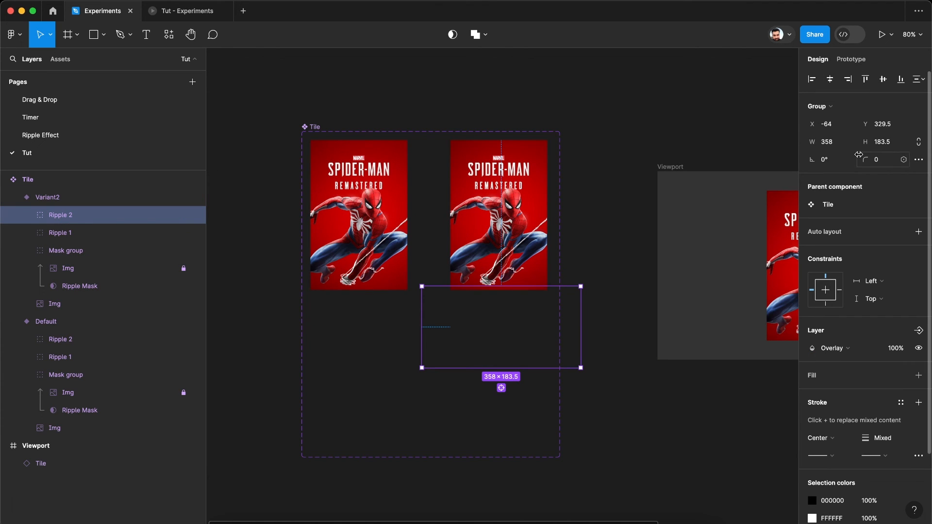
left_click(525, 178)
left_click(833, 177)
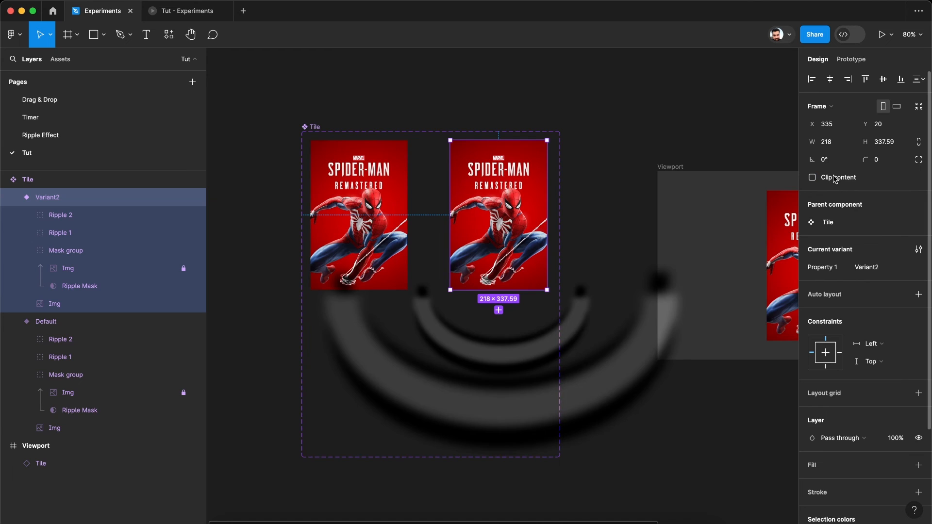
Scale Variant2's Ripple 2 up from its centre by 1.37x, to about 492 × 252.
left_click(531, 353)
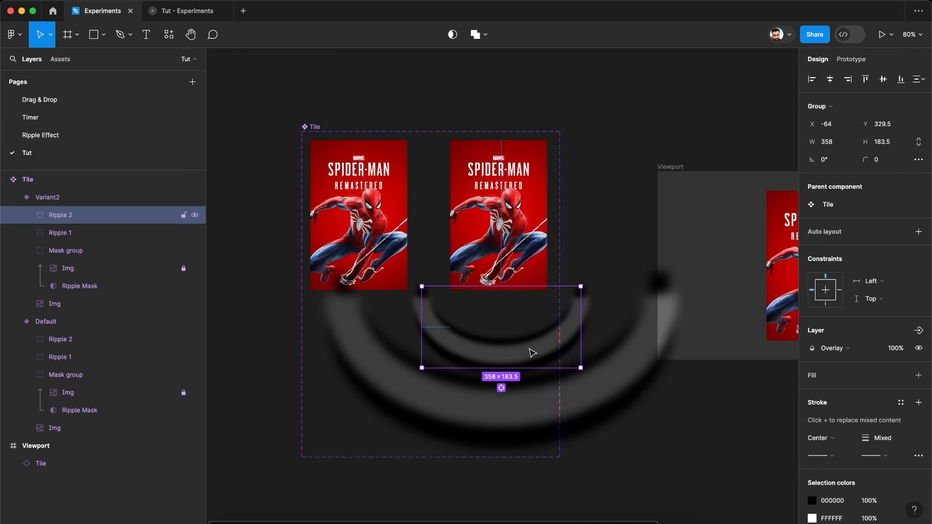
key("k")
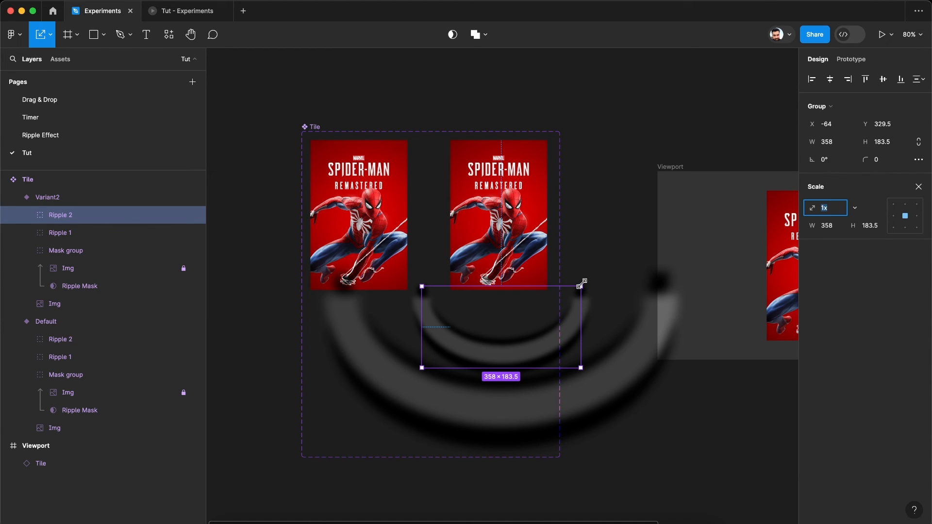
left_click_drag(581, 283, 610, 274)
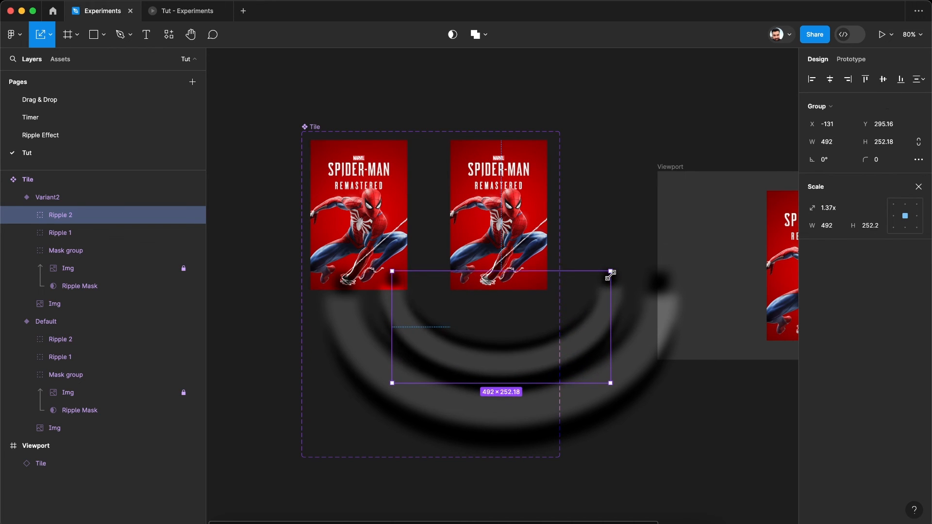
Move Variant2's Ripple 1 straight down in large increments to Y 347.75.
left_click(635, 375)
key("shift+Down")
key("shift+Down")
key("shift+Down")
key("shift+Down")
key("shift+Down")
key("shift+Down")
key("shift+Down")
key("shift+Down")
key("shift+Down")
key("shift+Down")
key("shift+Down")
key("shift+Down")
key("shift+Down")
key("shift+Down")
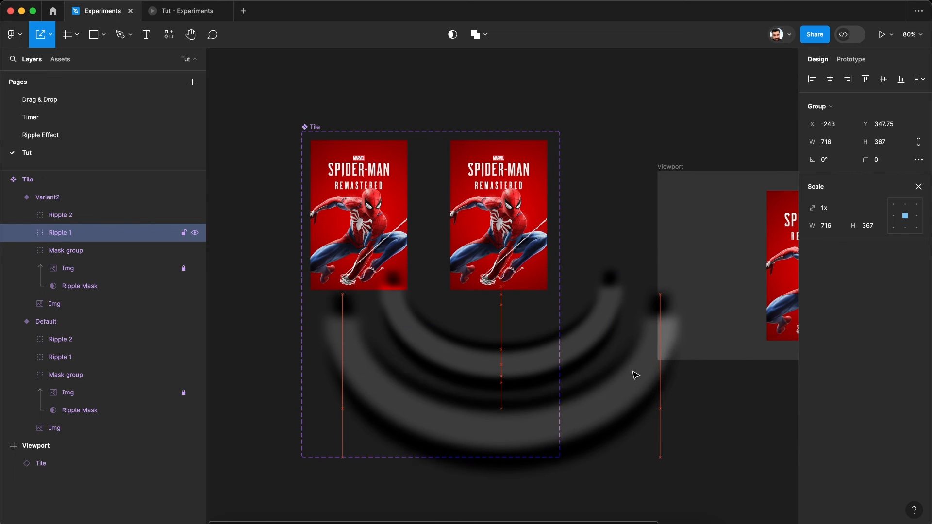
Turn content clipping back on for Variant2.
left_click(602, 186)
left_click(507, 213)
left_click(837, 180)
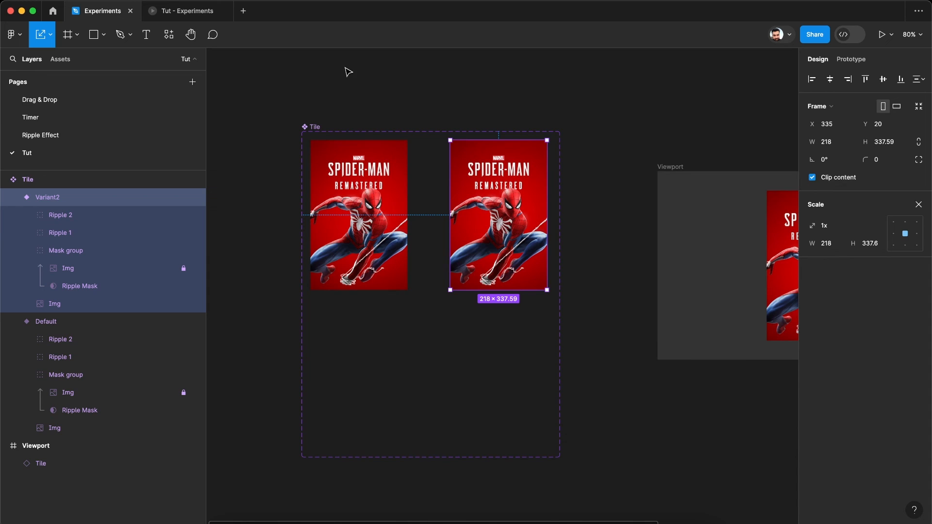
Test the adjusted ripple animation on the tile in the prototype preview and return to the design file.
left_click(173, 12)
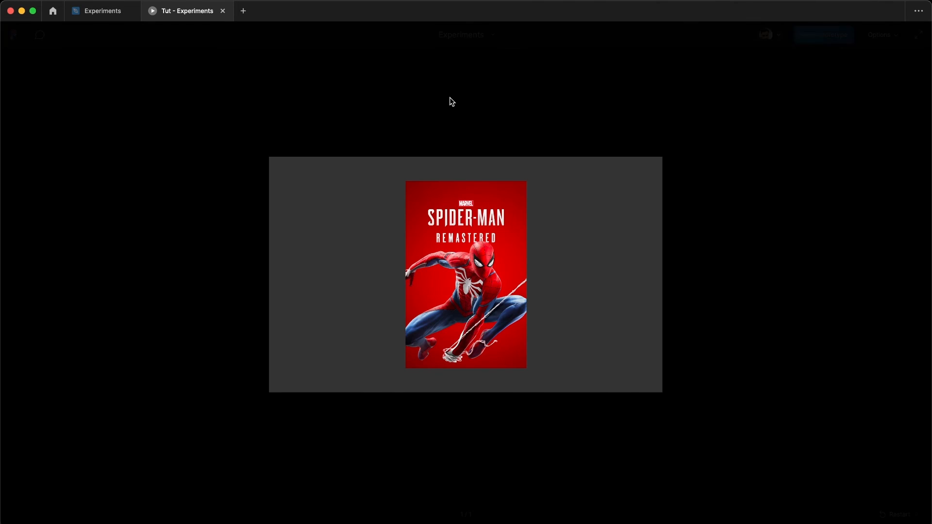
left_click(464, 221)
left_click(485, 260)
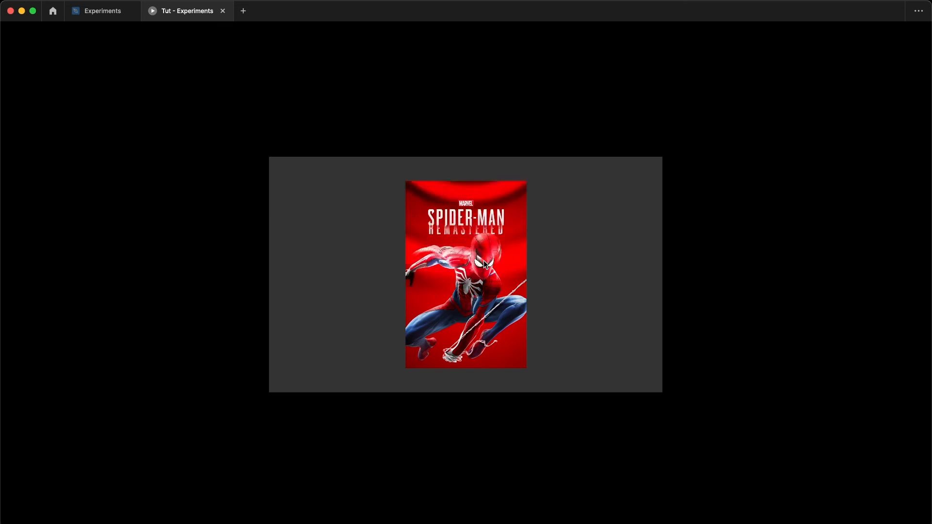
left_click(102, 11)
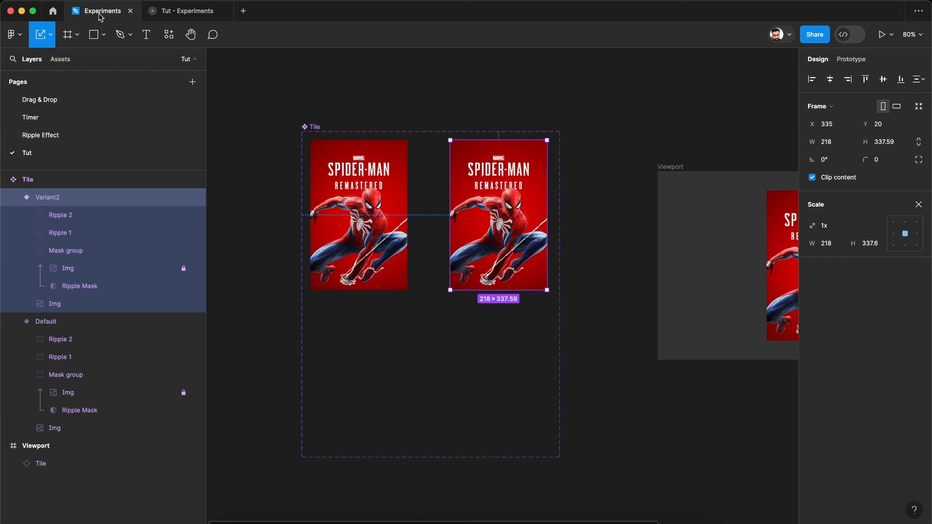
Resize the Viewport frame to 1042 × 521 without scaling the tile inside it.
left_click(632, 141)
scroll(631, 140, "down", 3, "ctrl")
scroll(631, 139, "right", 6)
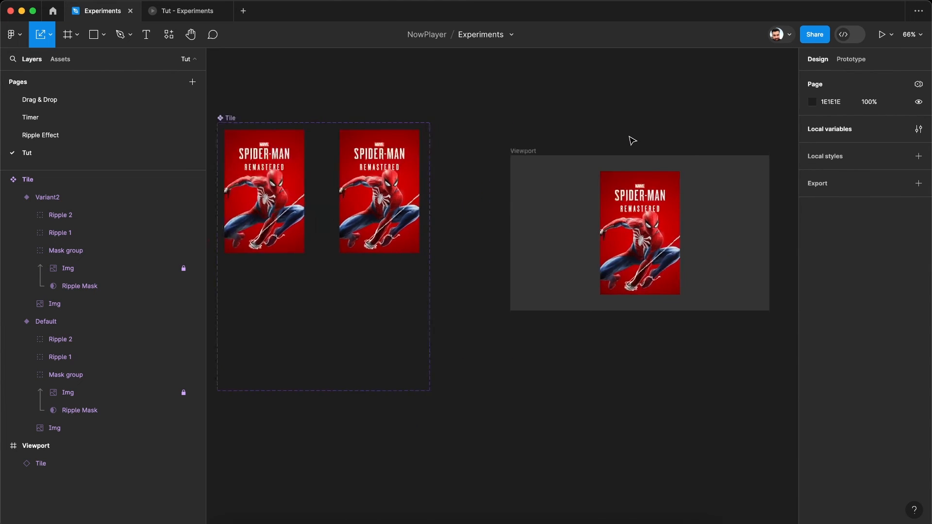
left_click(415, 152)
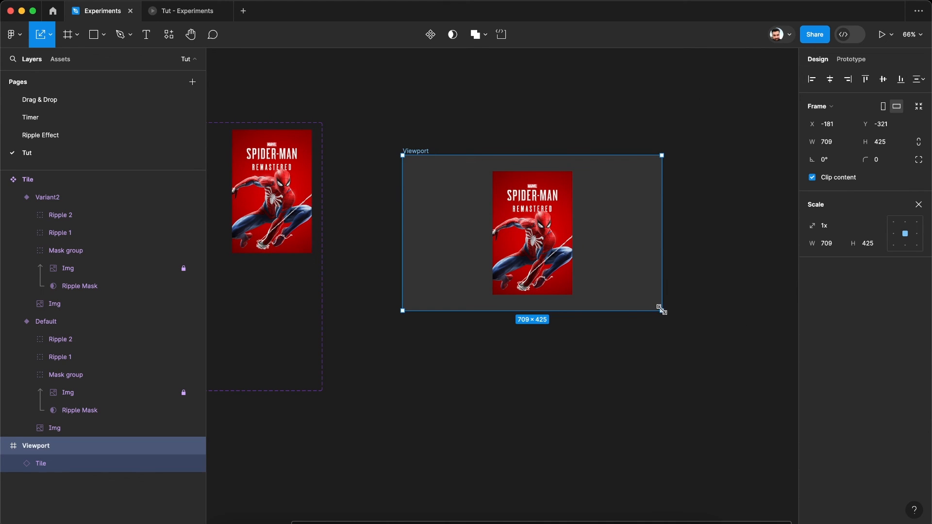
key("v")
left_click_drag(661, 309, 783, 346)
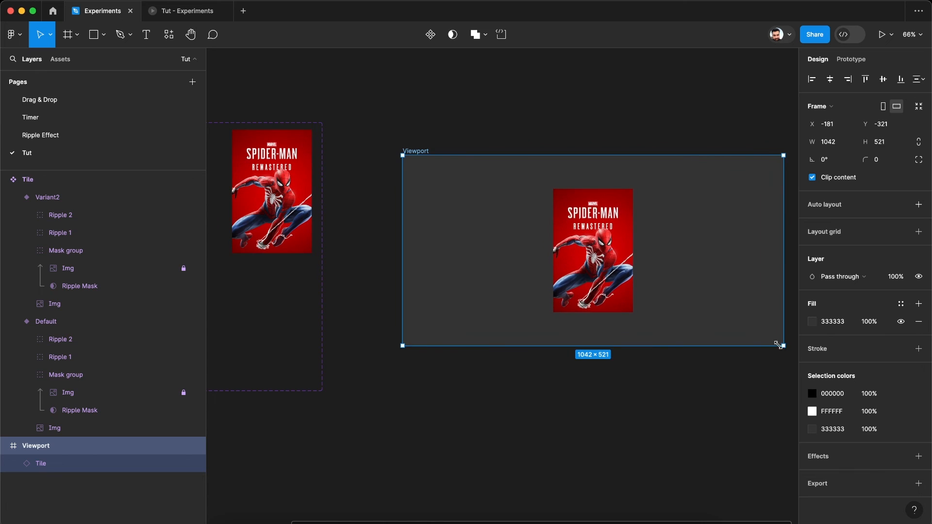
key("Escape")
Duplicate the tile instance inside Viewport and arrange the two tiles side by side with a gap between them.
left_click_drag(591, 278, 670, 284)
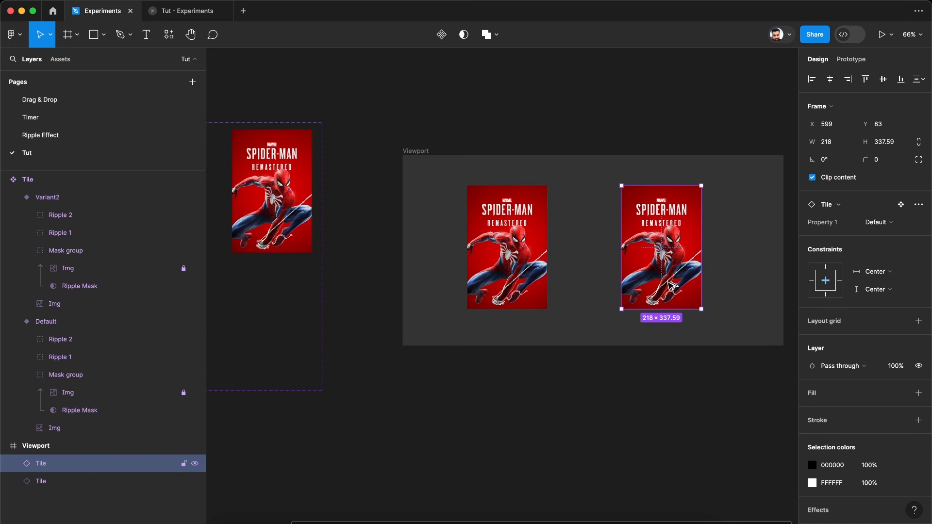
left_click(592, 253)
Replace the right-hand tile's base Img fill with the Horizon image fill copied from the middle tile on the Ripple Effect page.
left_click(74, 137)
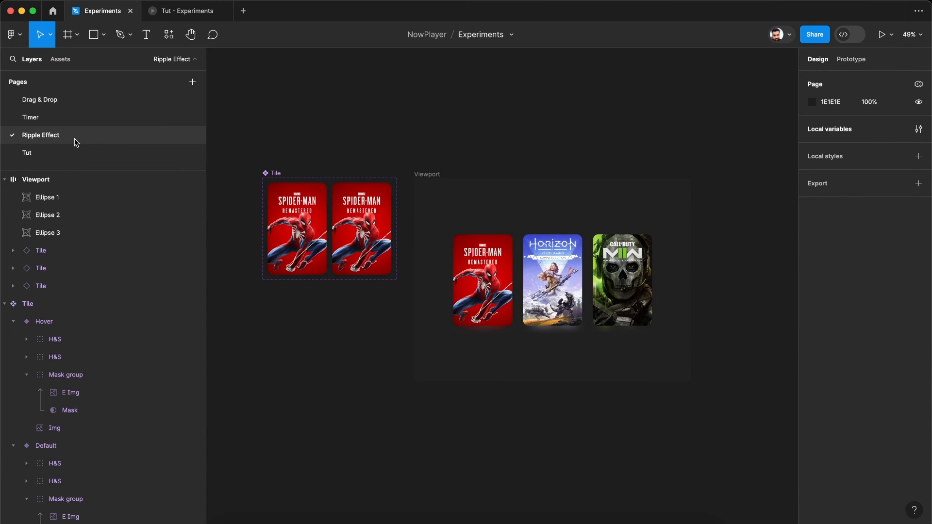
double_click(539, 311)
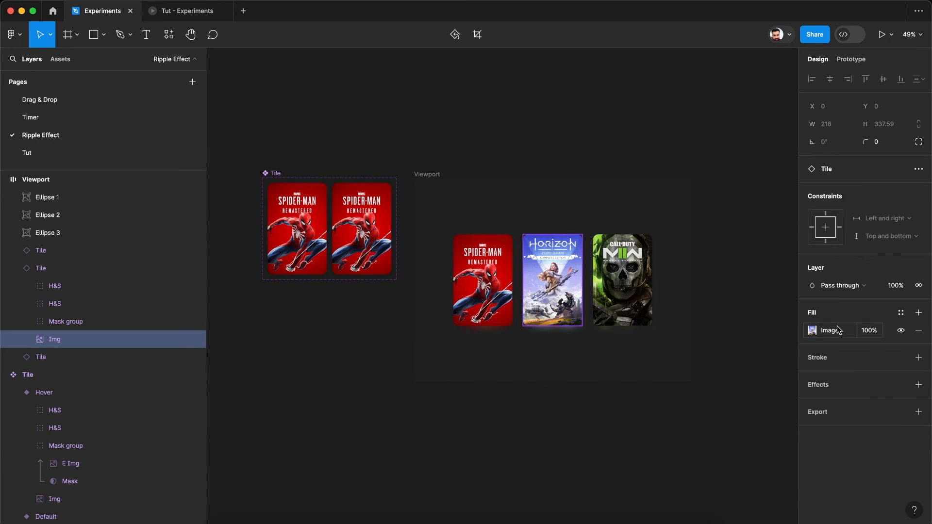
left_click(800, 335)
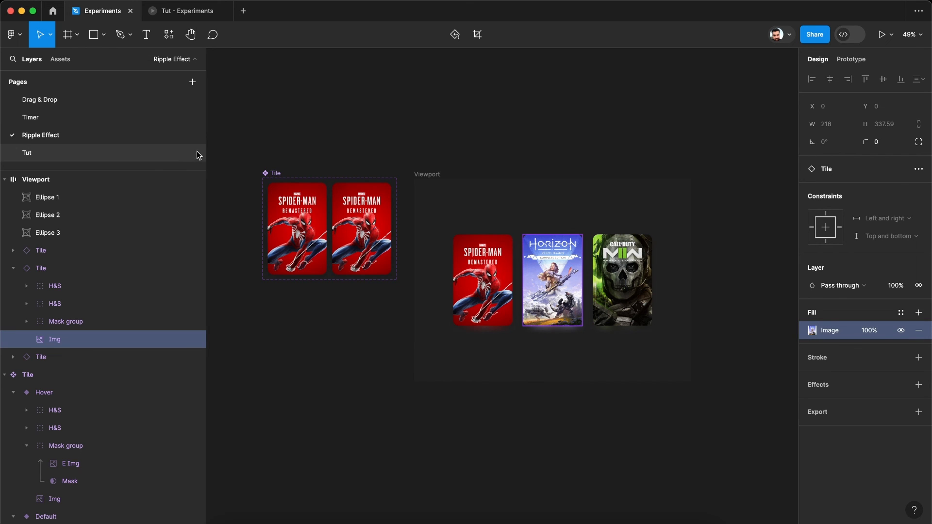
left_click(163, 157)
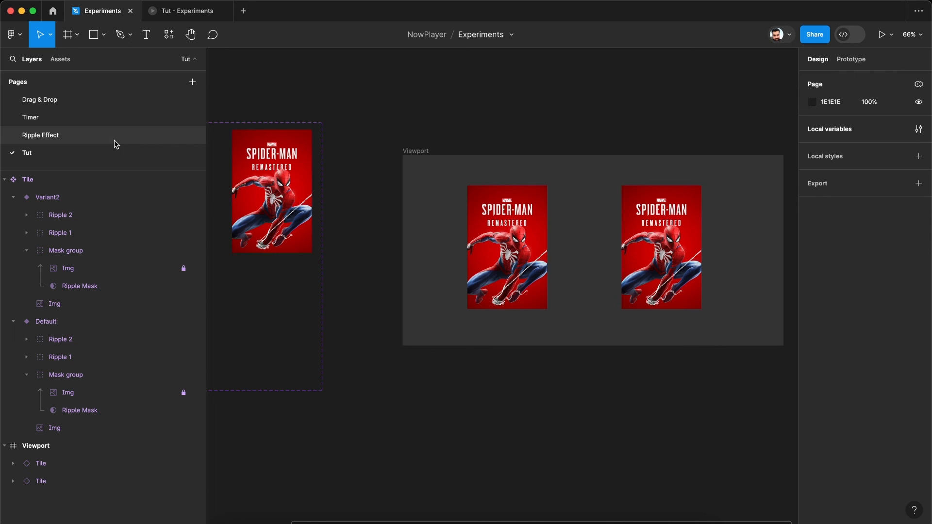
double_click(633, 296)
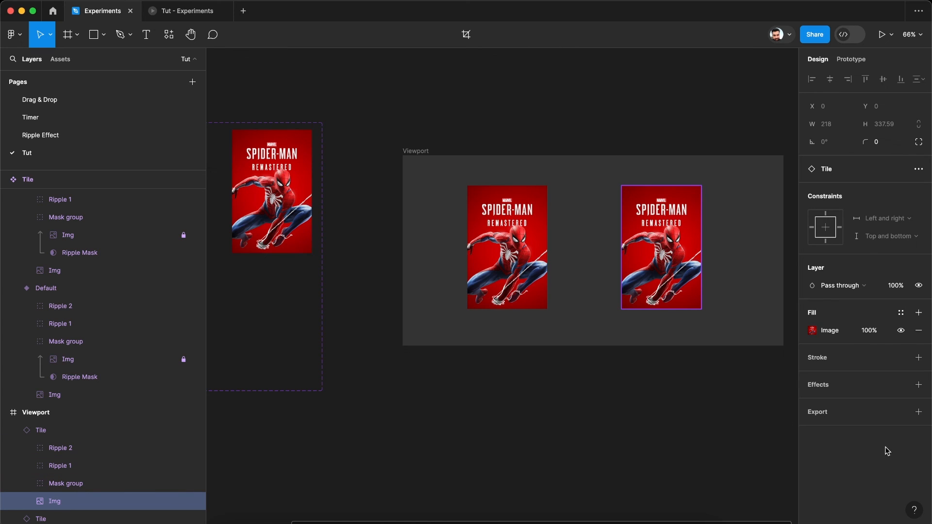
key("super+v")
left_click(918, 348)
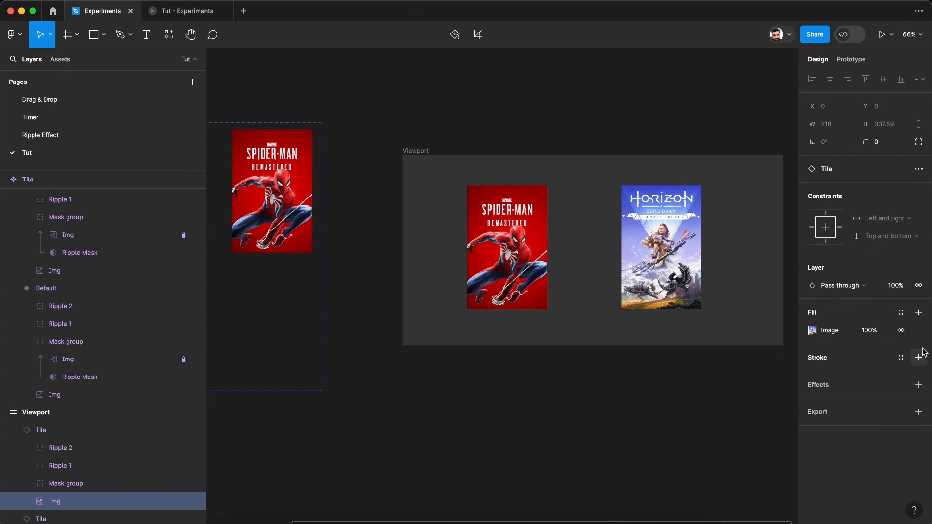
Replace the fill of the Img layer inside that tile's Mask group with the copied Horizon image.
left_click(27, 484)
scroll(27, 488, "down", 1)
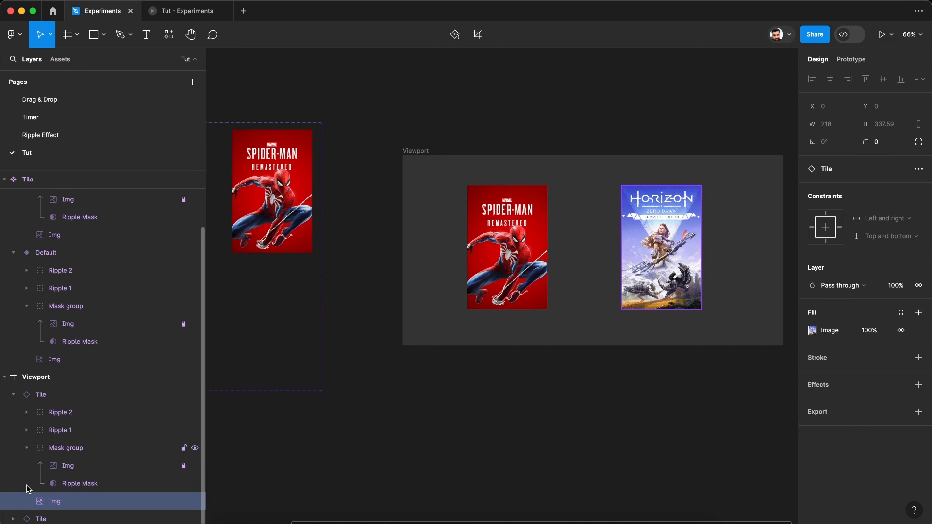
left_click(74, 469)
key("super+v")
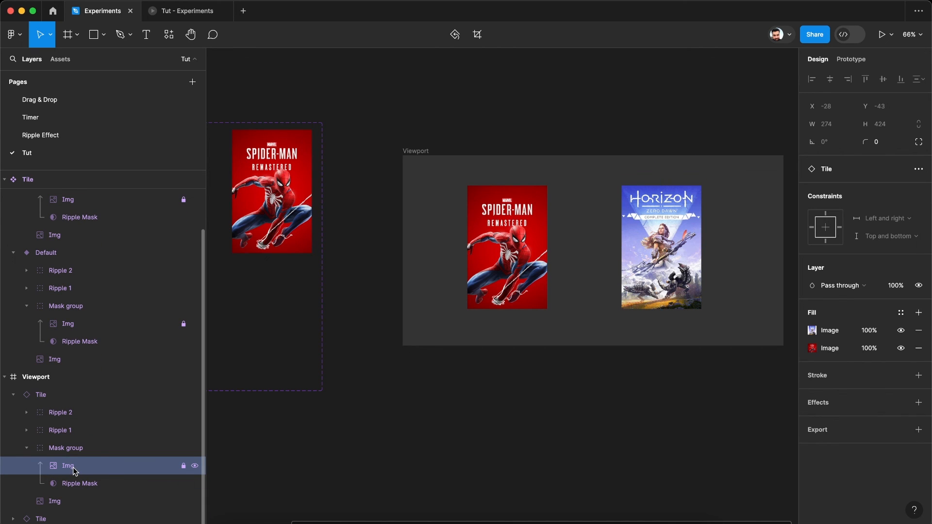
left_click(920, 352)
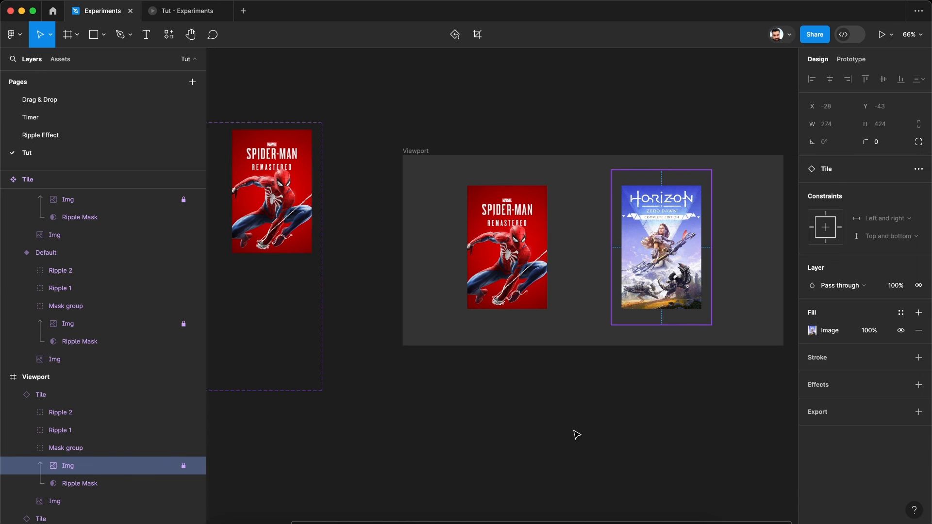
left_click(564, 427)
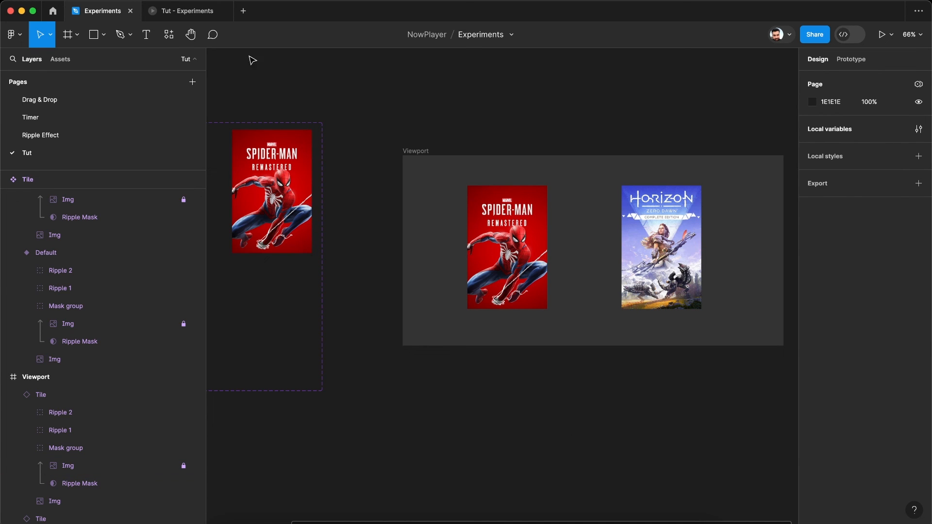
Test both tiles in the prototype preview, then close the preview and return to the design file.
left_click(185, 12)
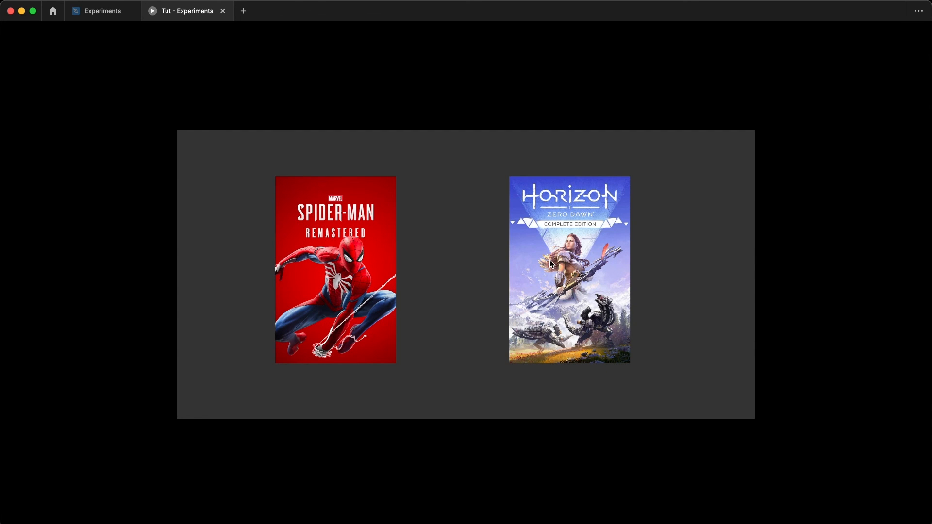
left_click(223, 10)
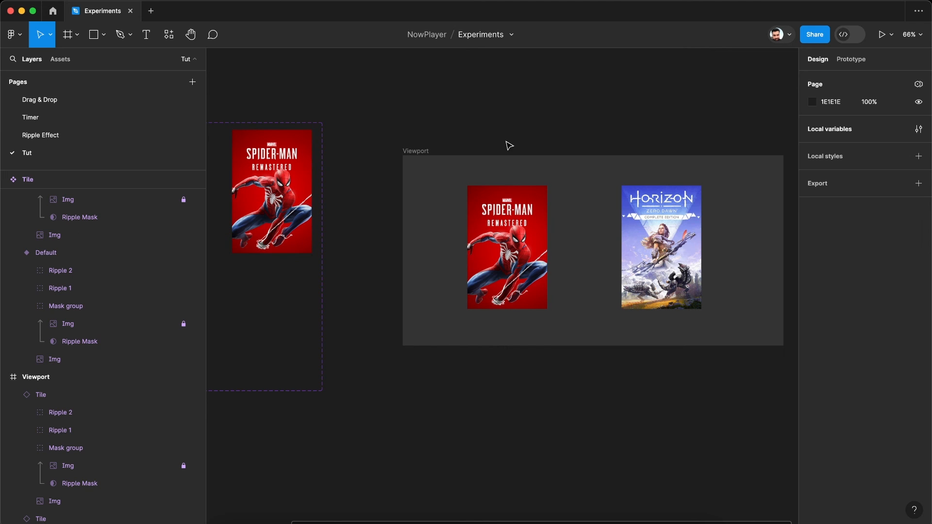
scroll(485, 146, "down", 2)
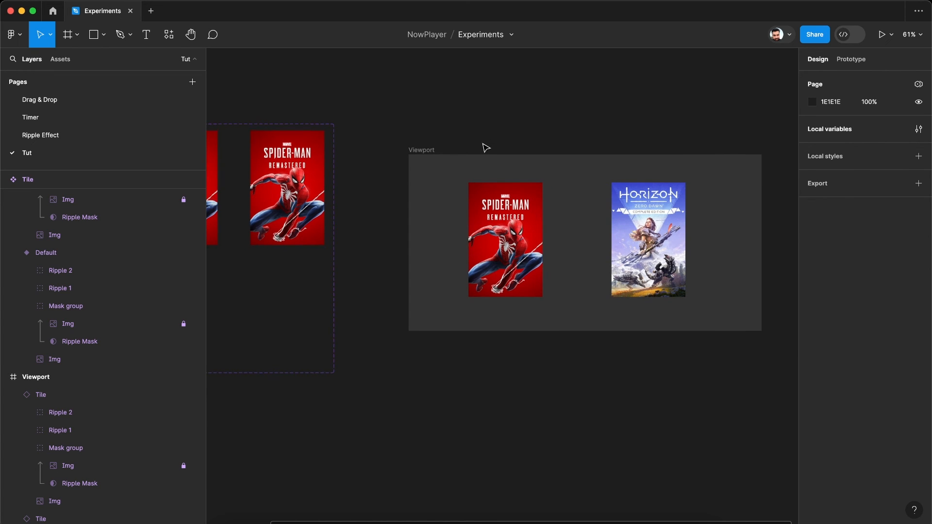